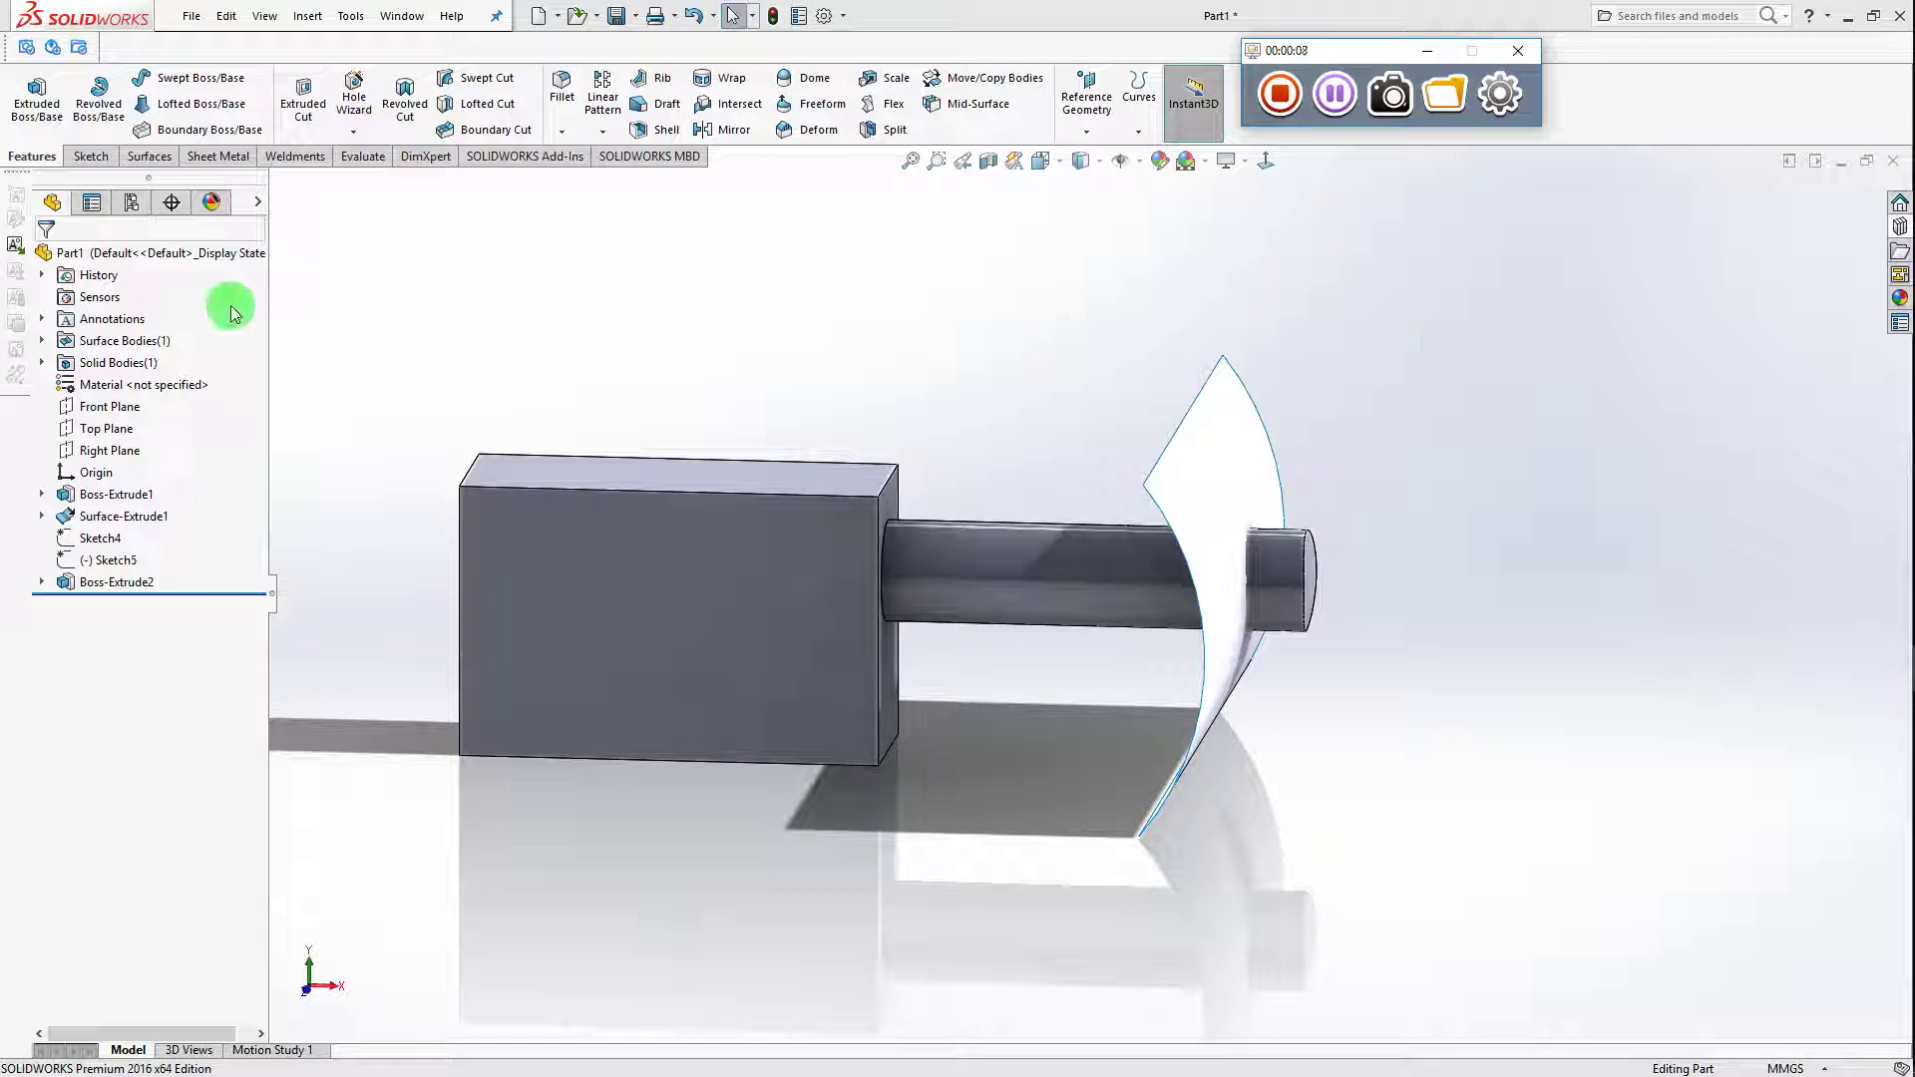
Step: Start an extruded boss, cancel it, and orbit to view the block's top
left_click(40, 117)
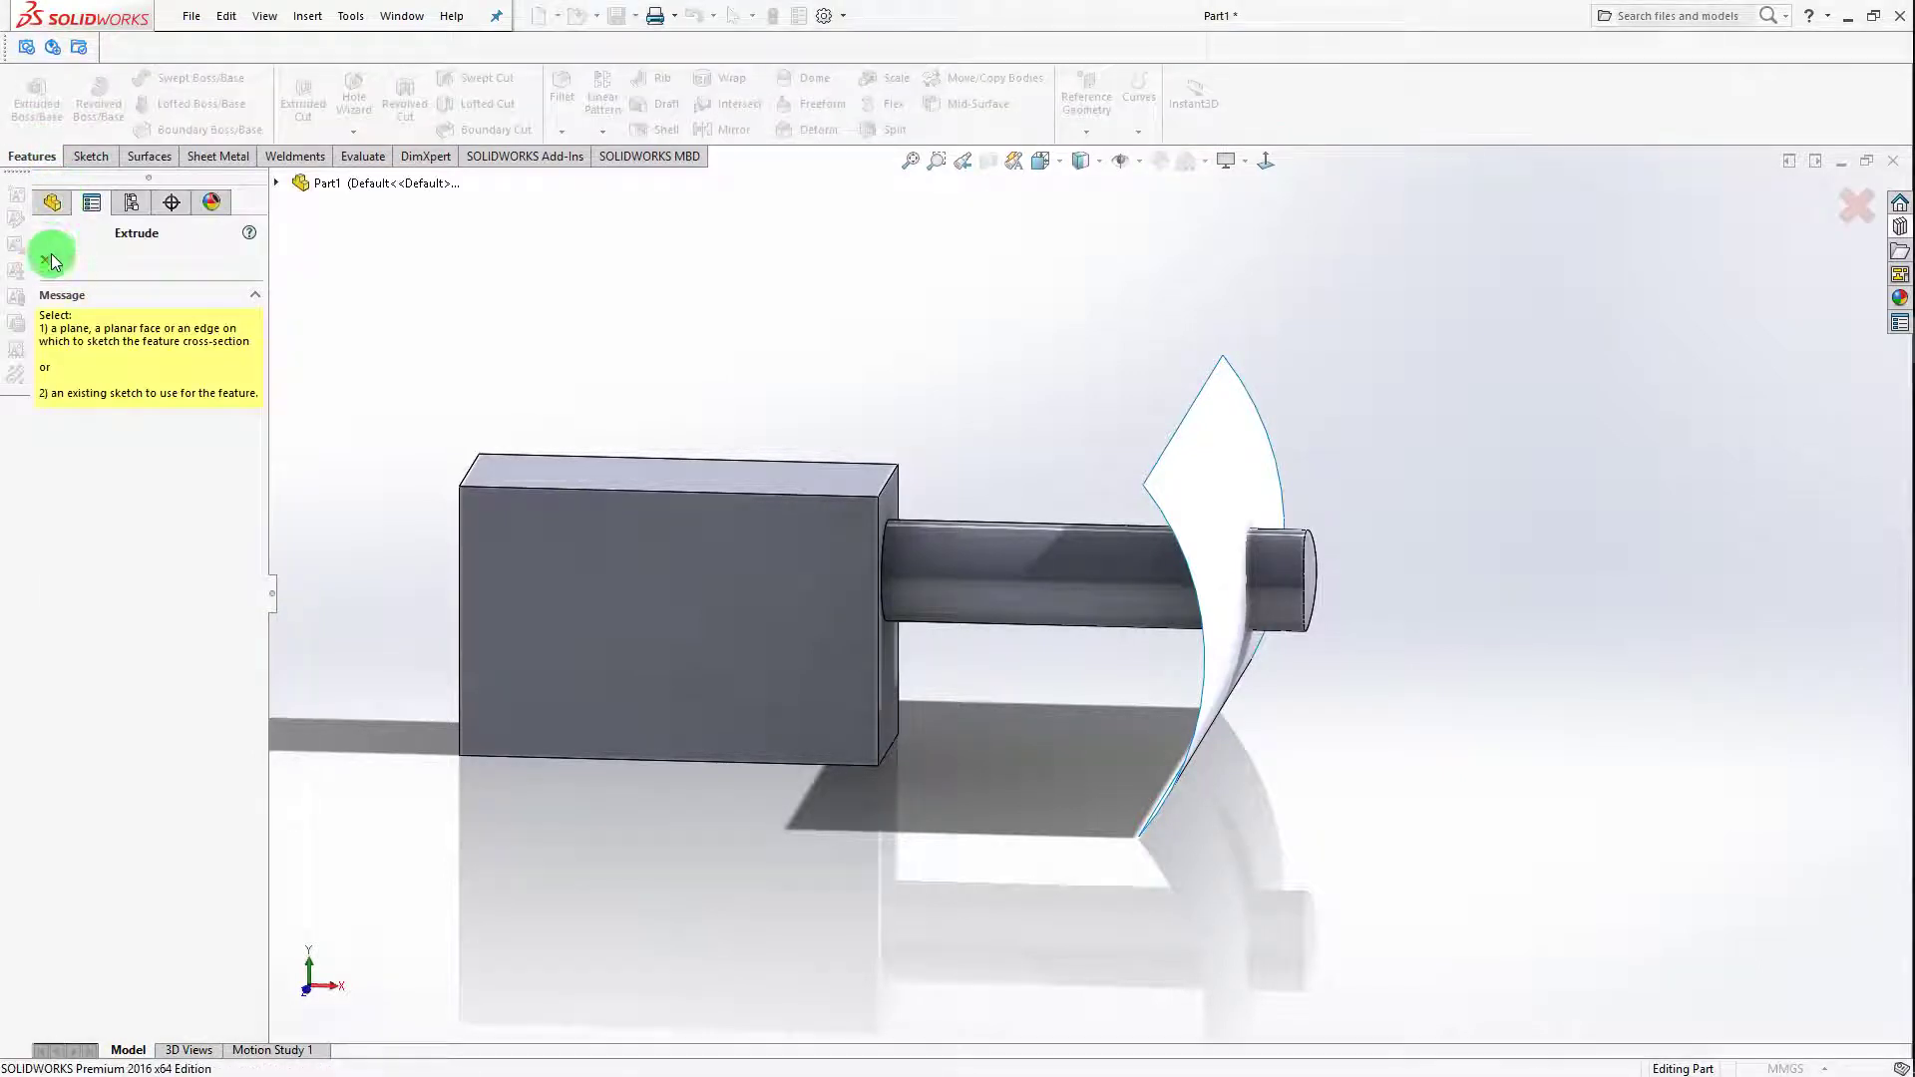
left_click(48, 259)
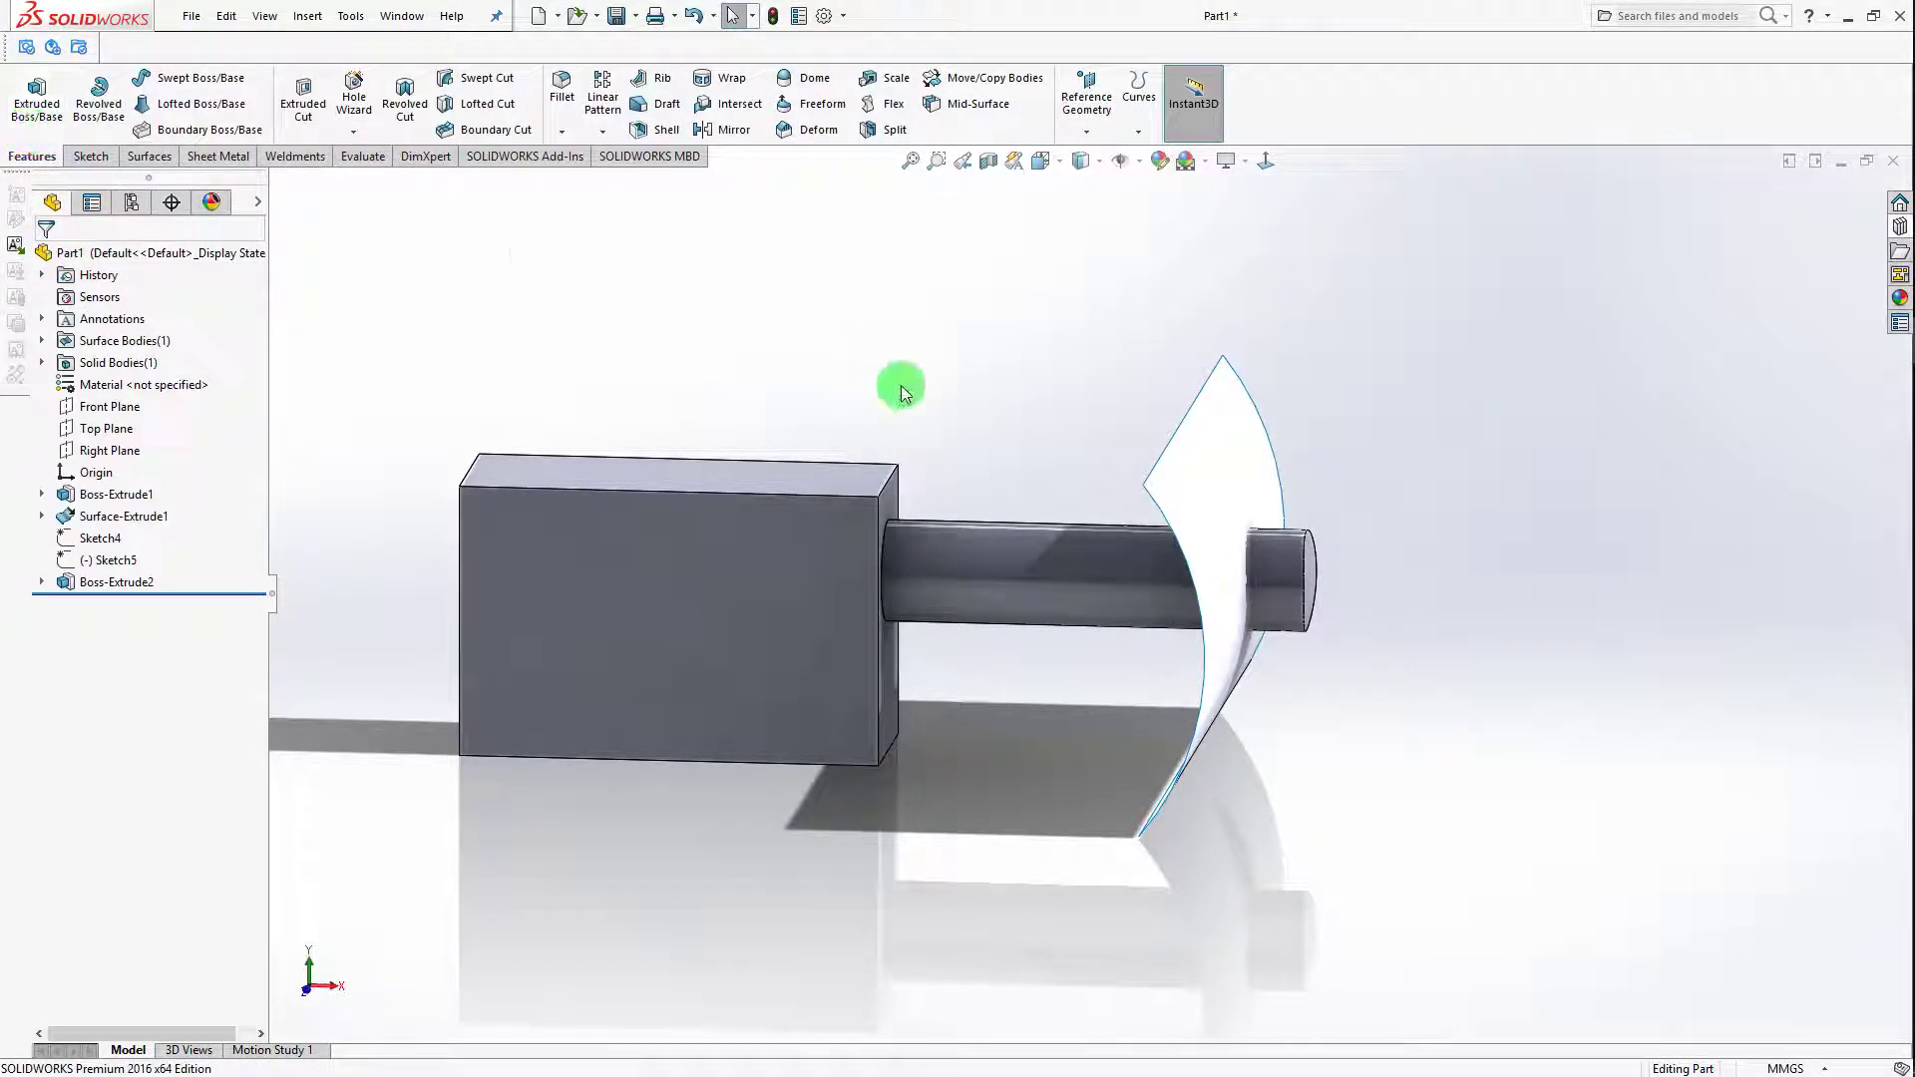
mouse_move(975, 423)
middle_mouse_down()
mouse_move(907, 466)
mouse_move(628, 542)
middle_mouse_up()
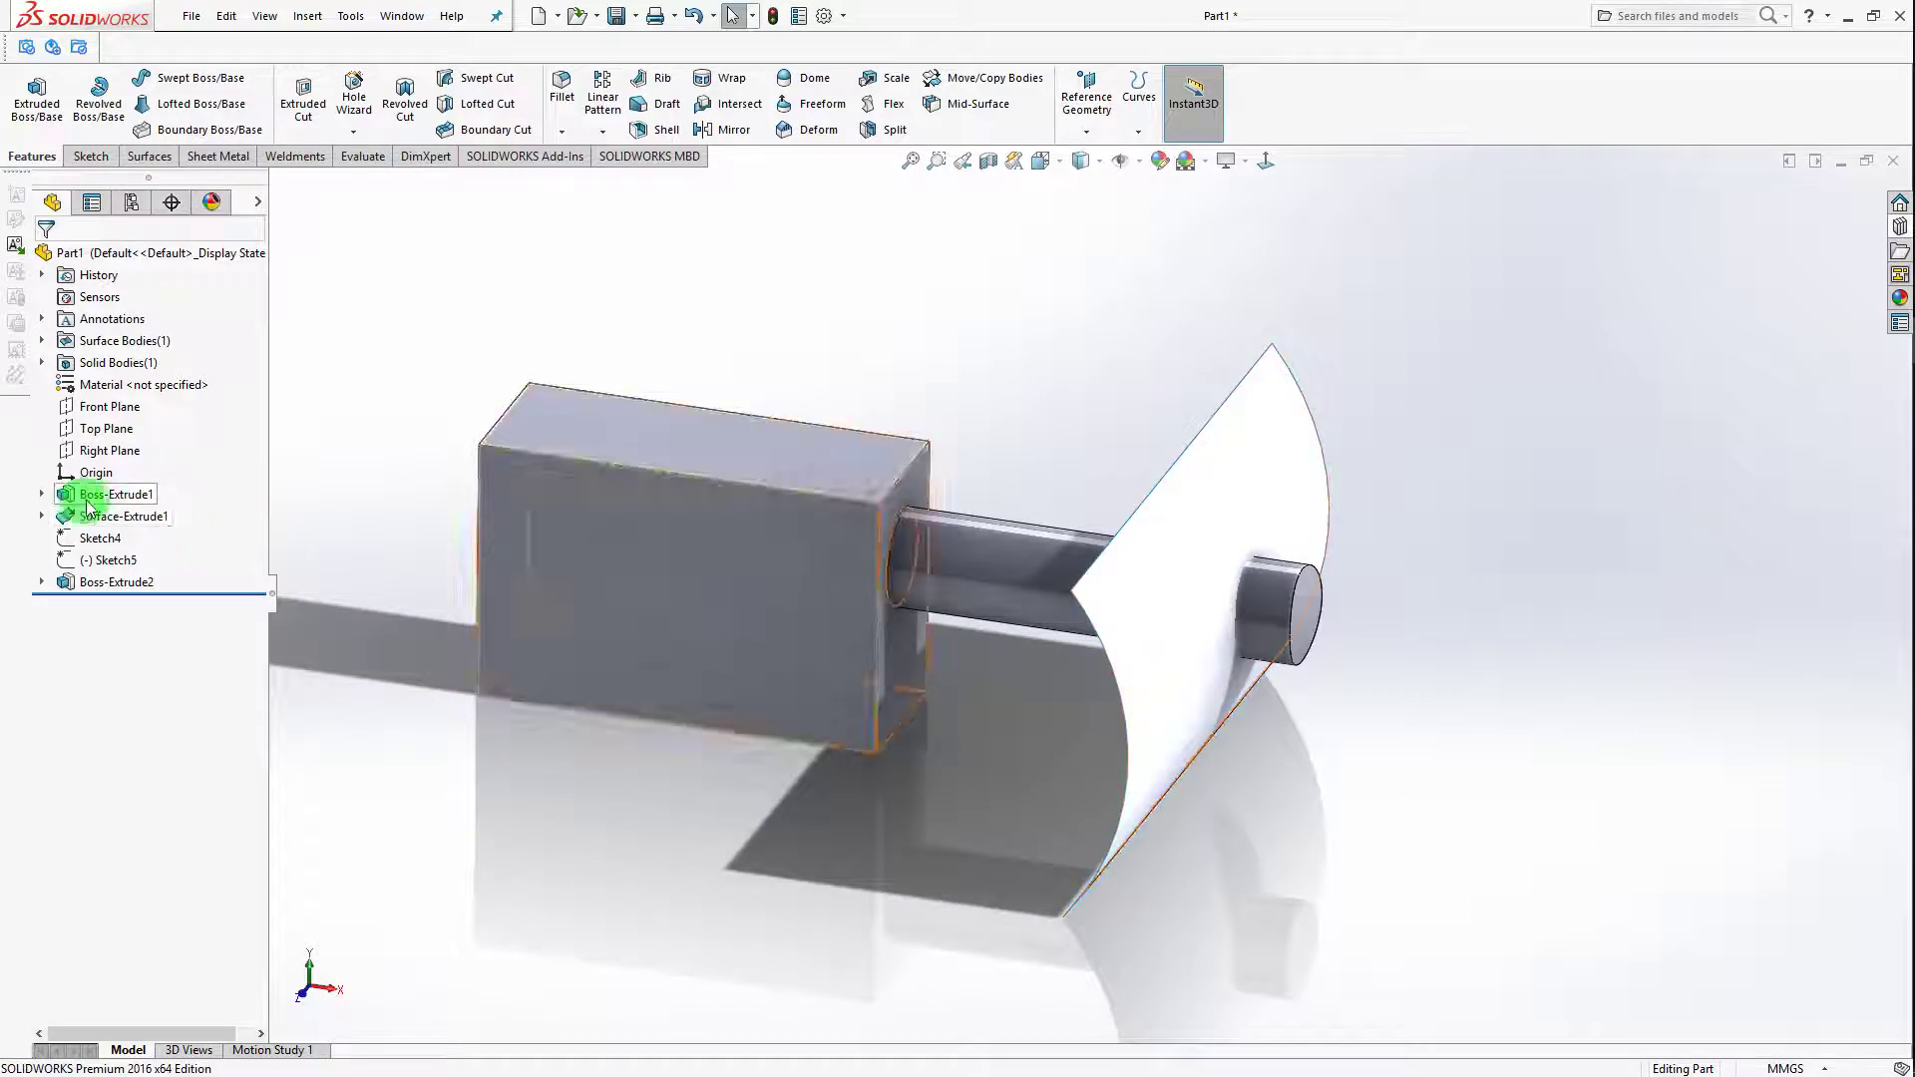
Step: Delete the Boss-Extrude2 cylinder and orbit to view the block and curved surface
right_click(125, 583)
left_click(150, 698)
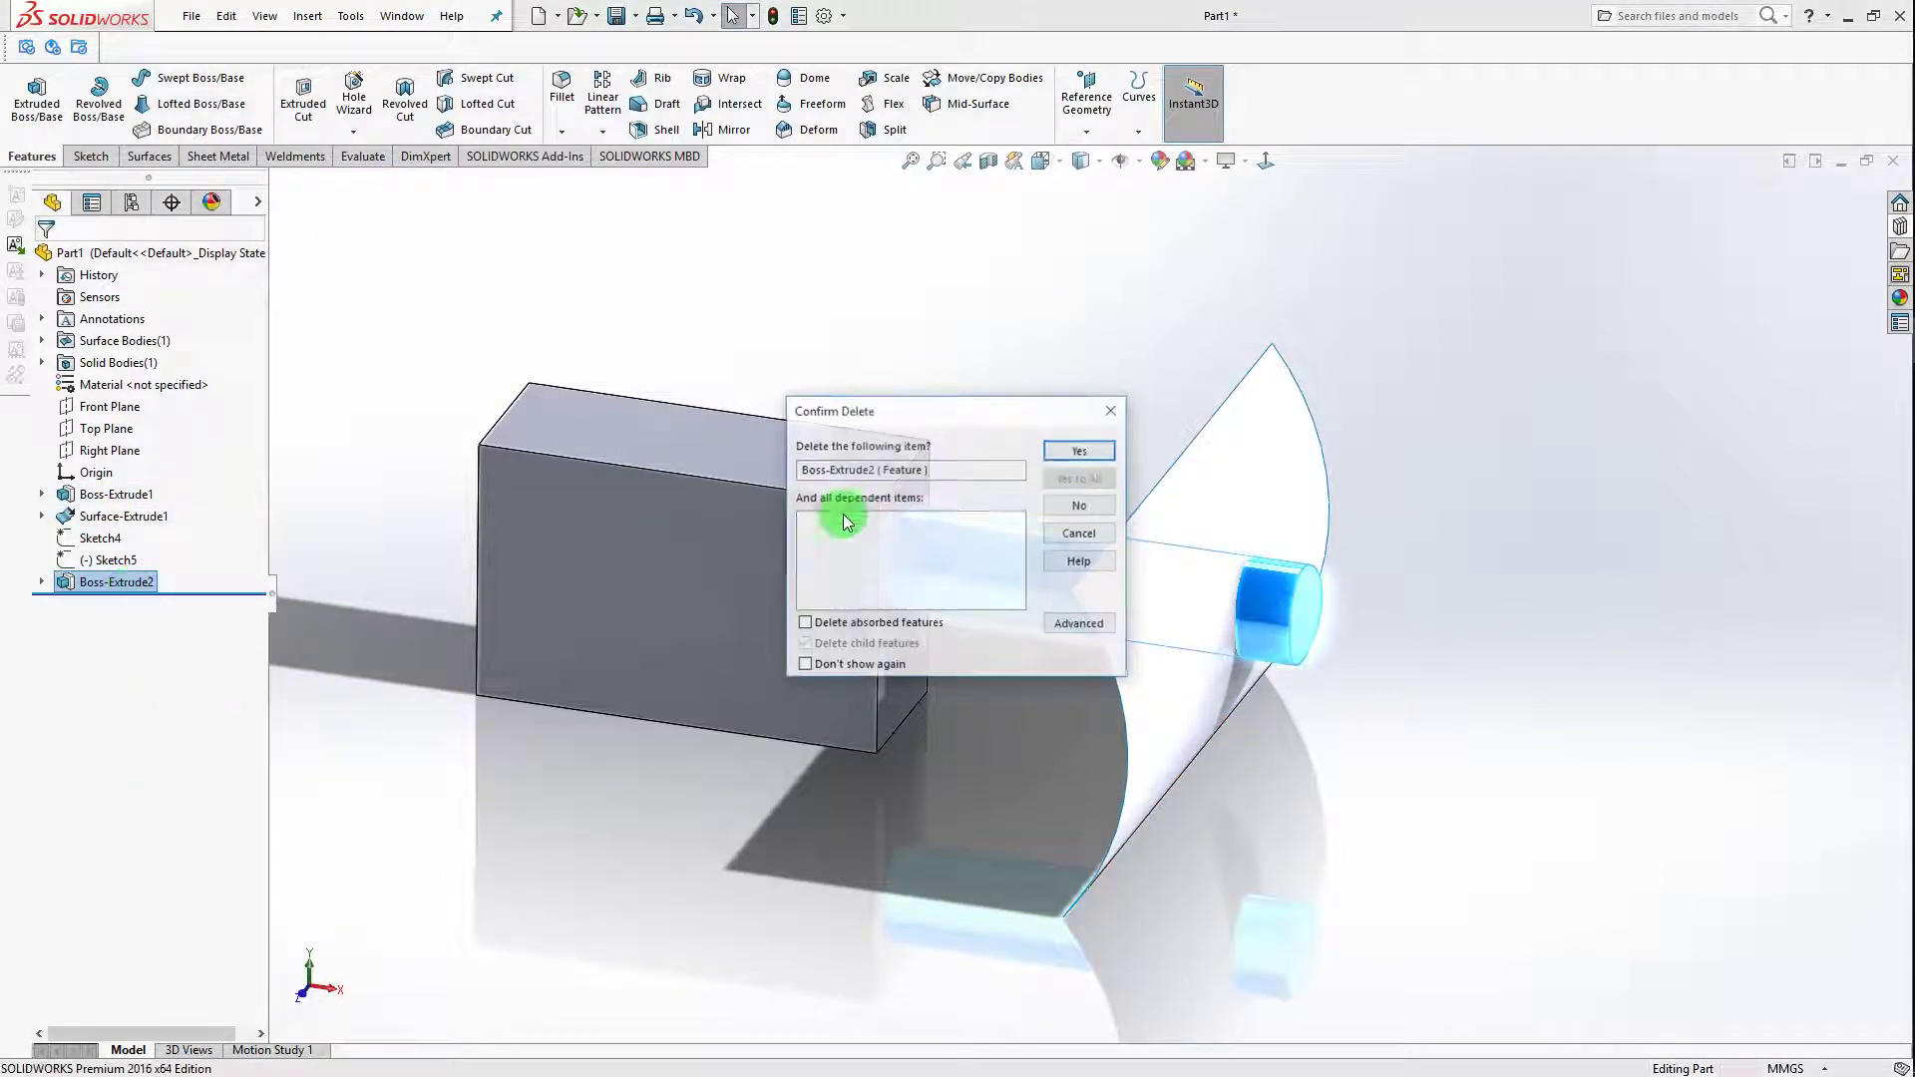
left_click(1067, 450)
mouse_move(1039, 427)
middle_mouse_down()
mouse_move(957, 342)
mouse_move(1019, 369)
middle_mouse_up()
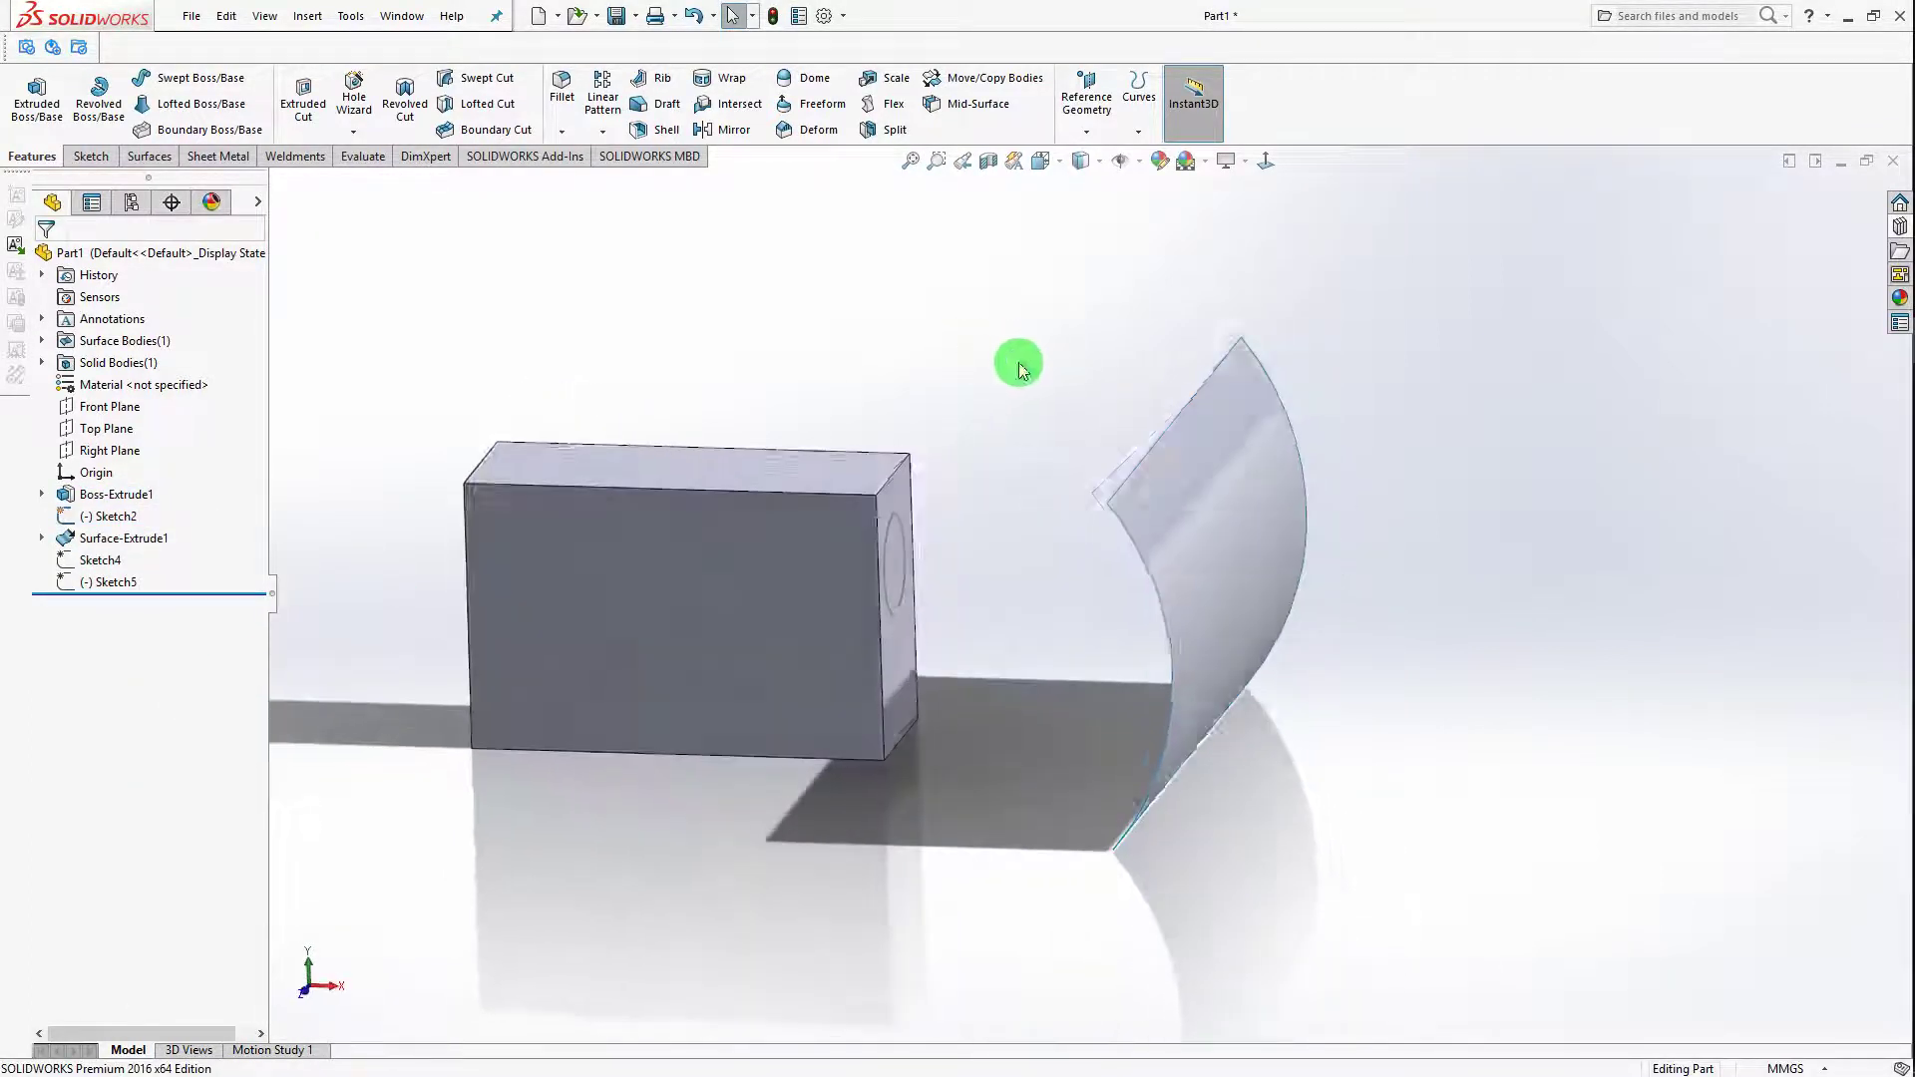
mouse_move(974, 611)
middle_mouse_down()
mouse_move(898, 612)
mouse_move(902, 507)
middle_mouse_up()
Step: Extrude the Sketch2 circle as a boss with end condition Offset From Surface
left_click(900, 499)
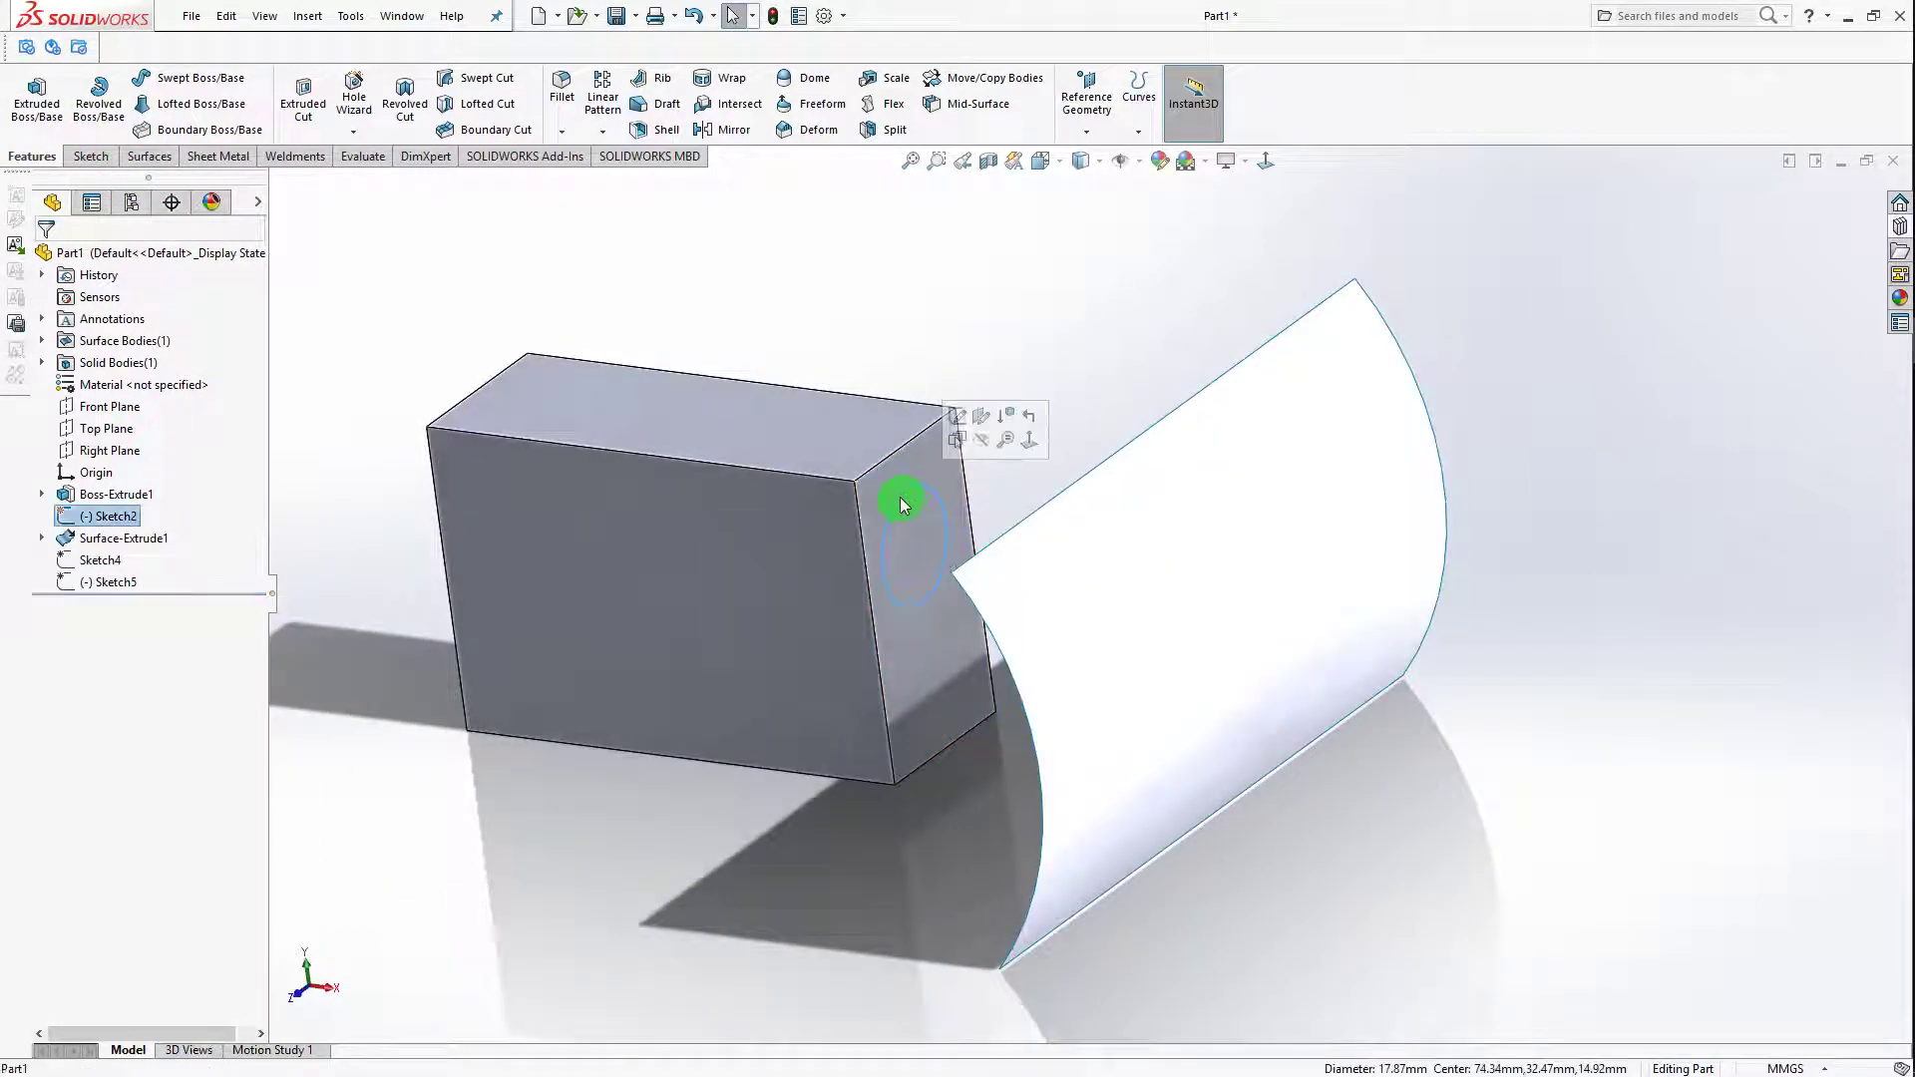
left_click(37, 99)
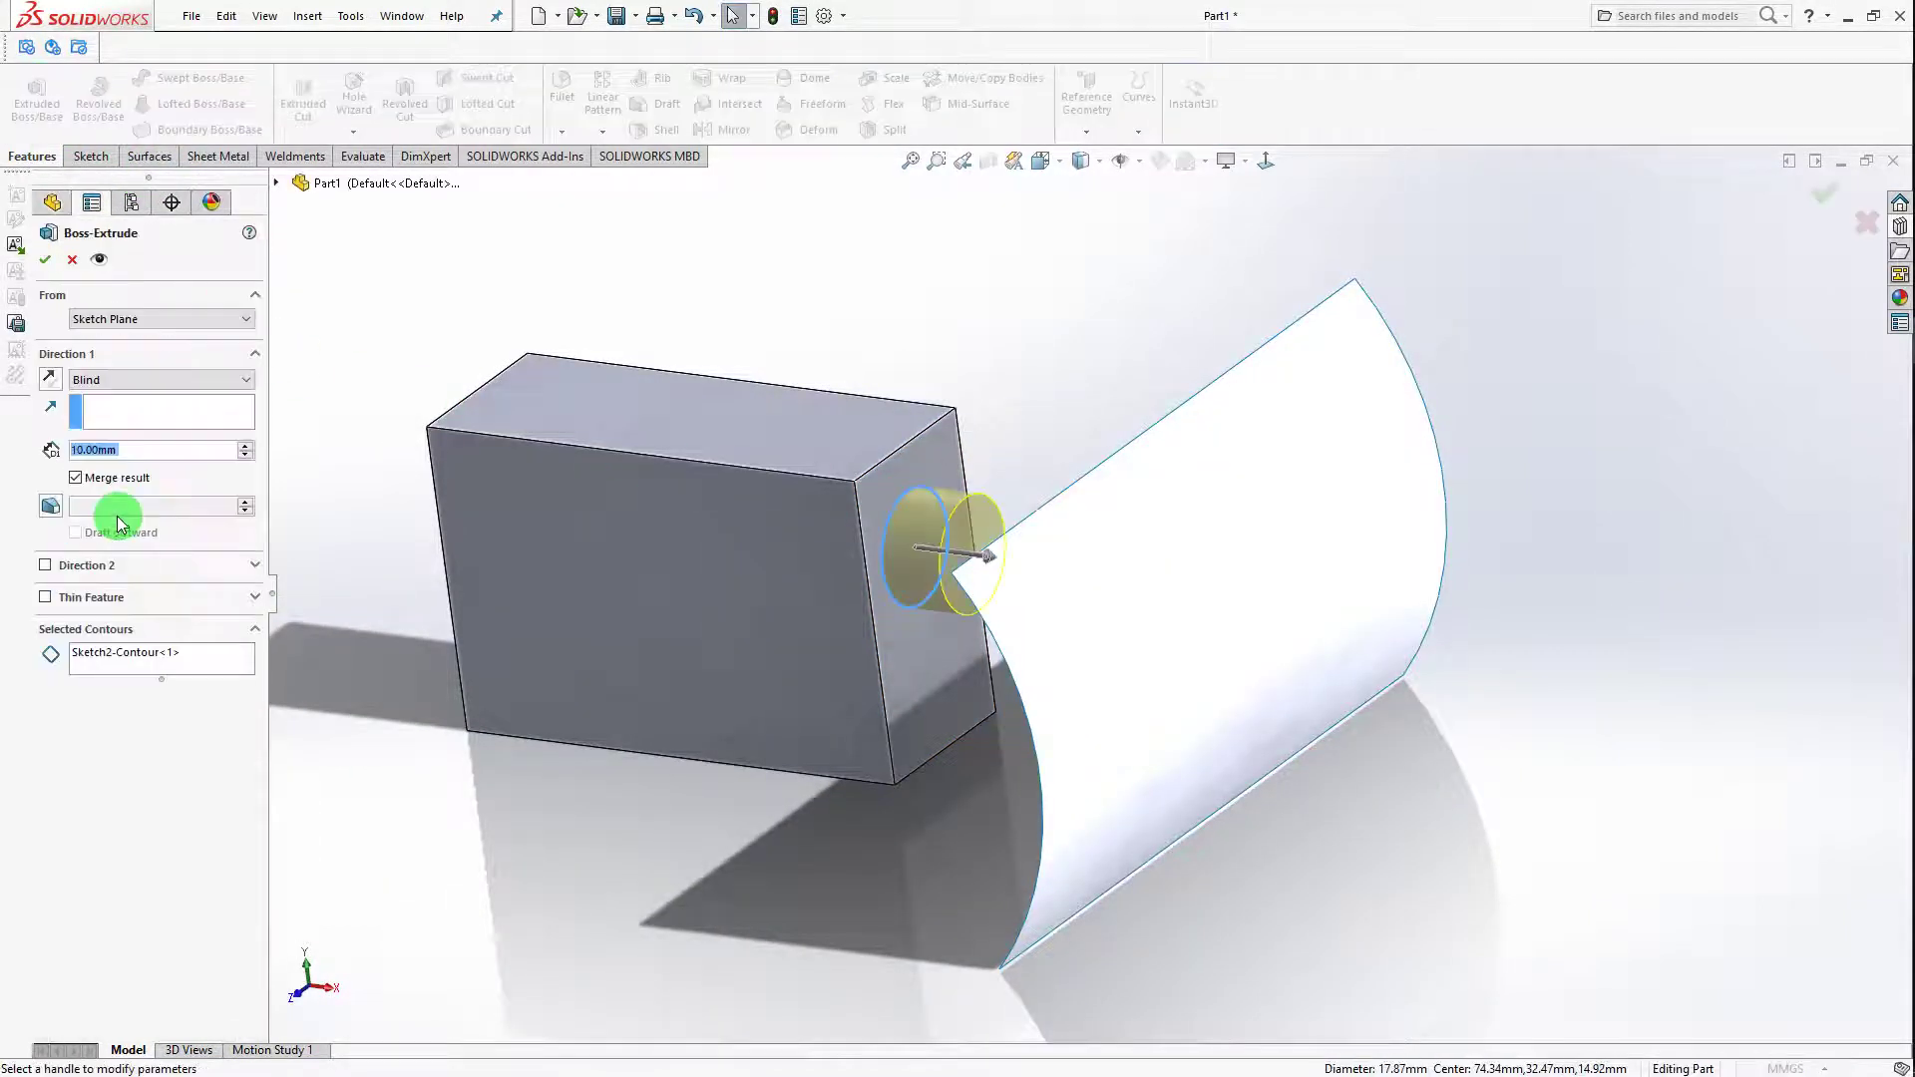
left_click(130, 381)
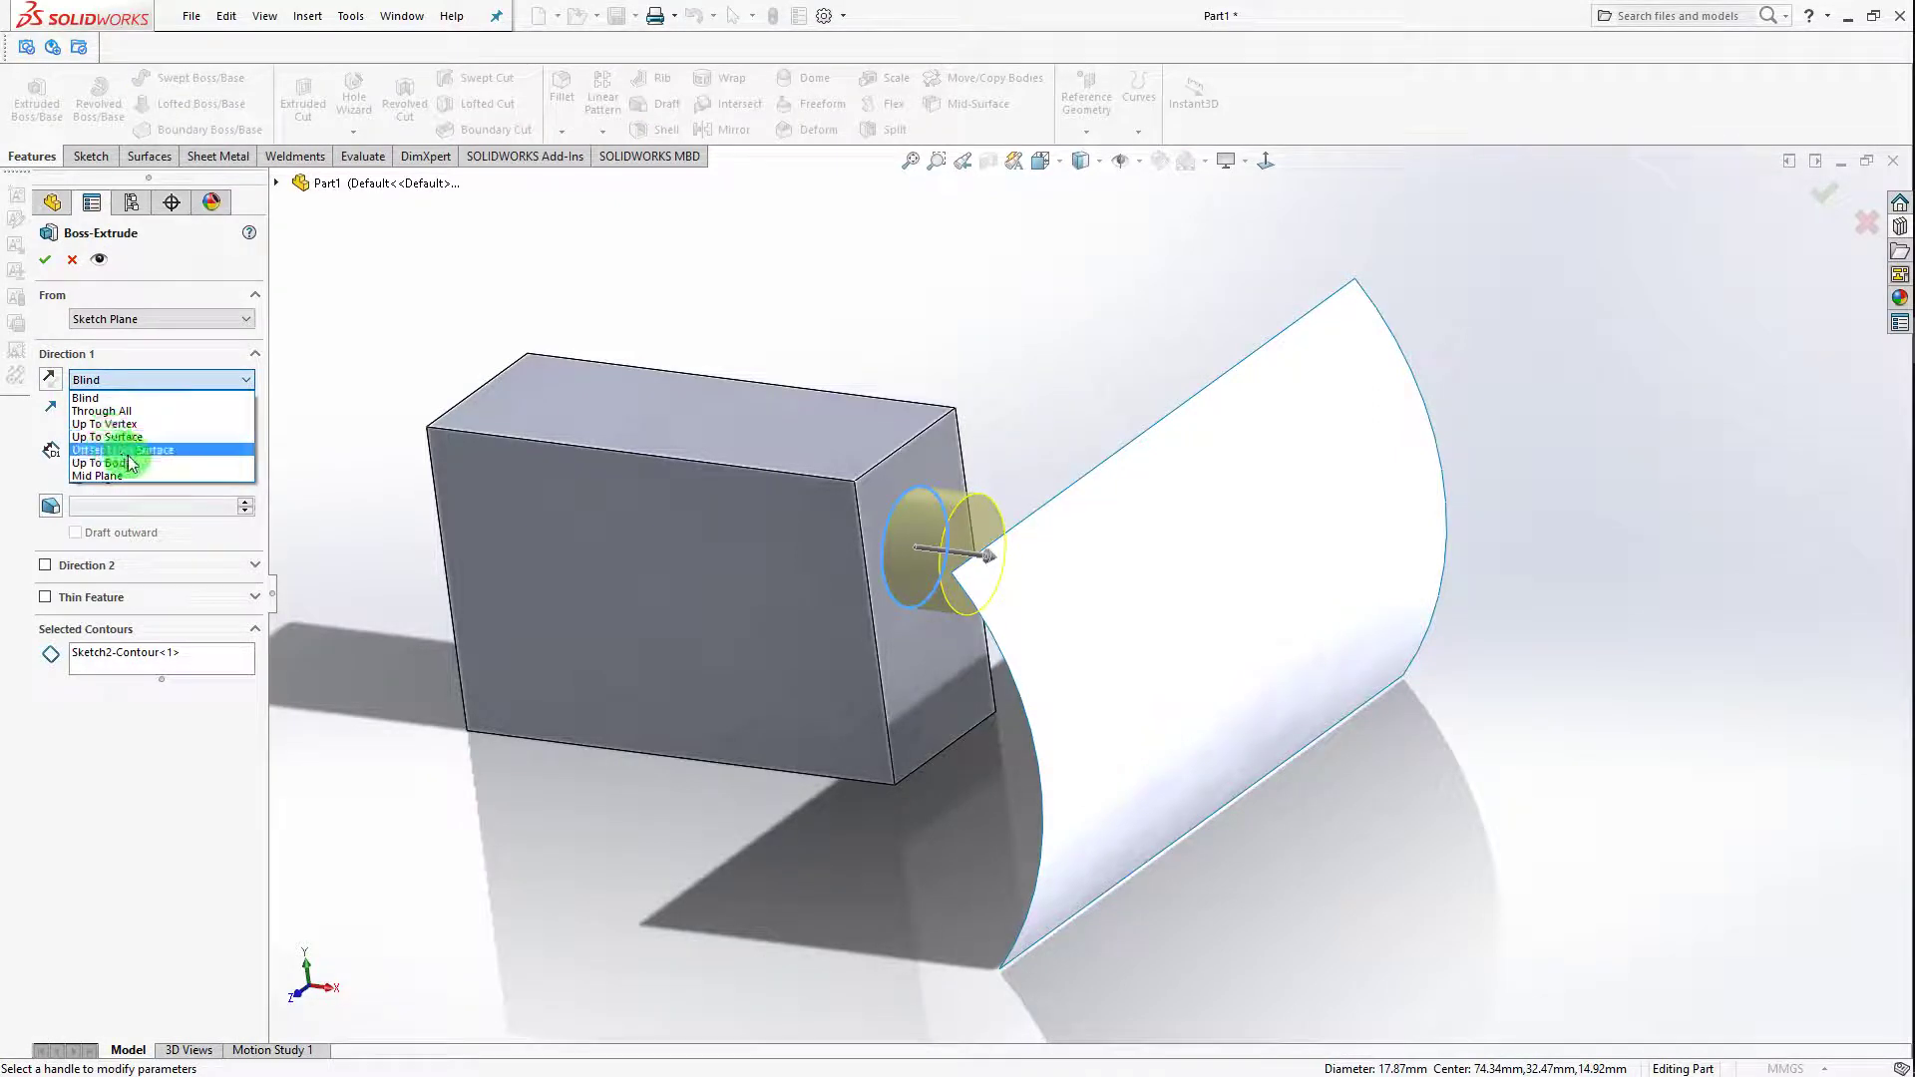
left_click(131, 451)
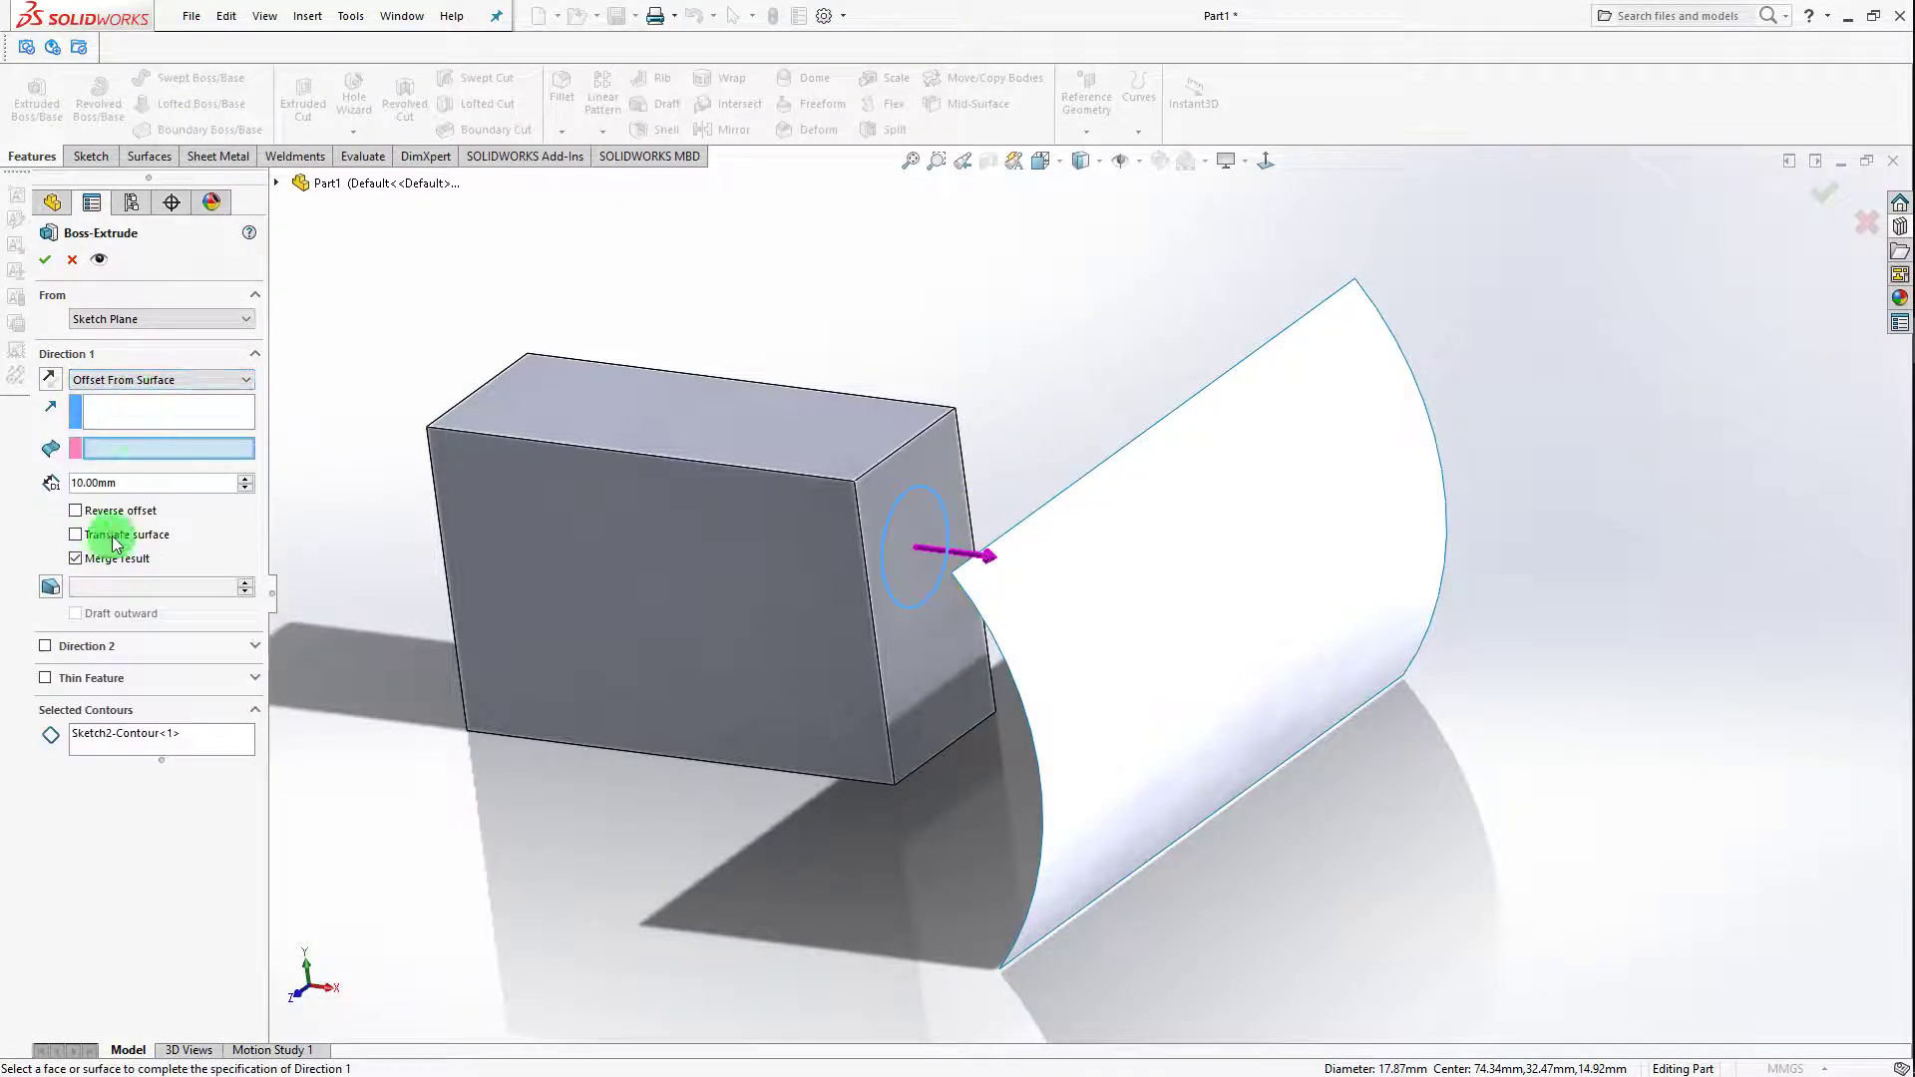
Step: Pick Surface-Extrude1 as the 10.00 mm offset reference and inspect the cylinder preview
mouse_move(670, 517)
middle_mouse_down()
mouse_move(758, 445)
mouse_move(735, 492)
middle_mouse_up()
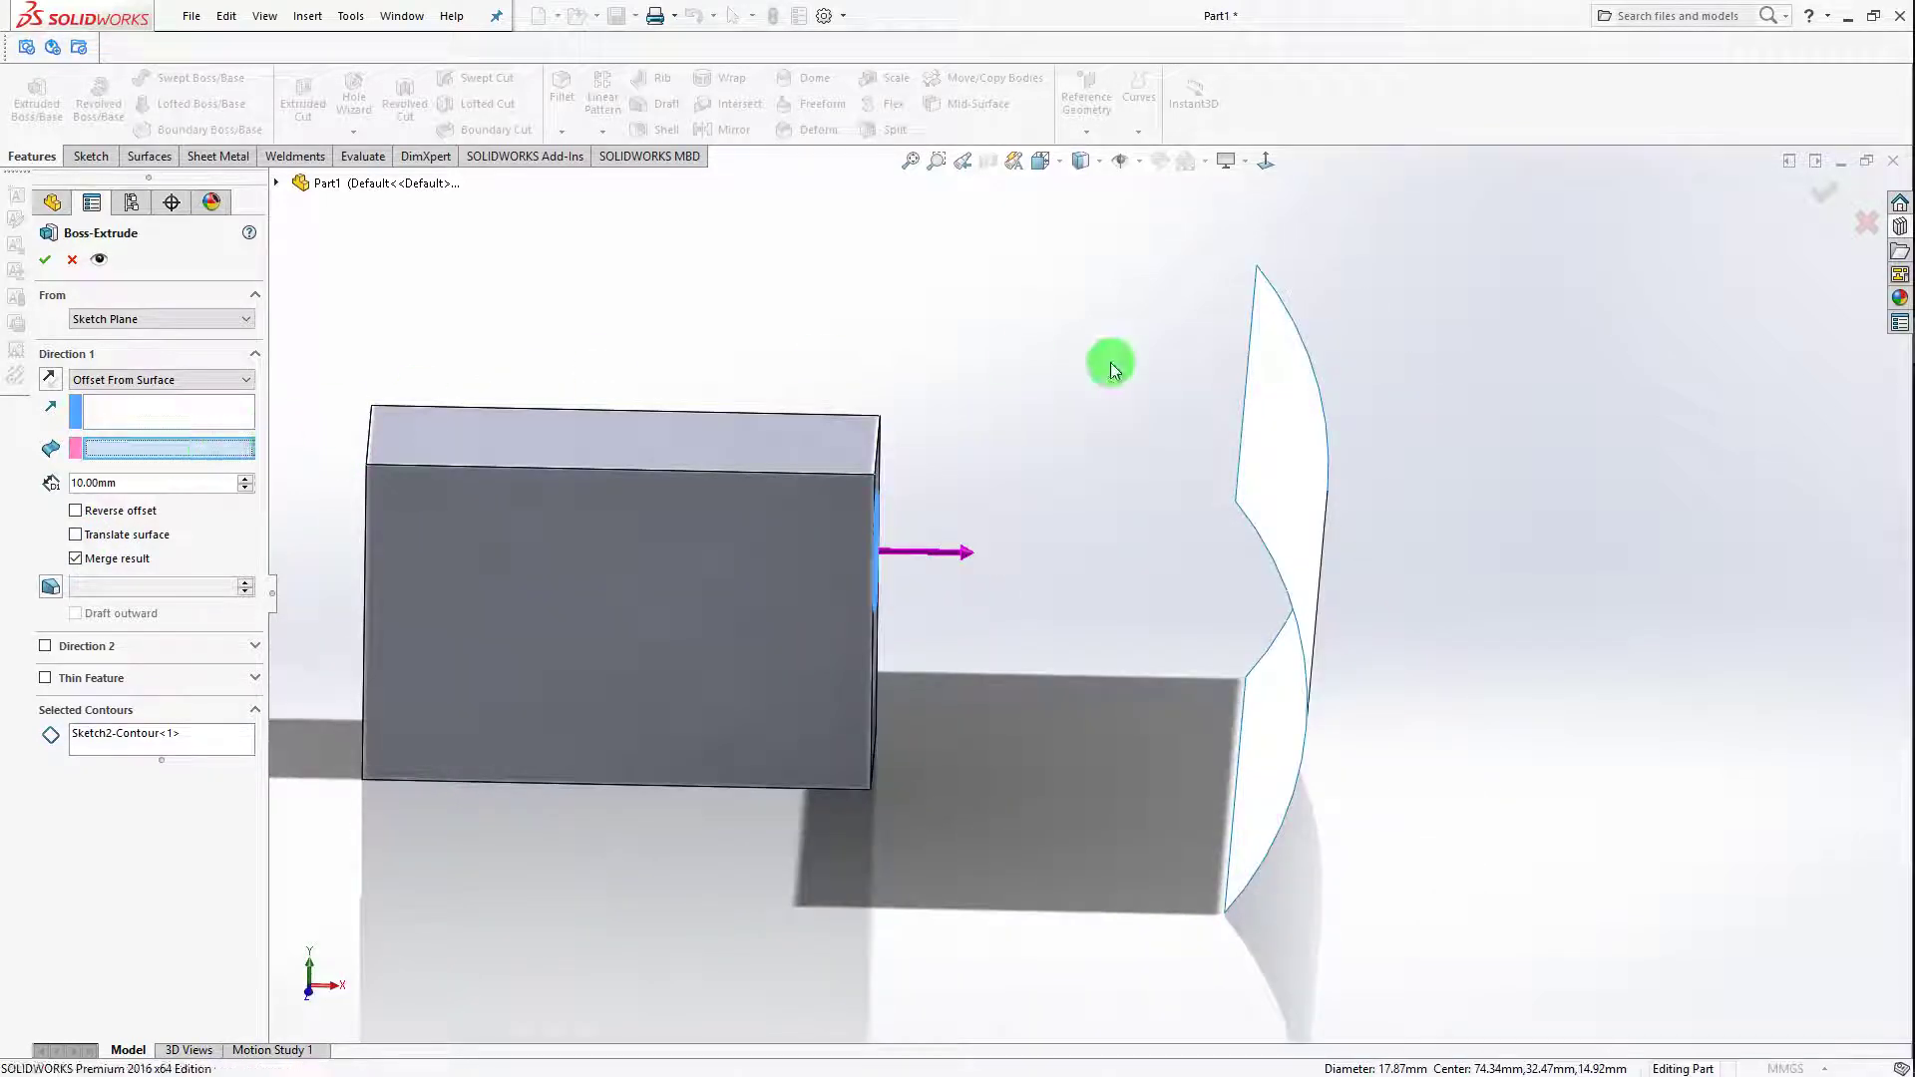
middle_click_drag(1114, 369, 1098, 369)
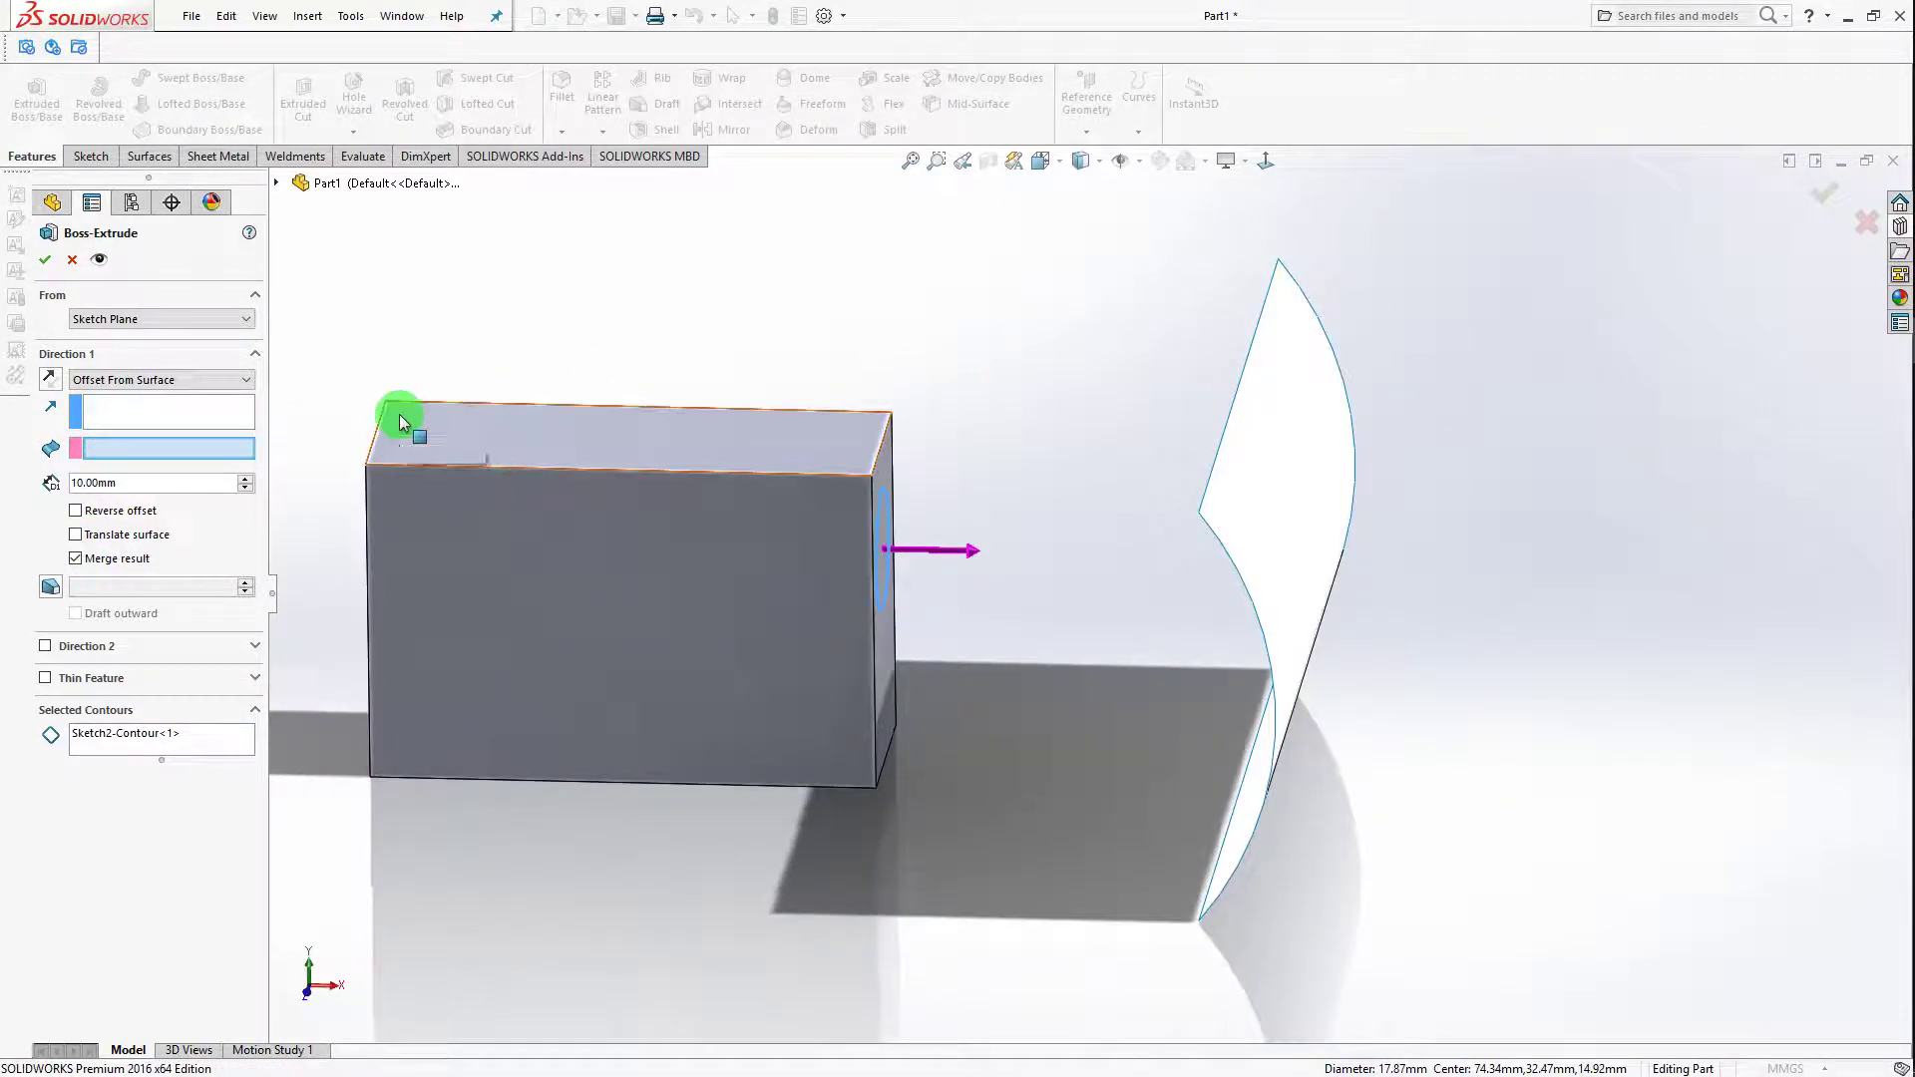
left_click(1288, 514)
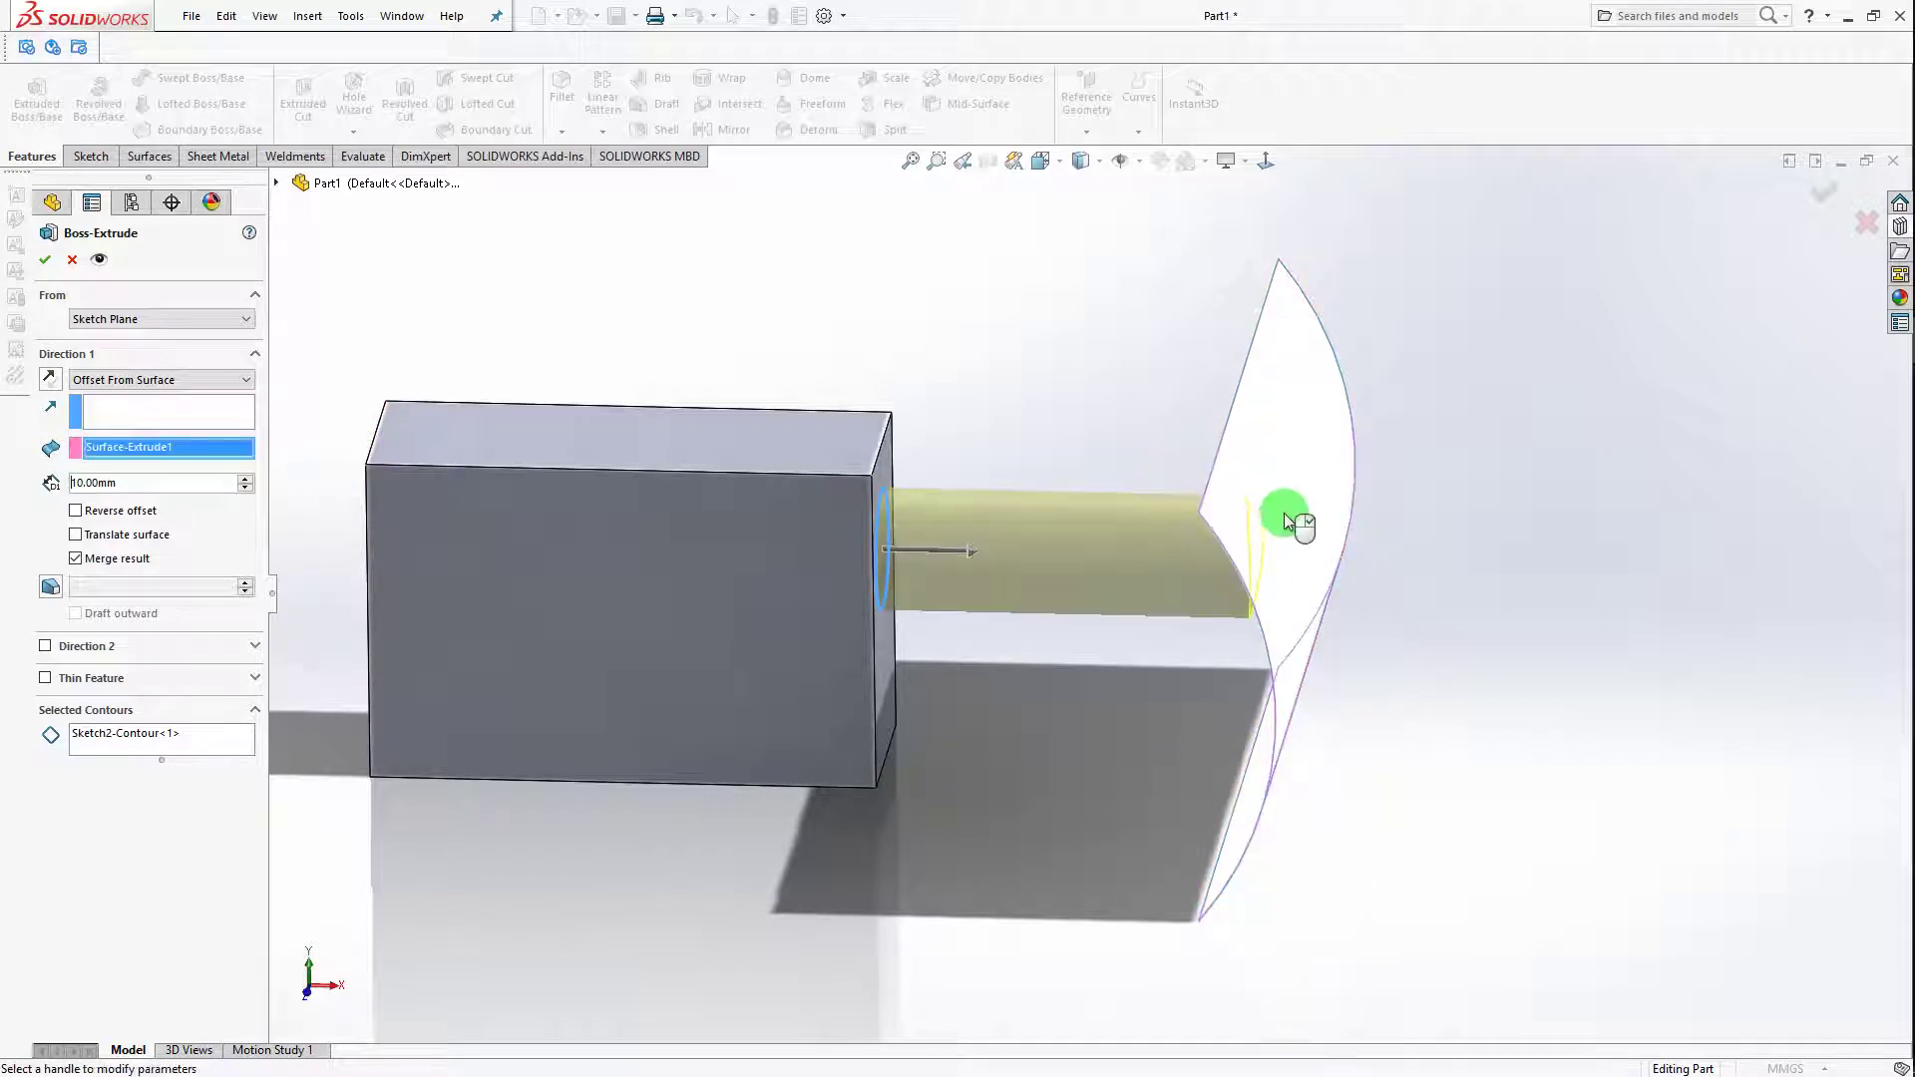
mouse_move(1286, 519)
middle_mouse_down()
mouse_move(1146, 428)
mouse_move(1206, 500)
mouse_move(1188, 534)
middle_mouse_up()
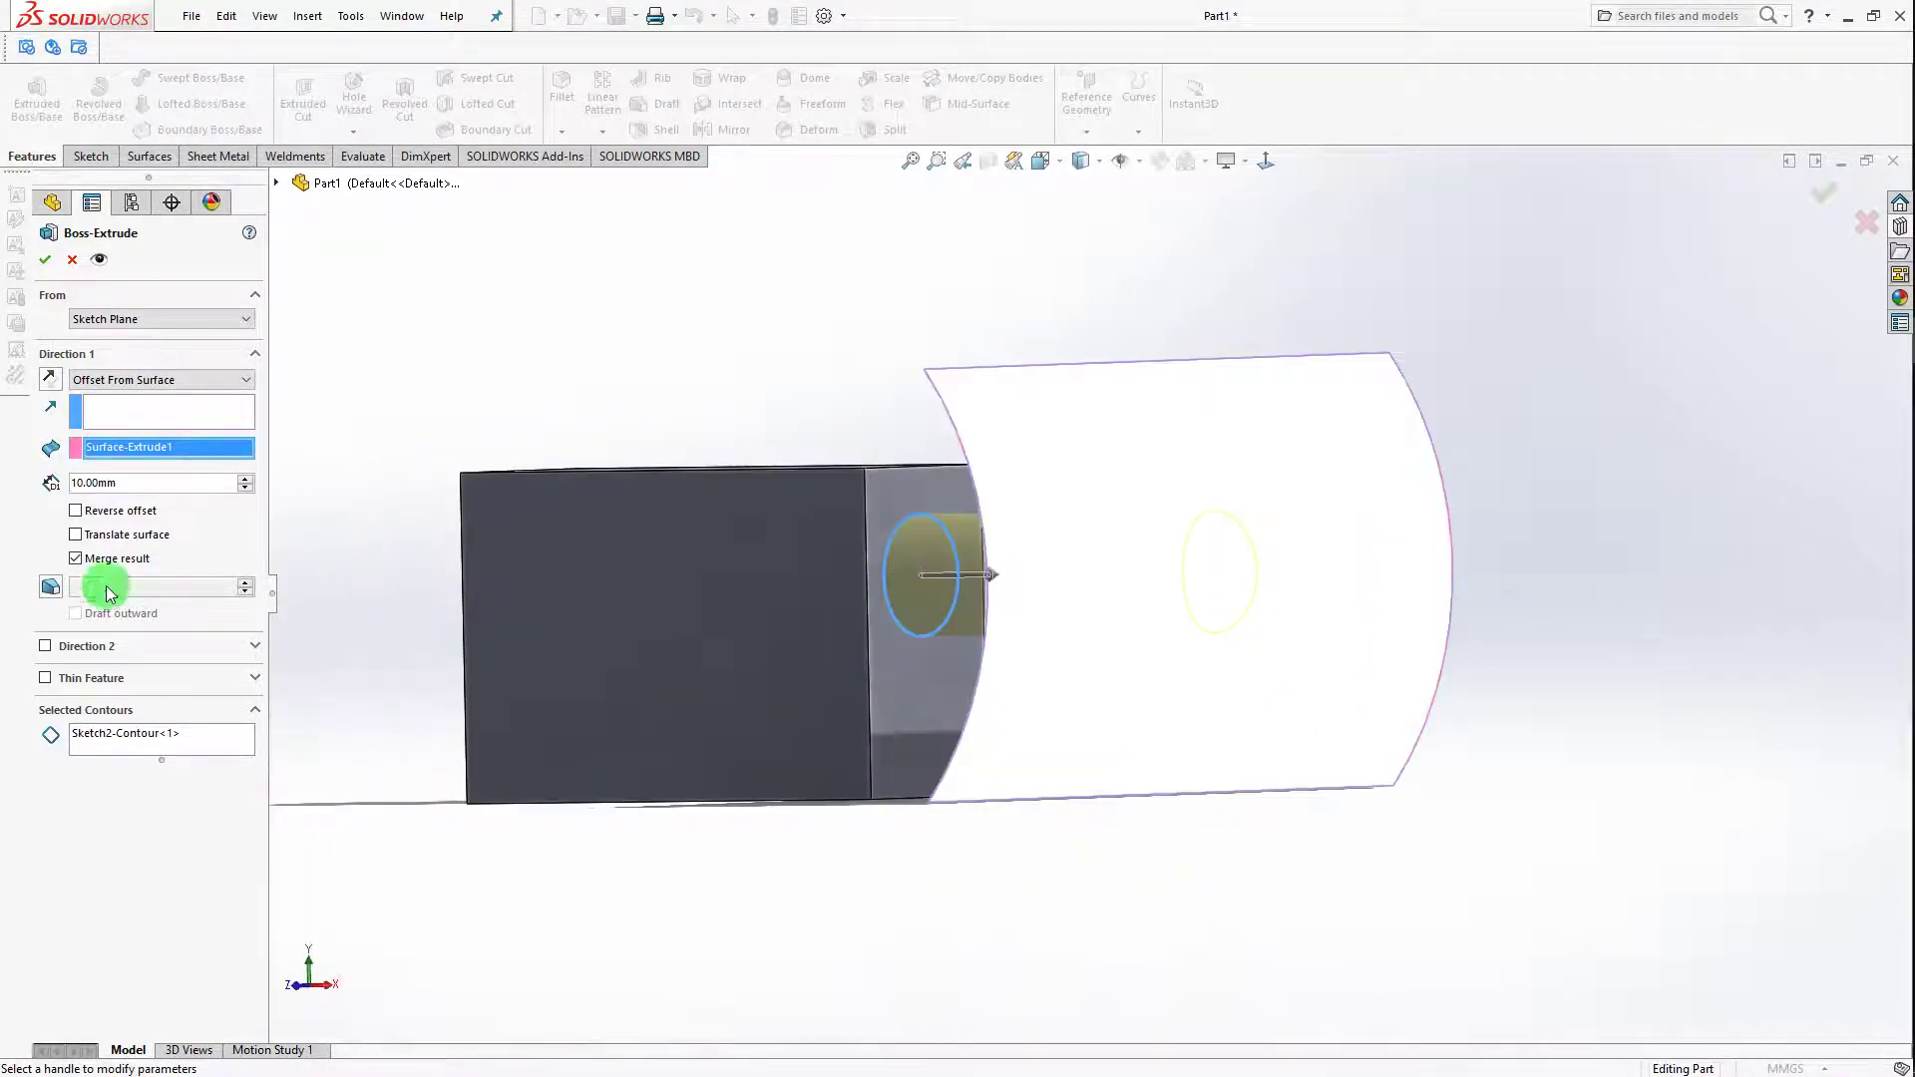
middle_click_drag(368, 453, 645, 440)
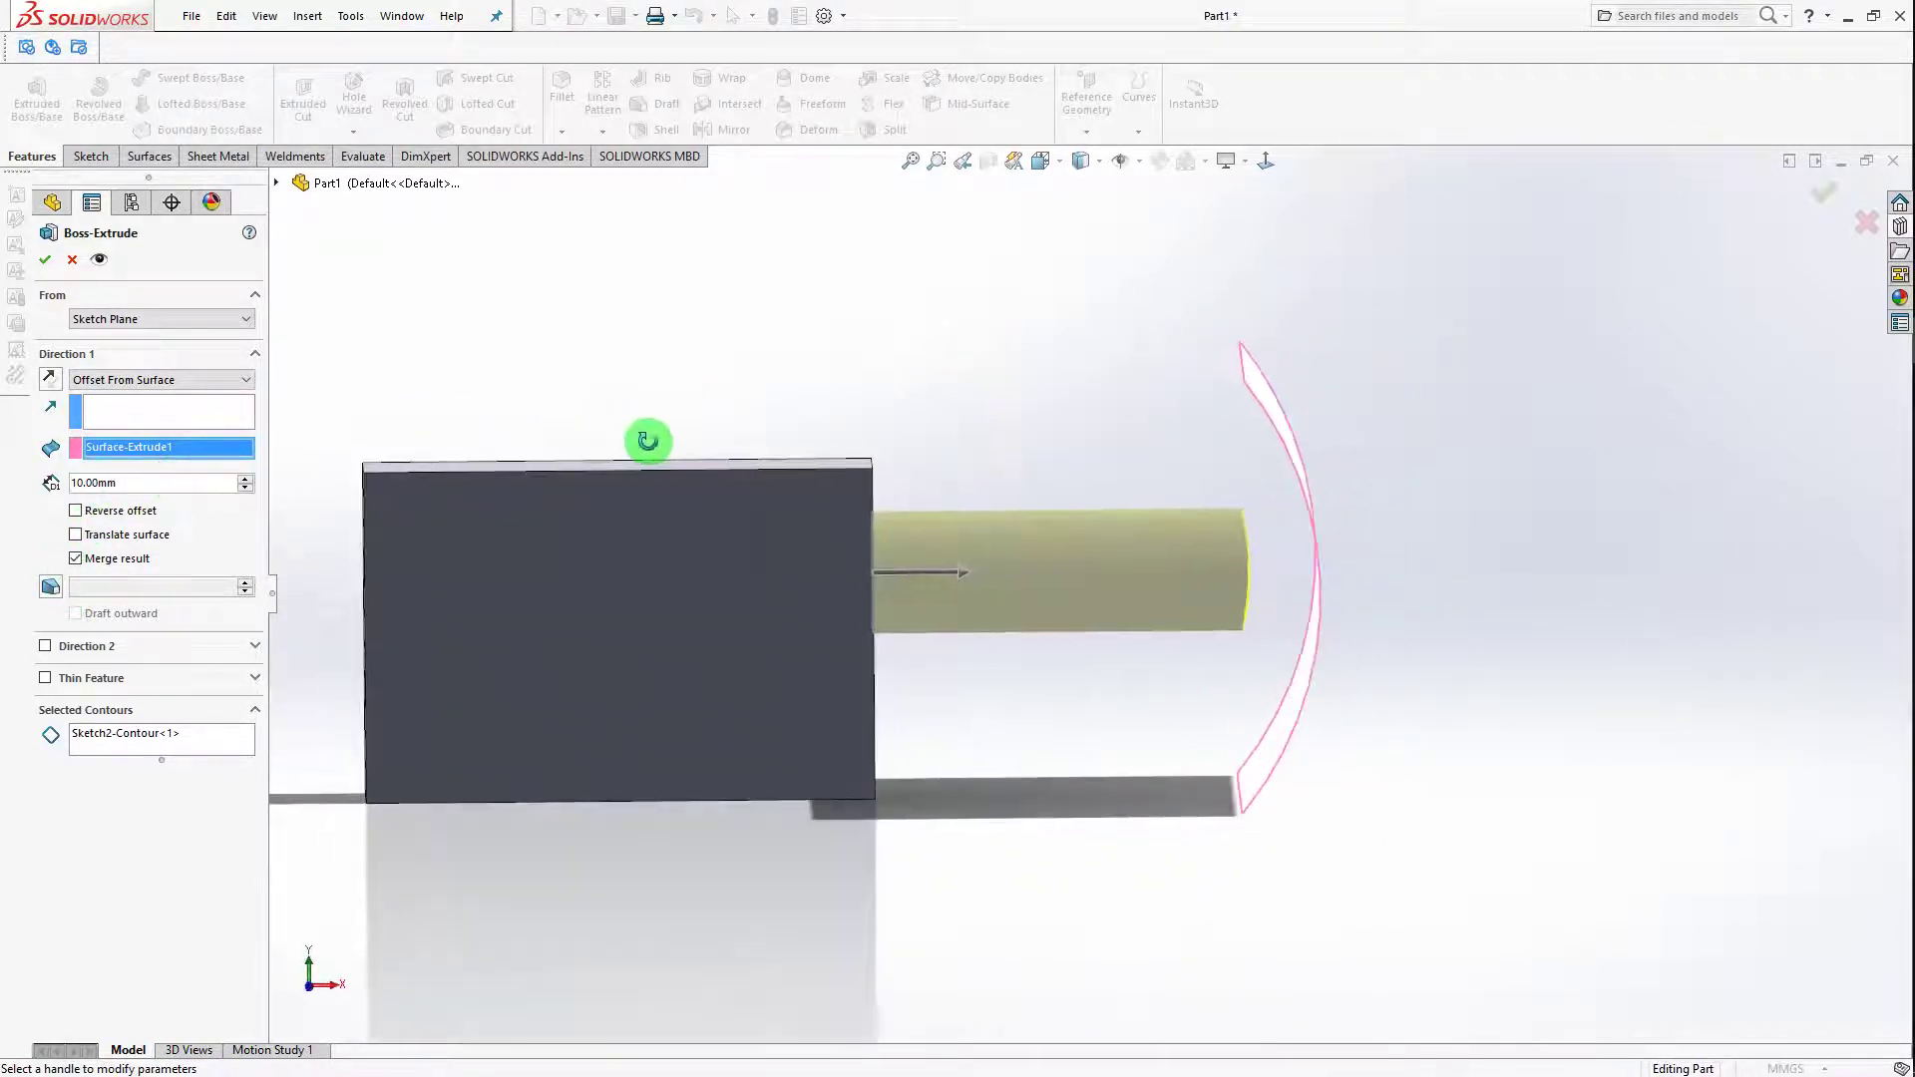
Step: Reverse the offset, inspect where the cylinder meets the surface, then cancel the Boss-Extrude
left_click(75, 511)
middle_click_drag(868, 474, 889, 541)
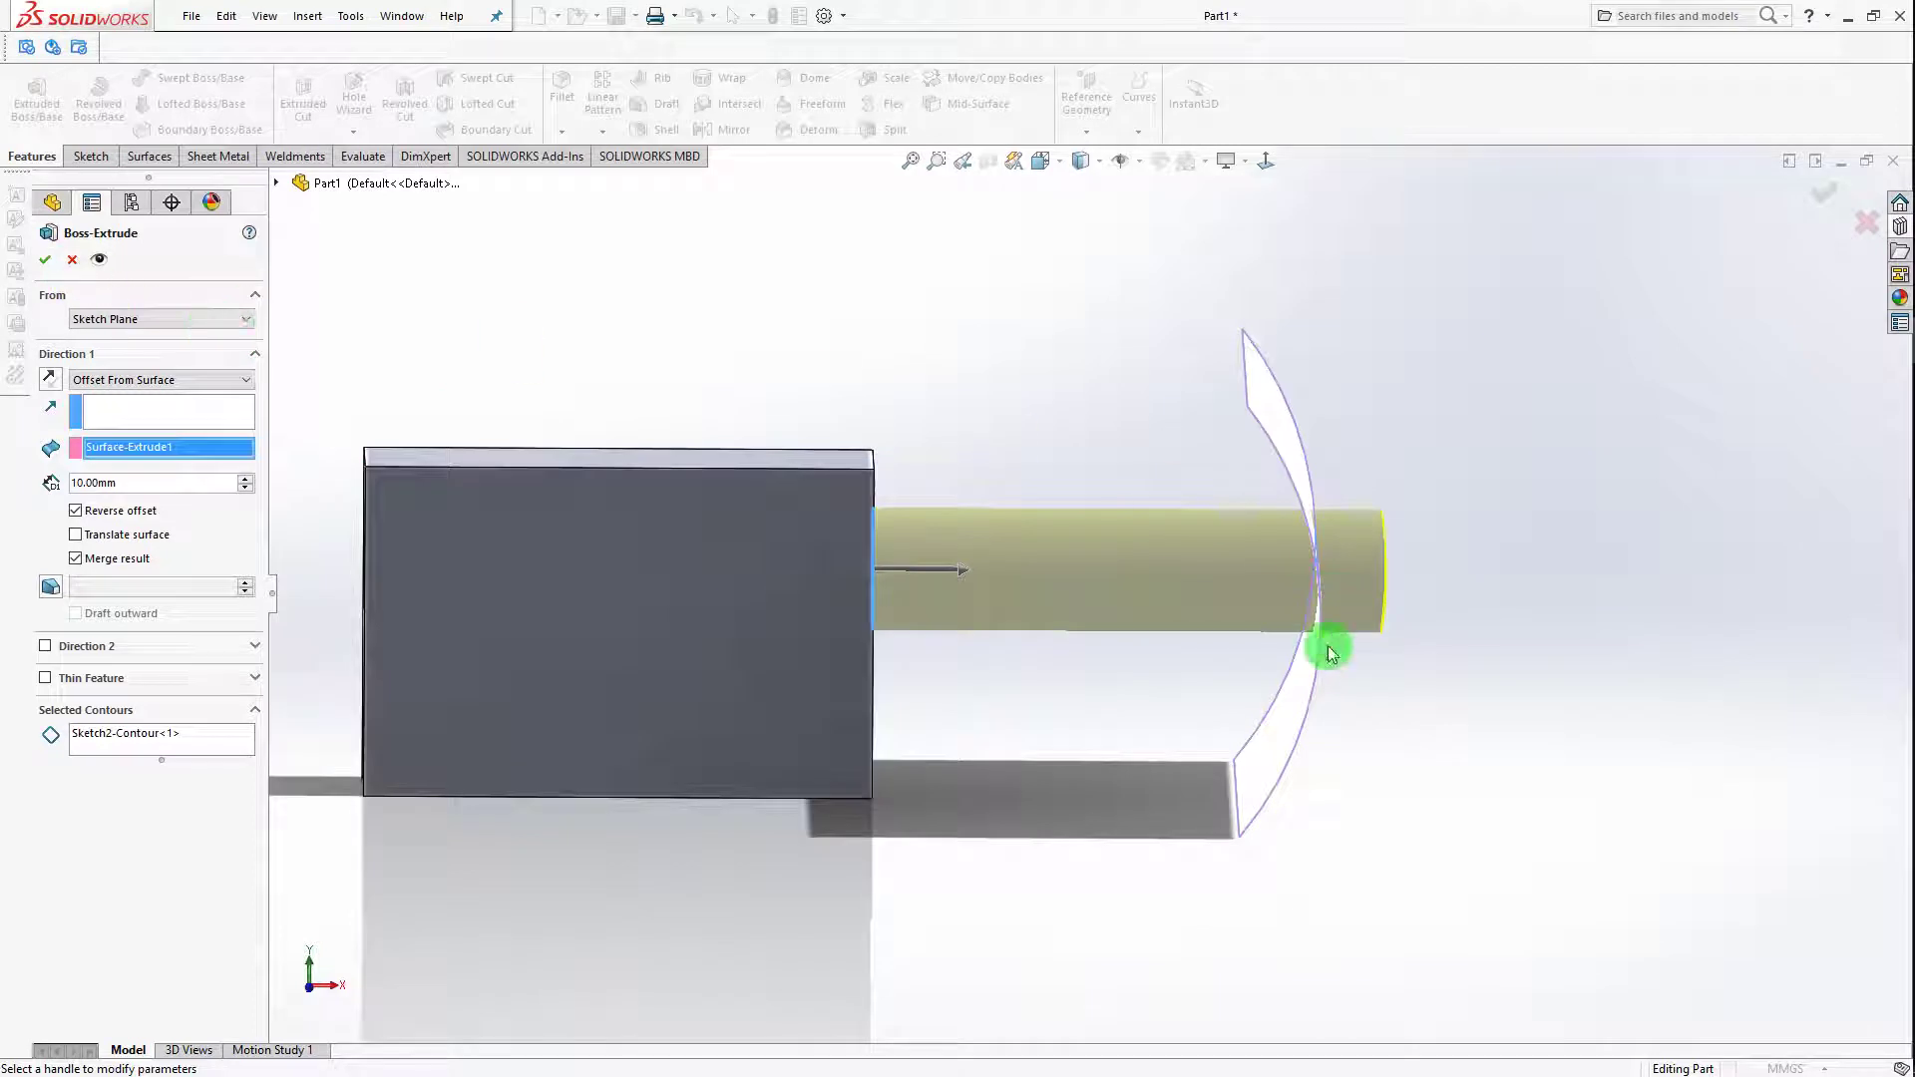
middle_click_drag(1329, 653, 941, 488)
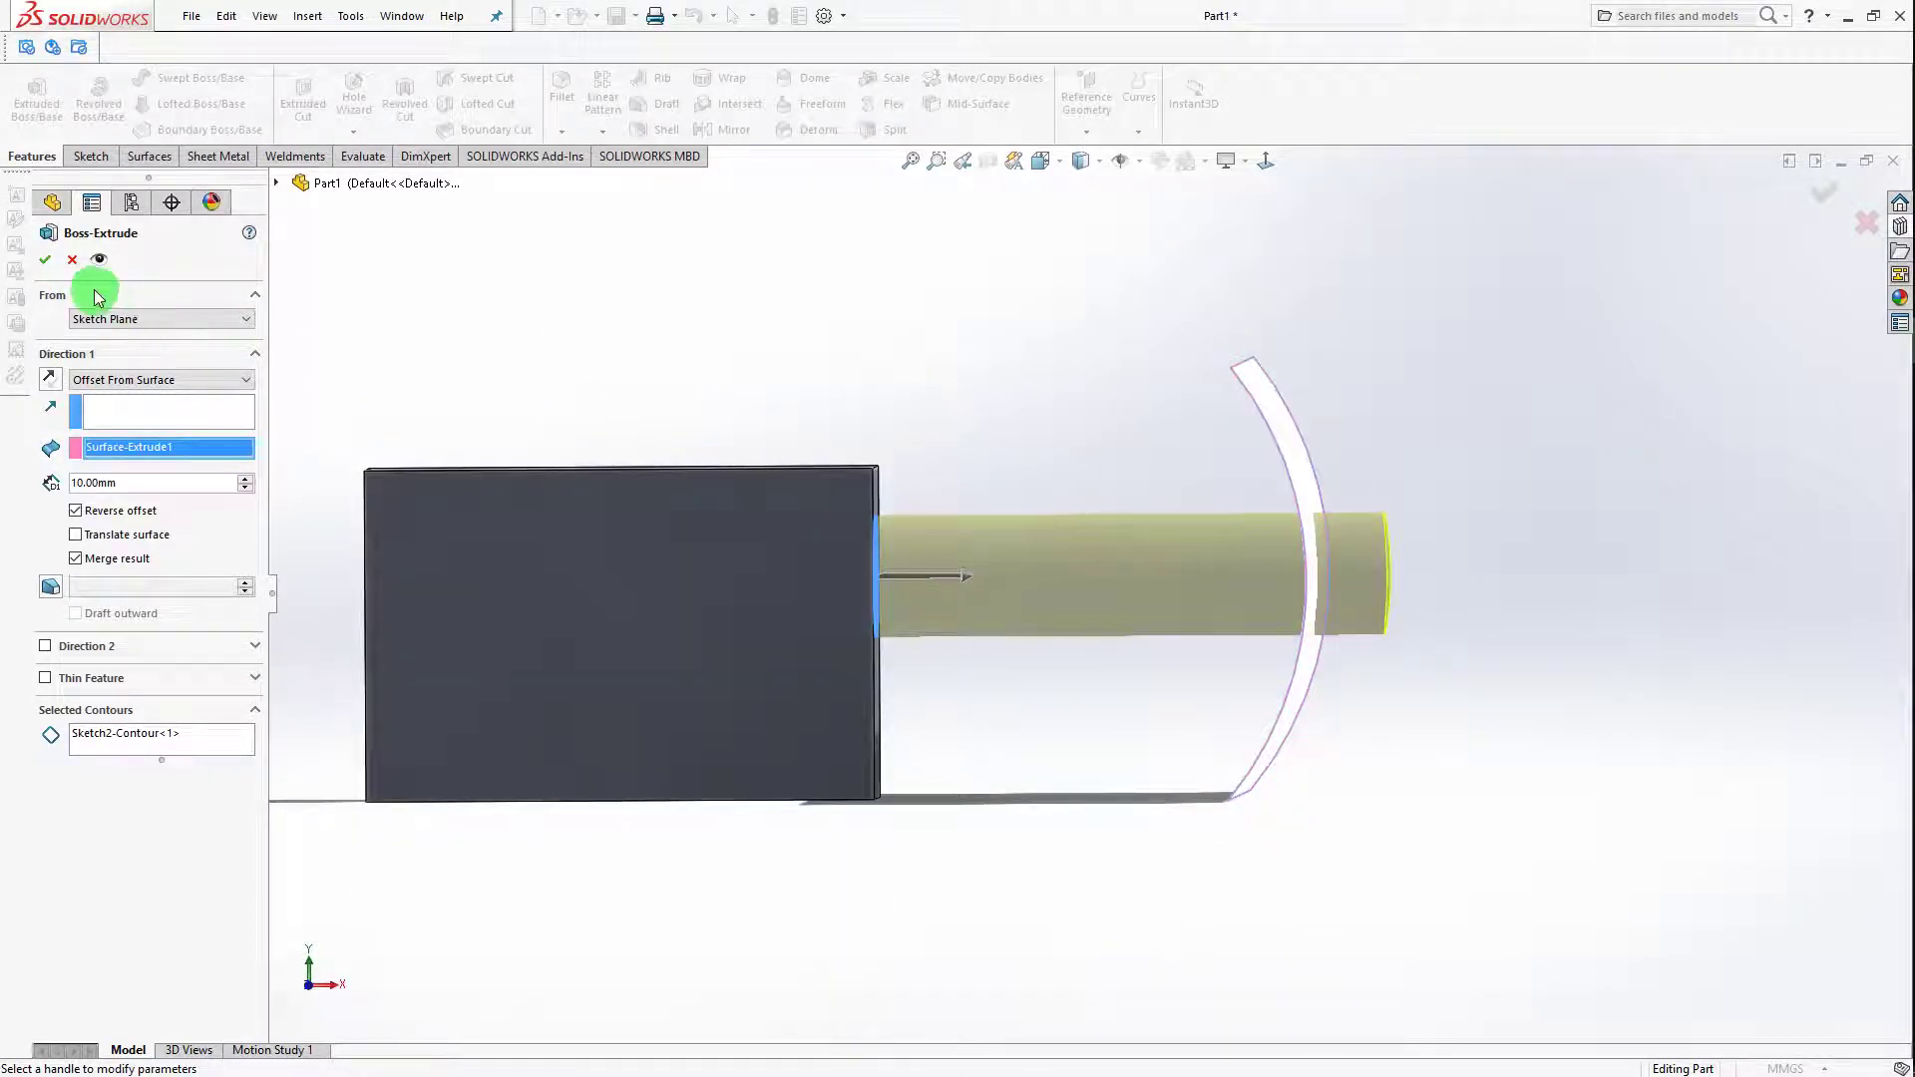
middle_click_drag(900, 407, 1252, 461)
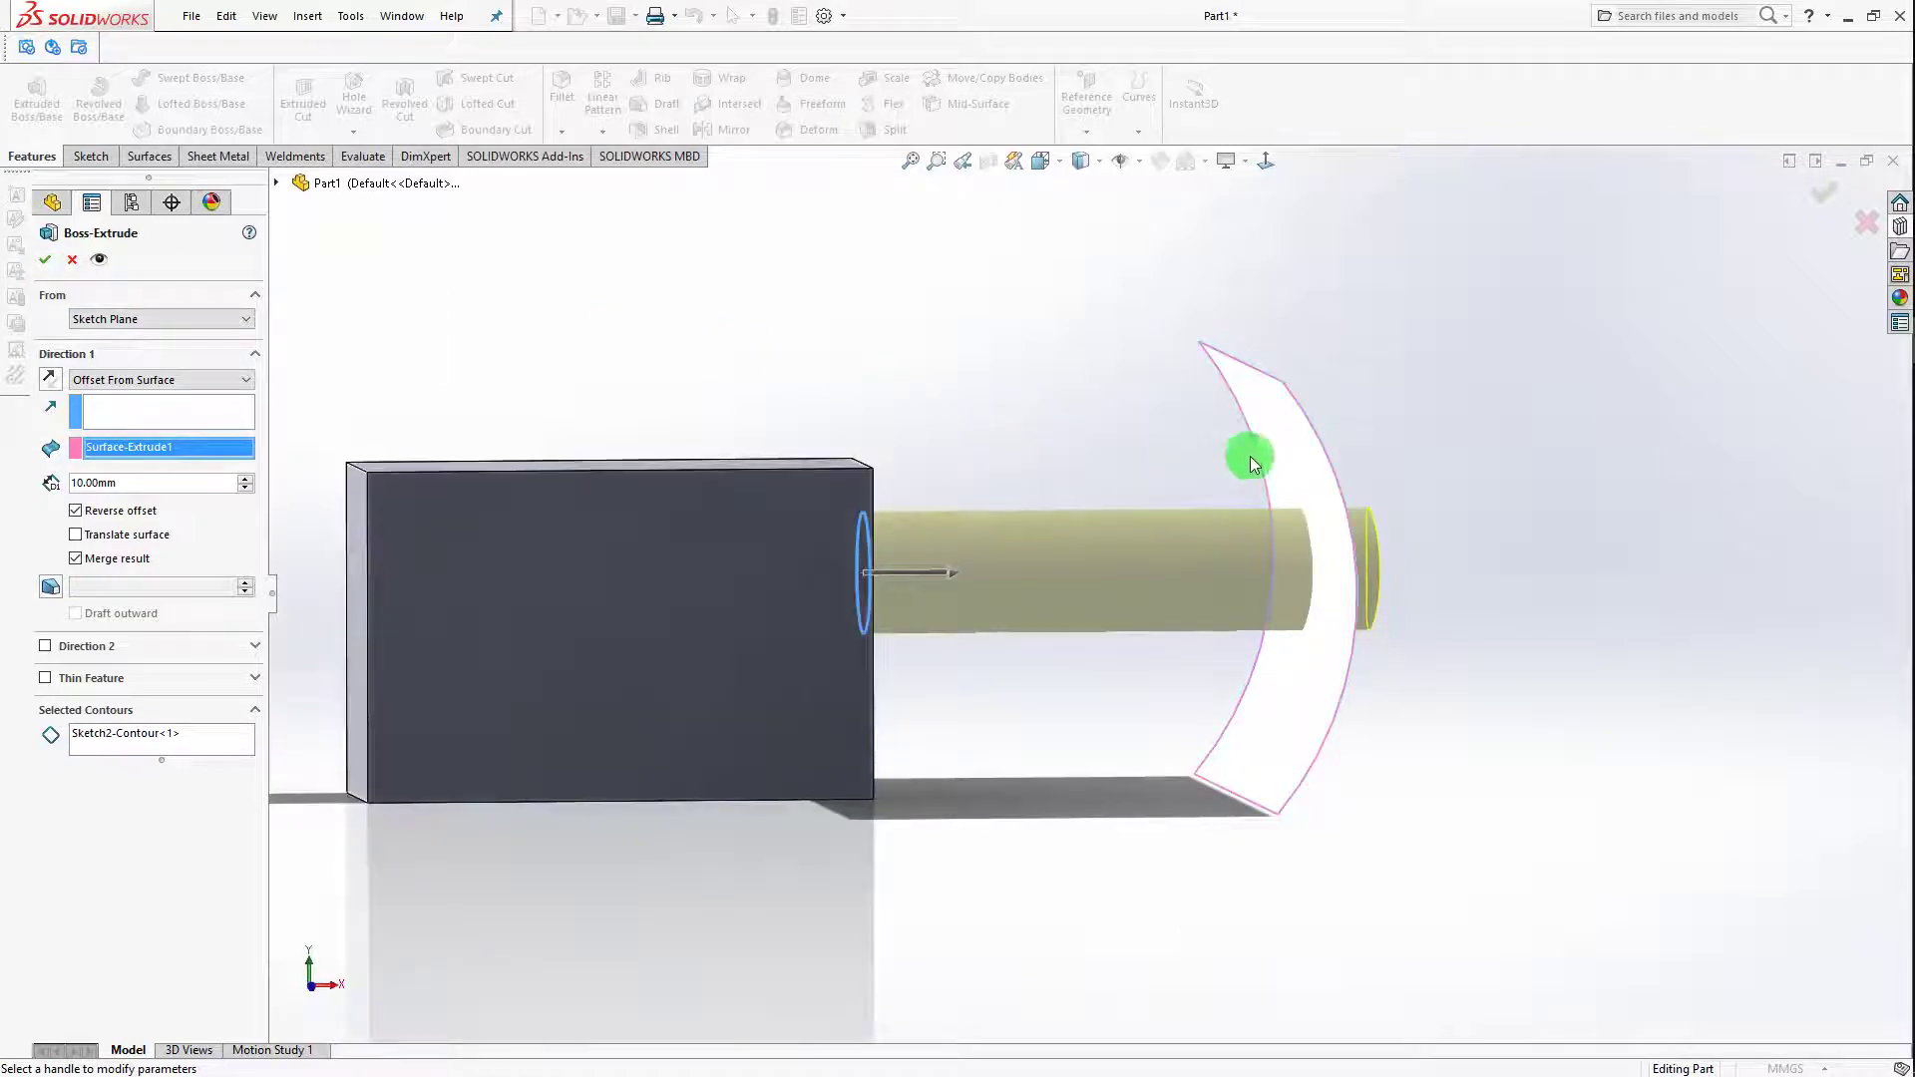
left_click(74, 260)
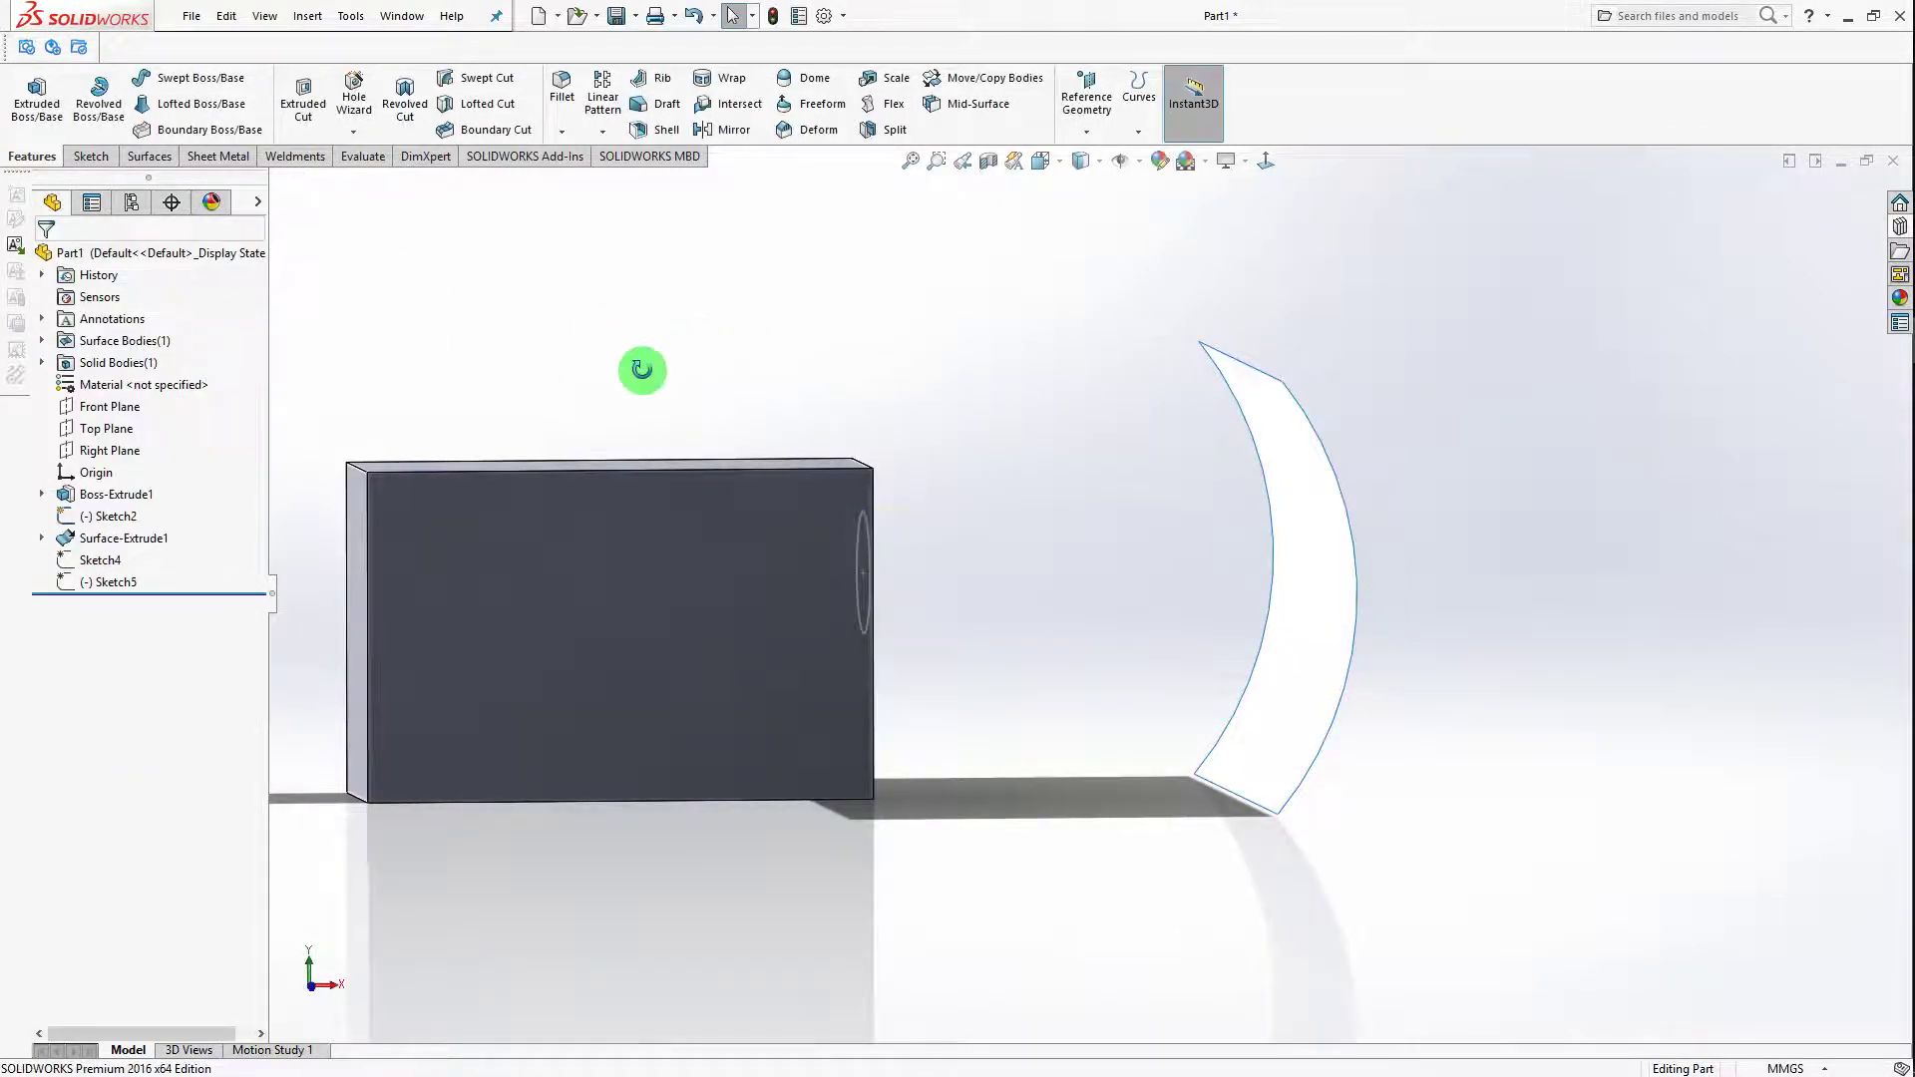
middle_click_drag(642, 370, 560, 489)
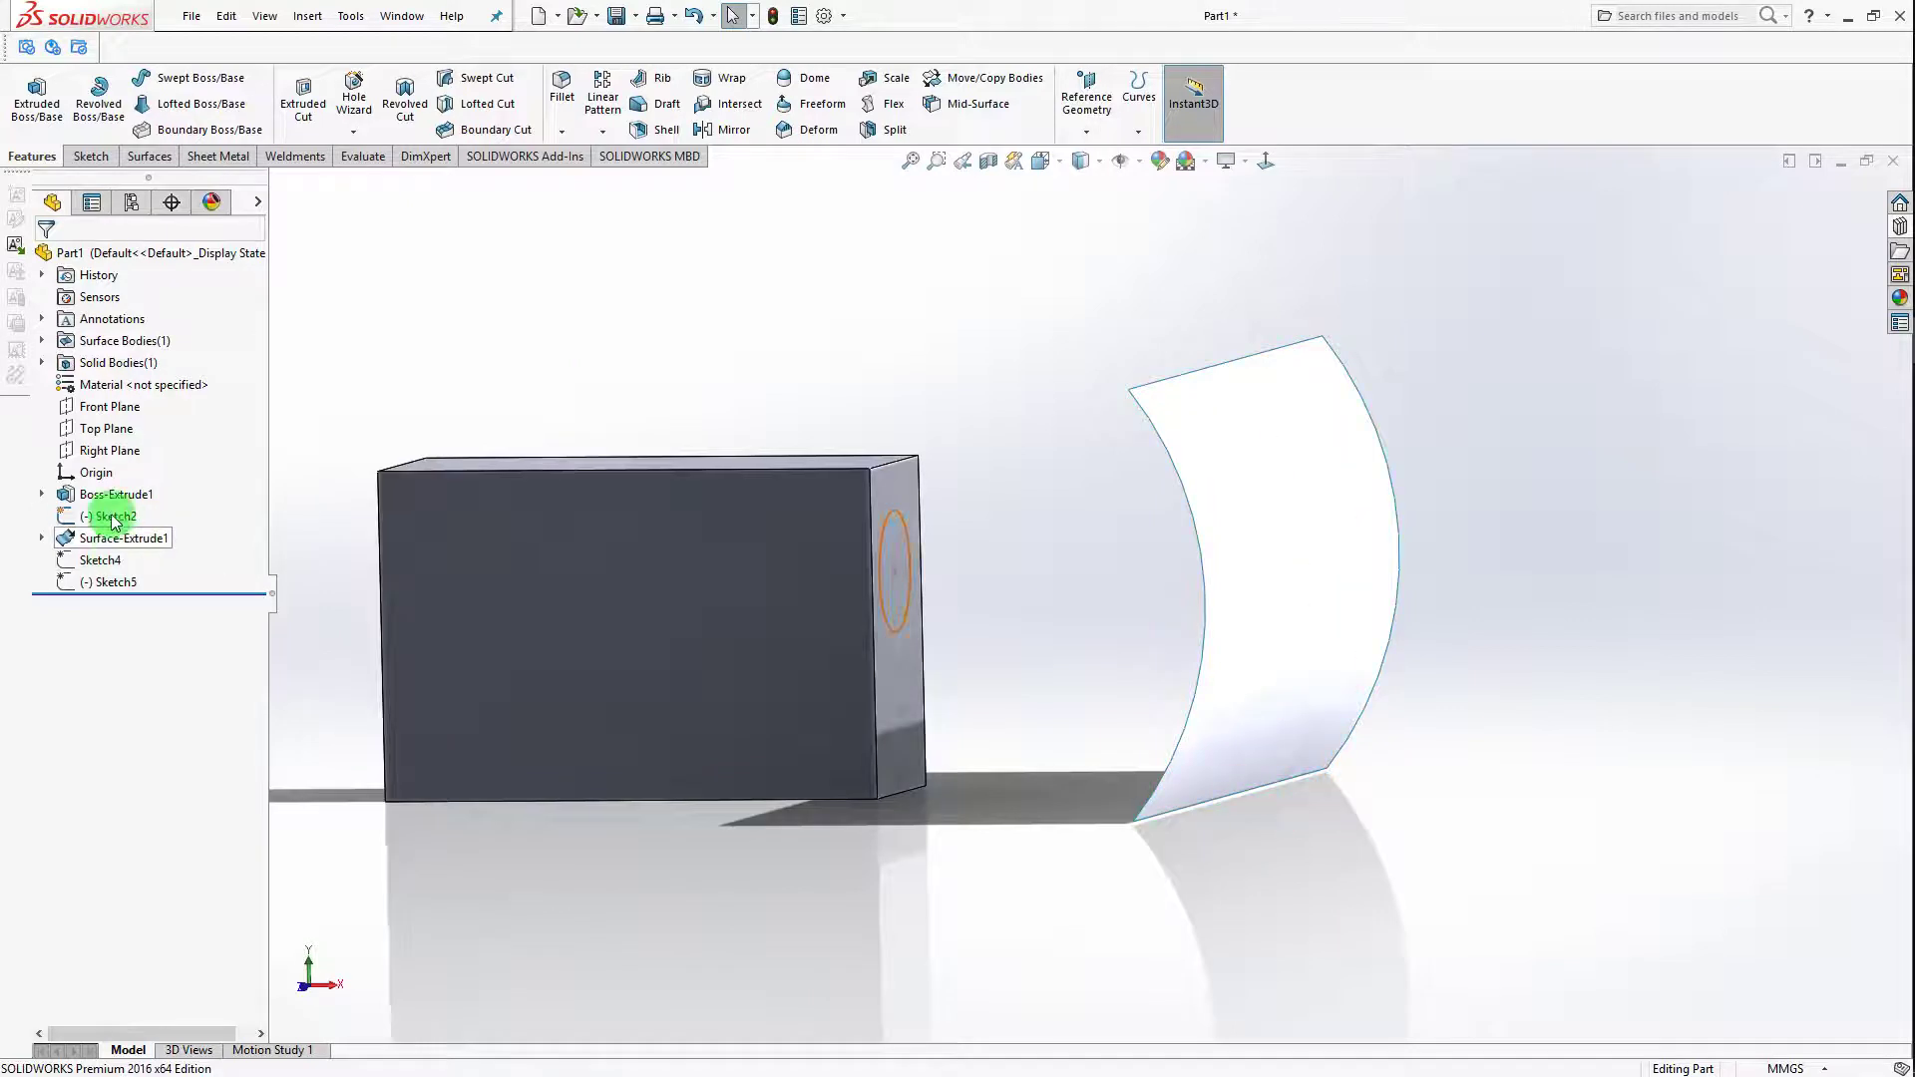
middle_click_drag(876, 431, 1192, 493)
left_click(1290, 510)
left_click(986, 376)
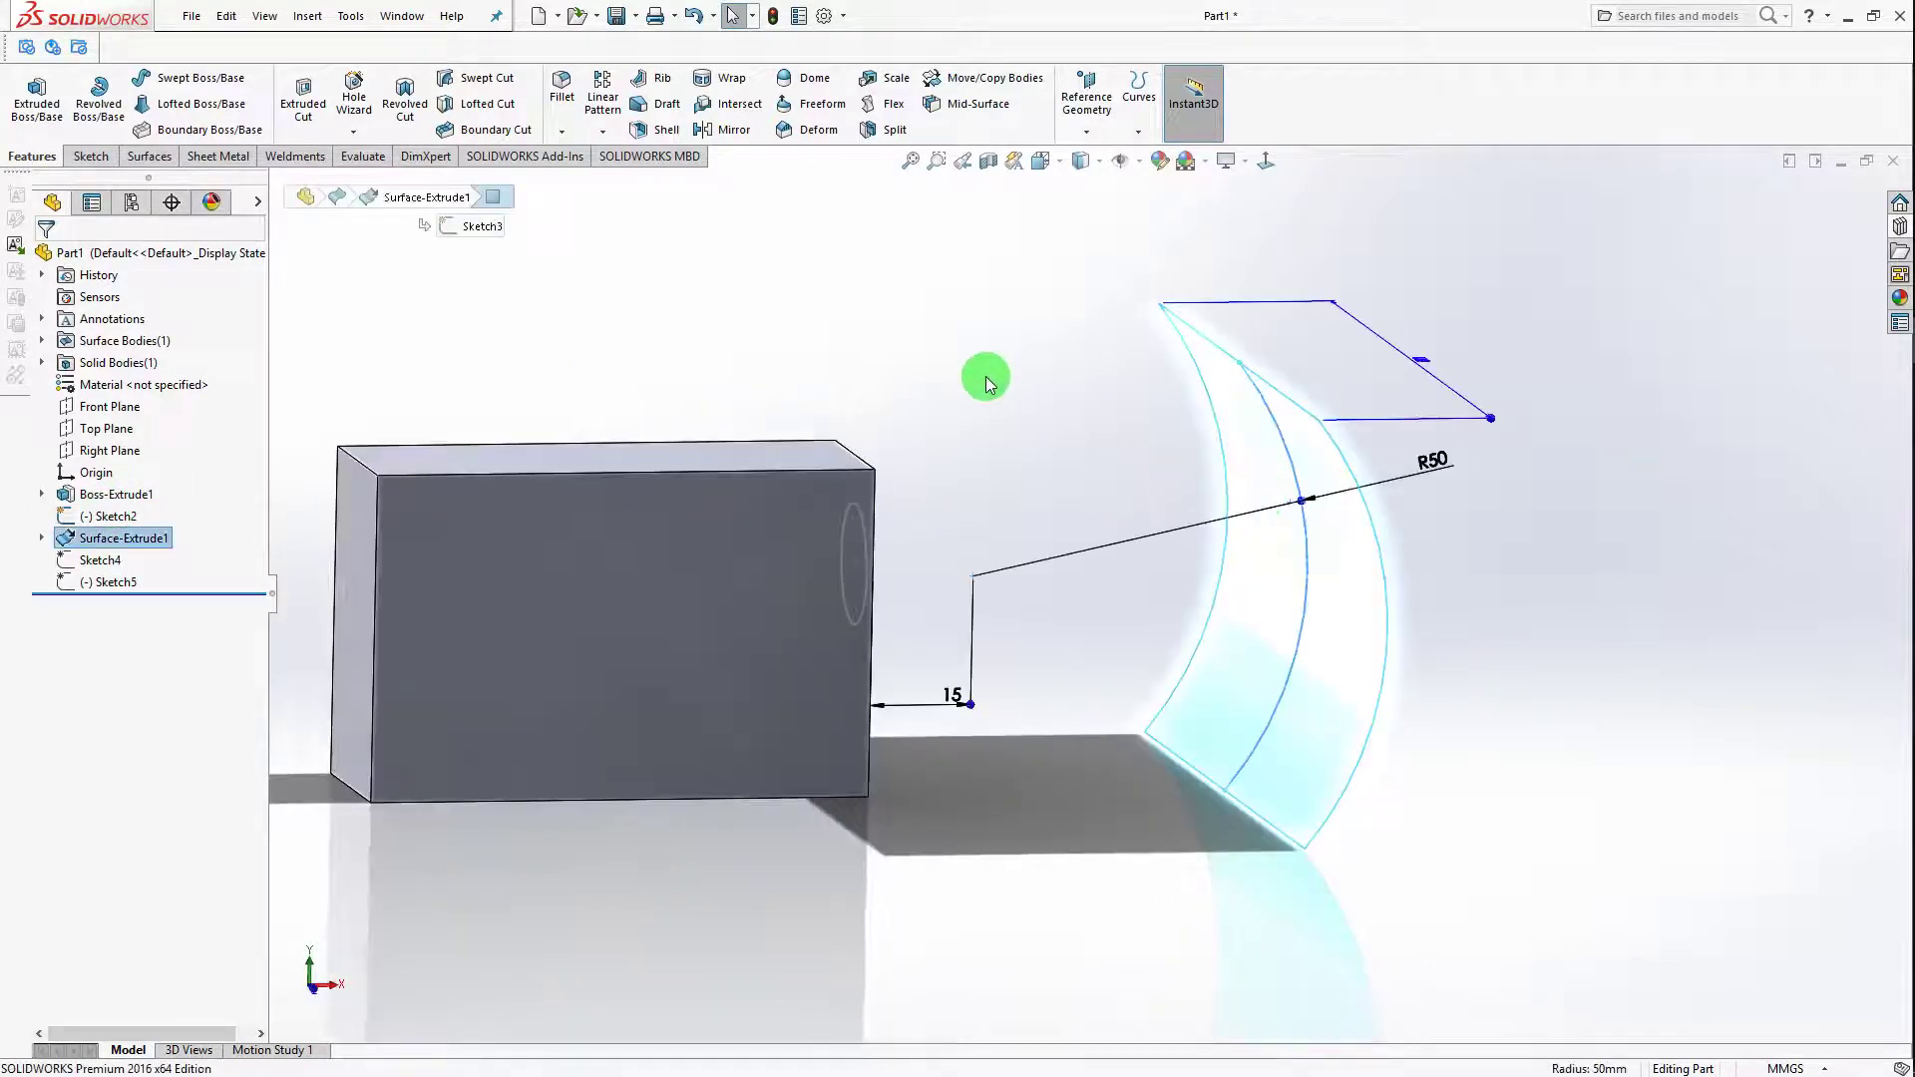
left_click(144, 542)
left_click(42, 539)
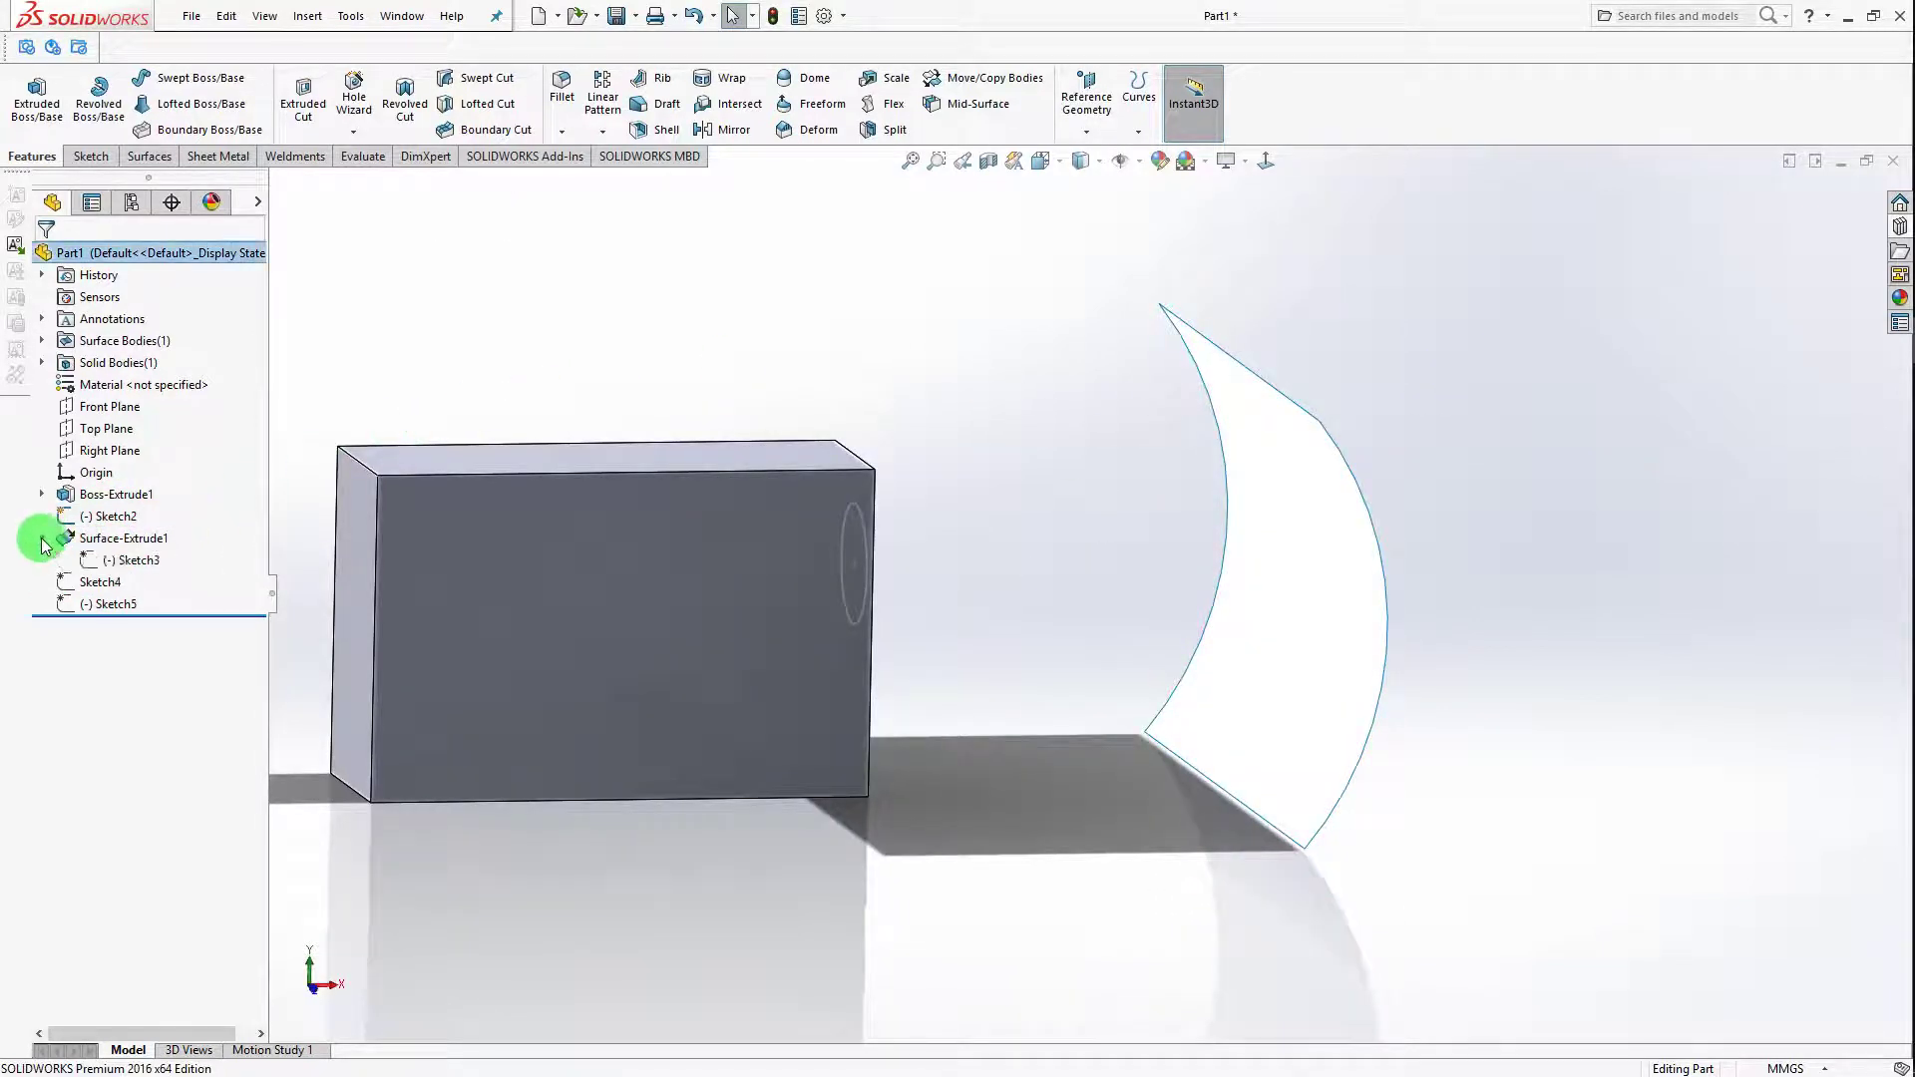
left_click(130, 560)
right_click(130, 560)
left_click(179, 506)
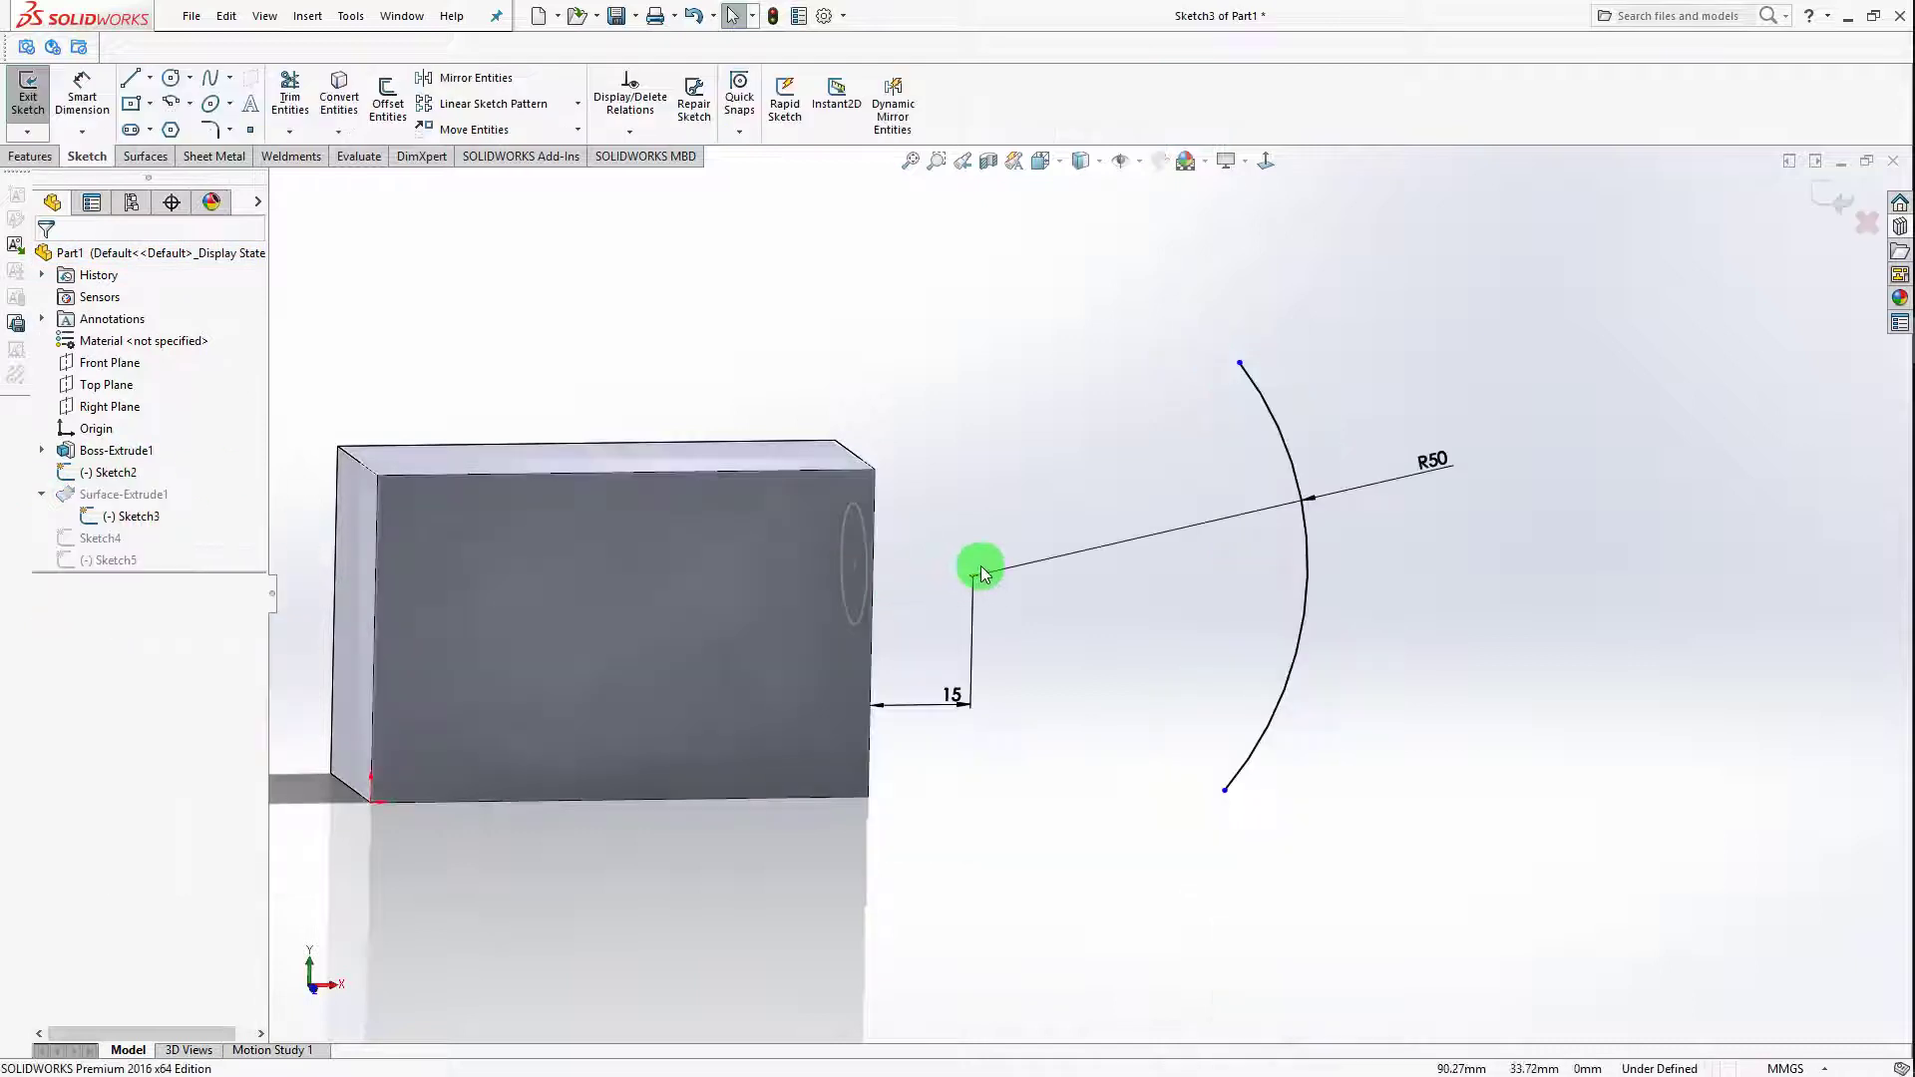
mouse_move(979, 560)
middle_mouse_down()
mouse_move(910, 538)
mouse_move(932, 555)
mouse_move(865, 576)
middle_mouse_up()
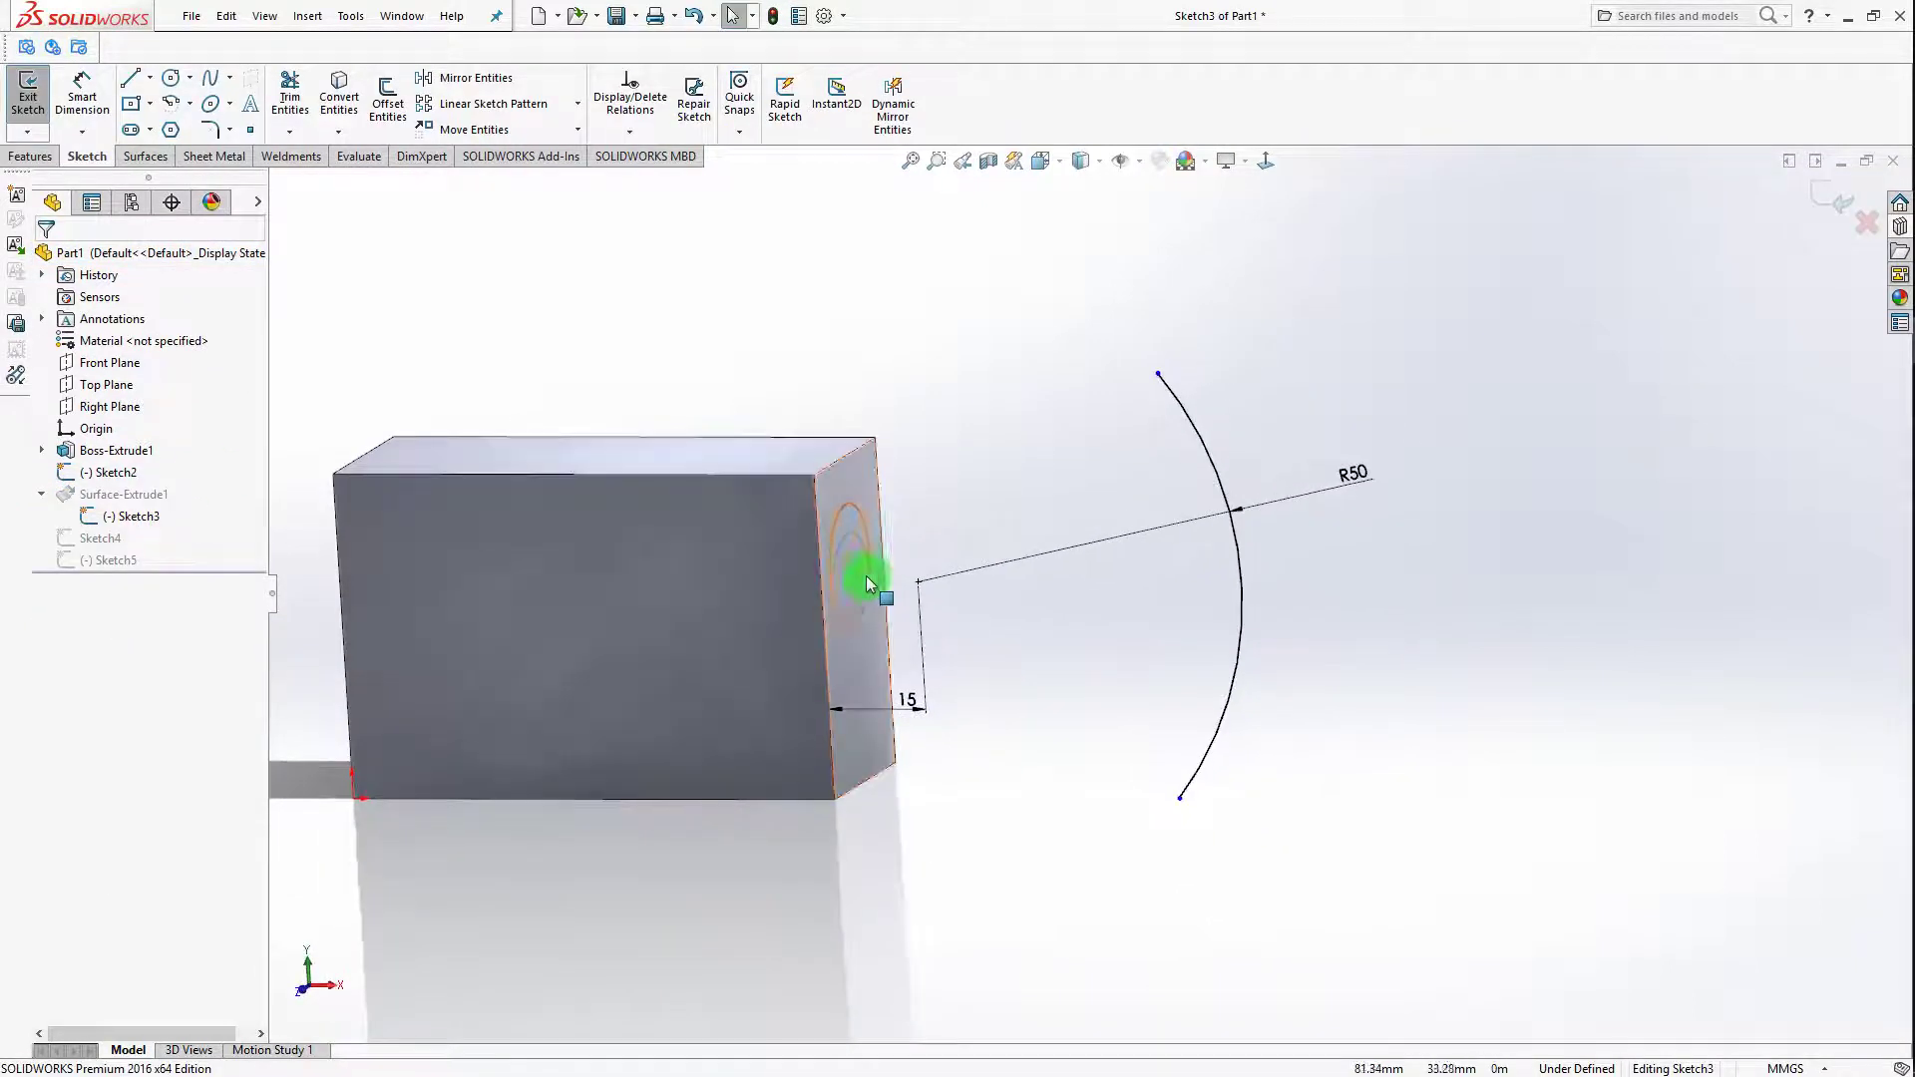
left_click(906, 704)
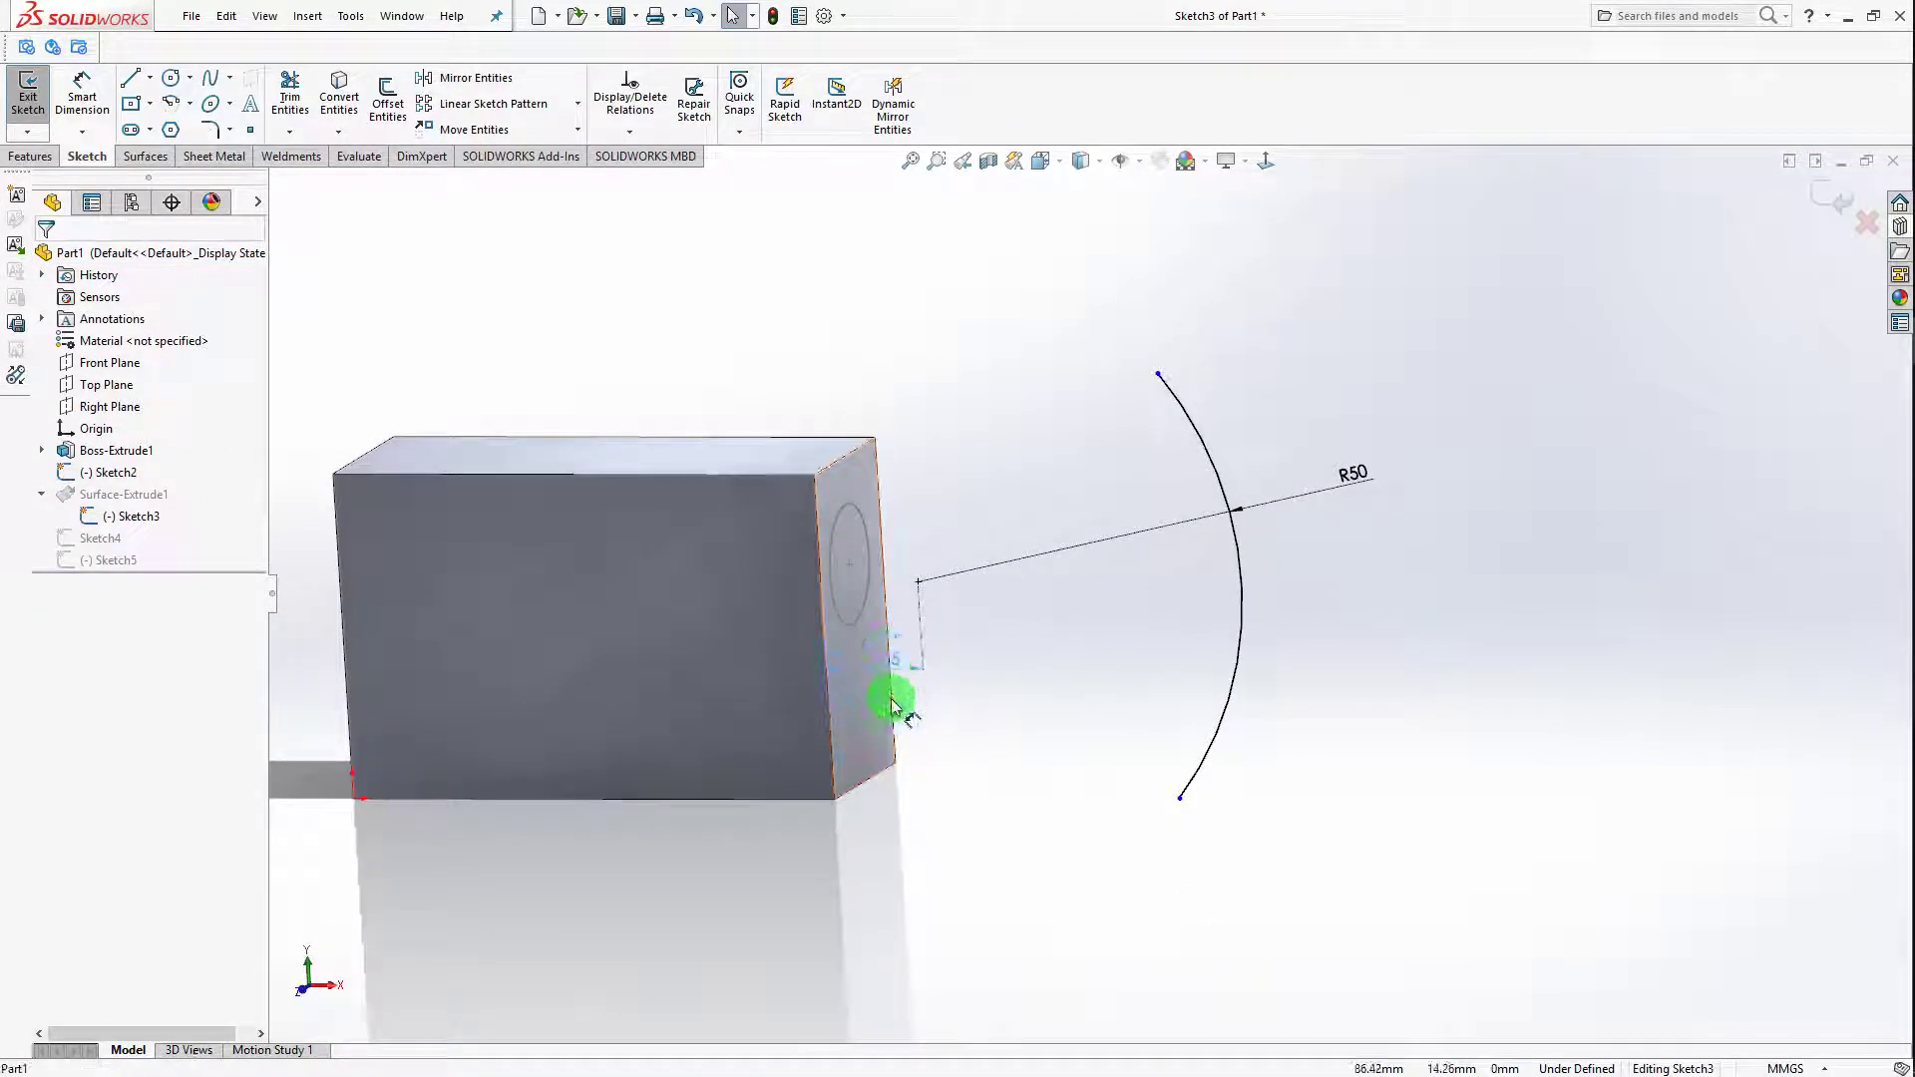
middle_click_drag(1145, 598, 1332, 528)
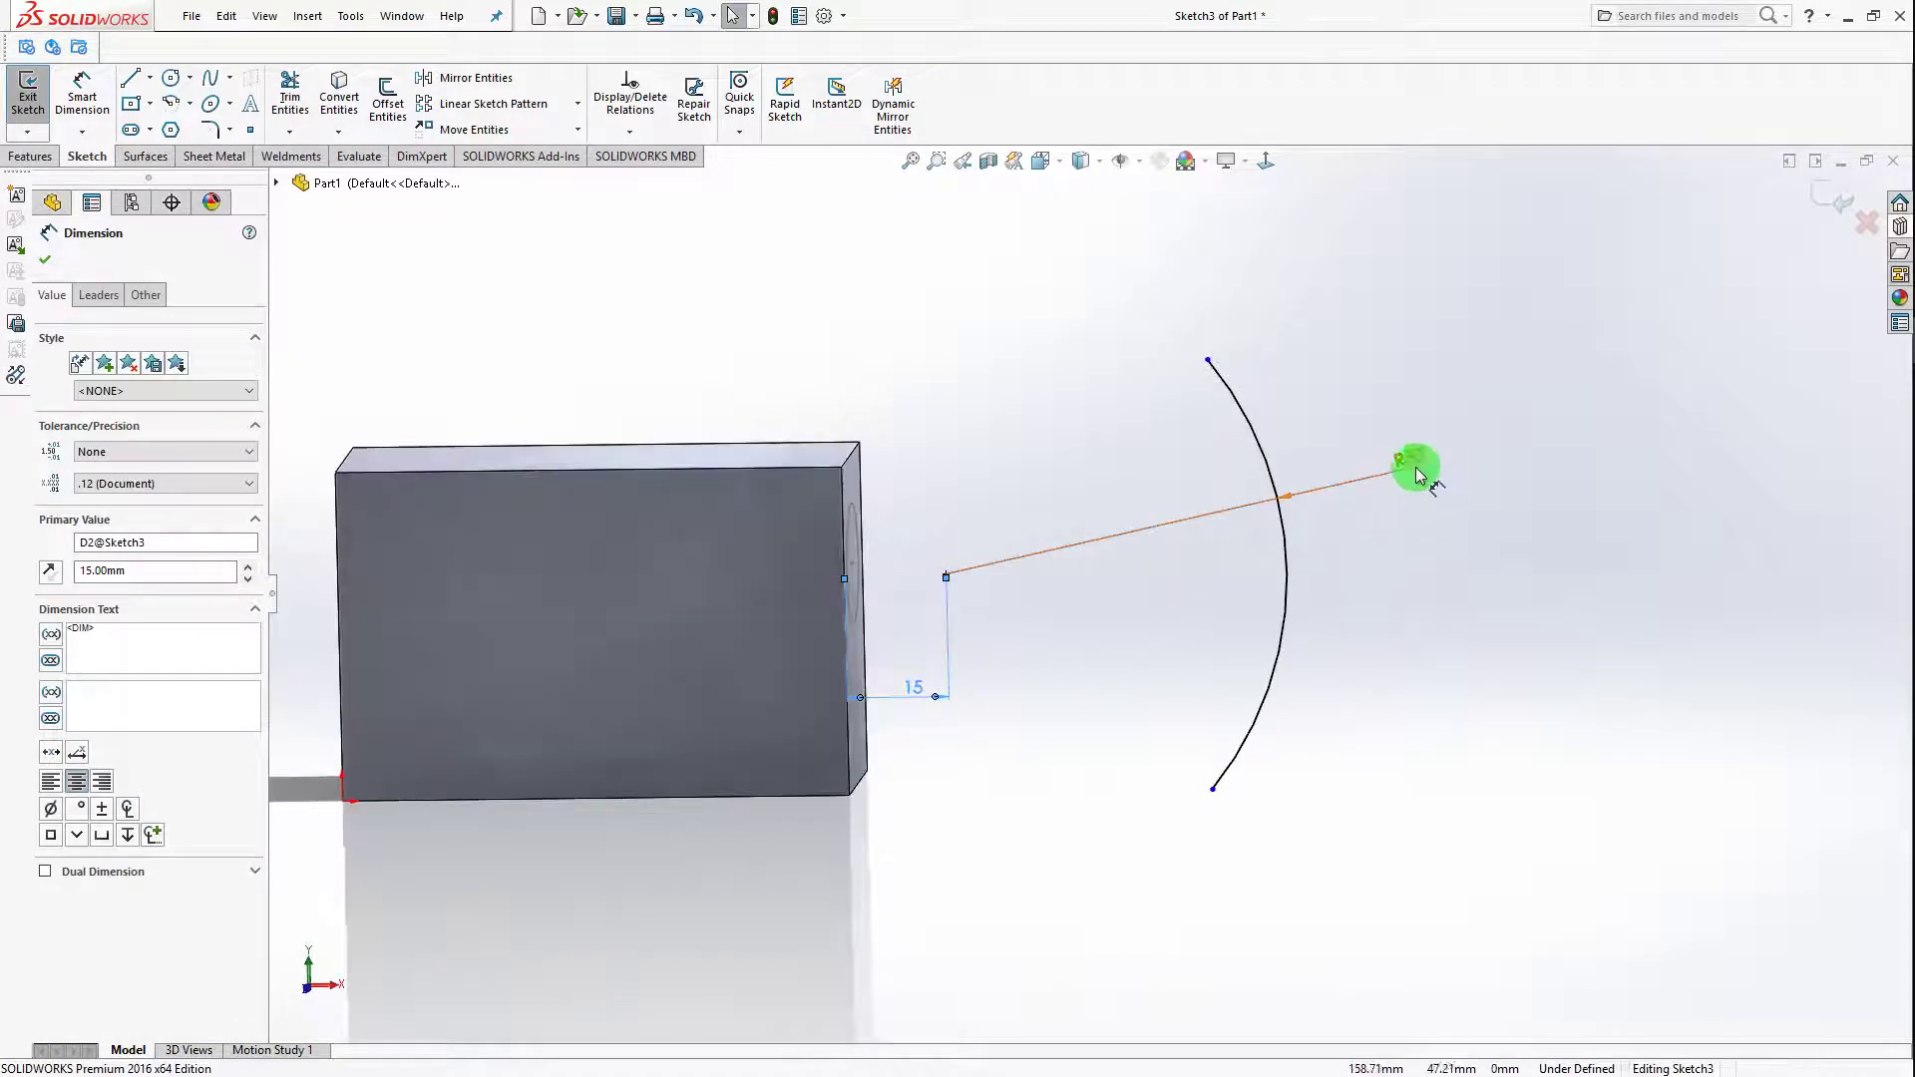
left_click_drag(1412, 463, 1410, 498)
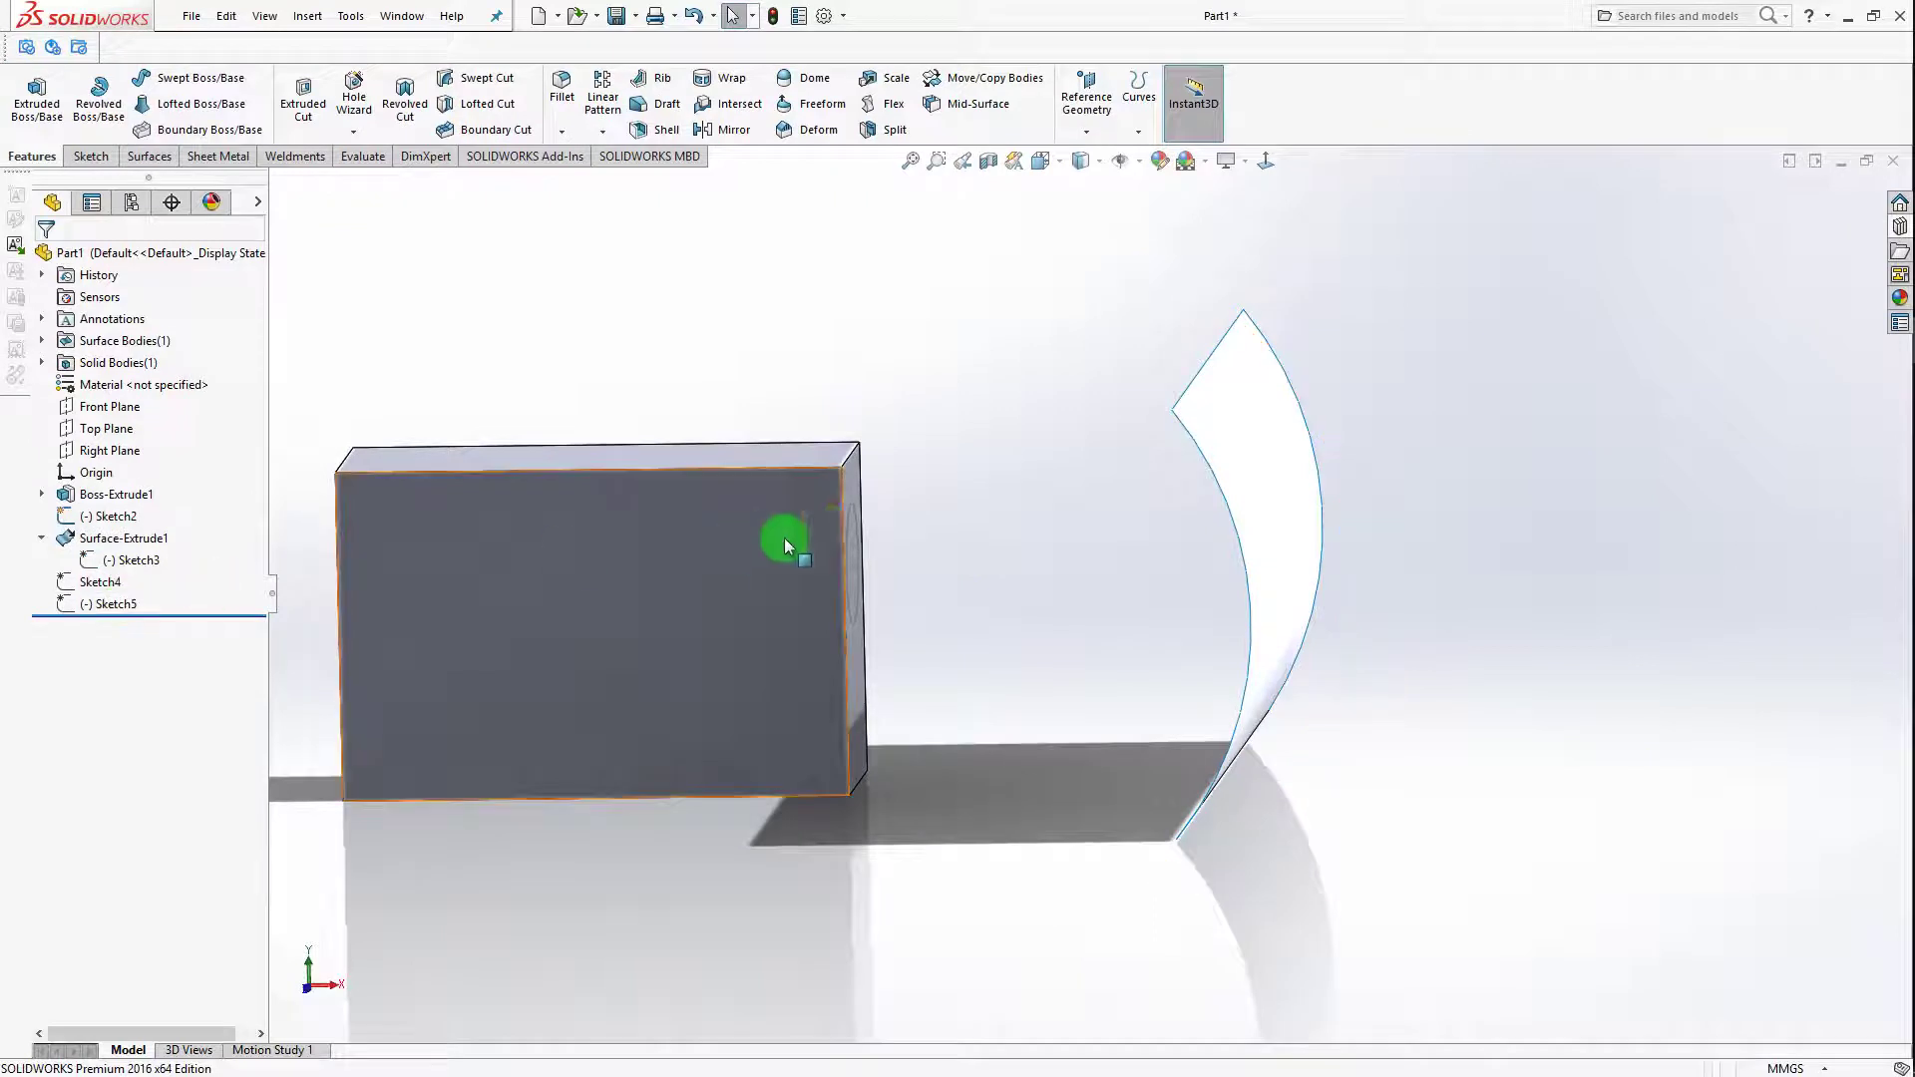
Step: Start a new boss extrusion of the Sketch2 circle, Offset From Surface with reversed offset
middle_click_drag(784, 537, 865, 524)
left_click(857, 517)
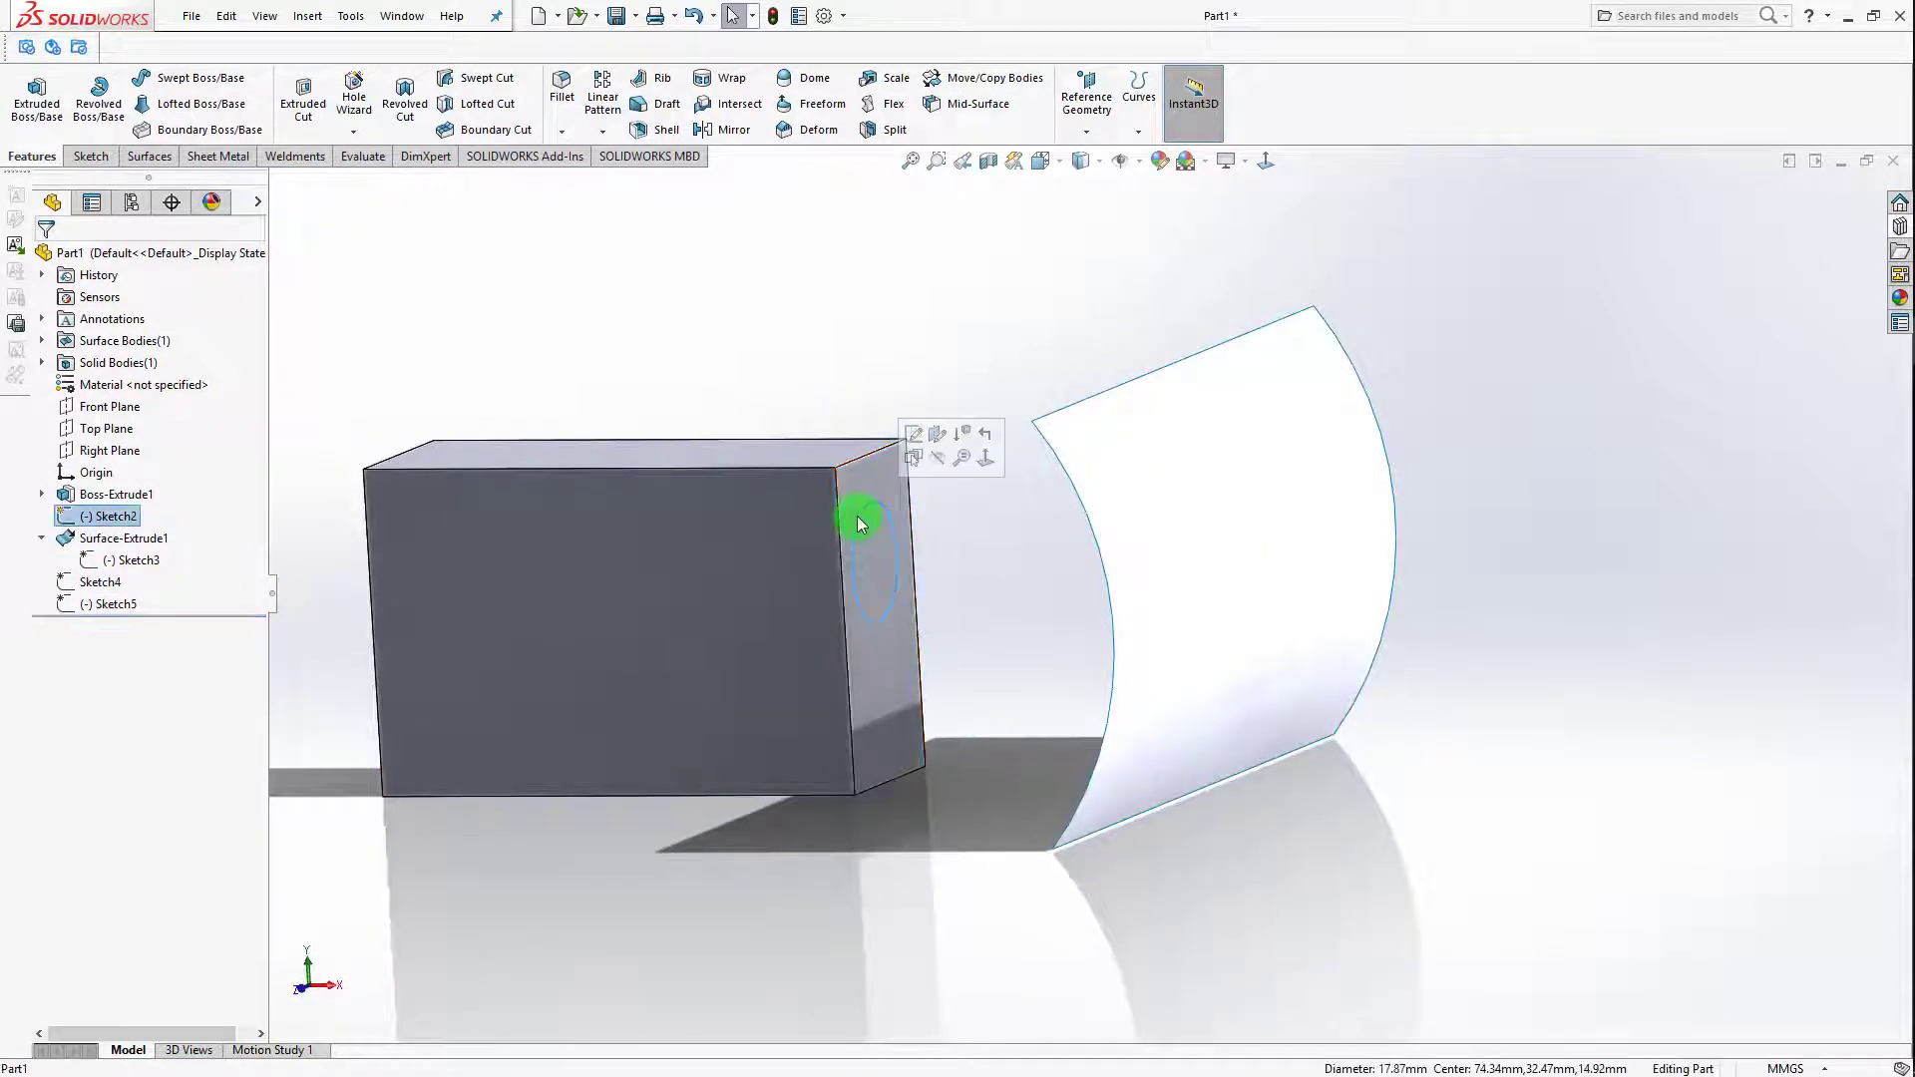
left_click(37, 96)
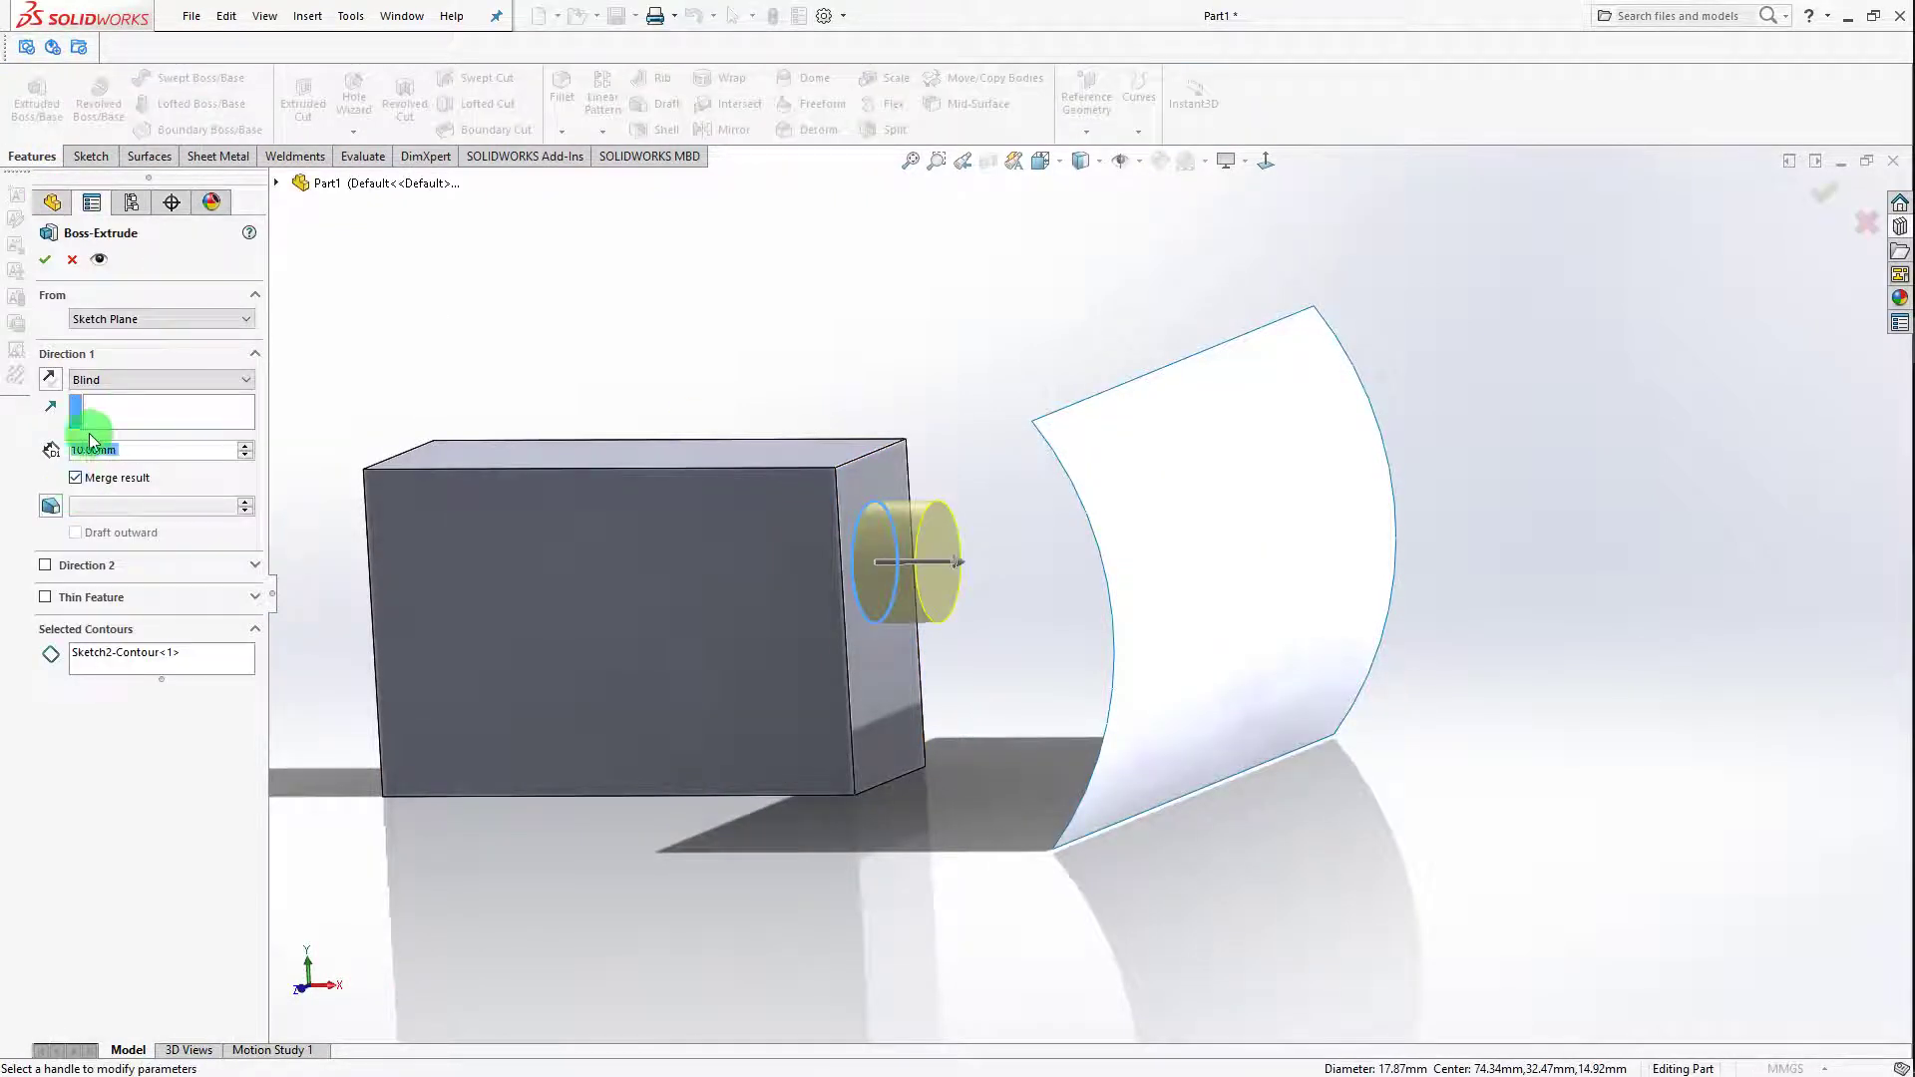
left_click(100, 379)
left_click(125, 445)
left_click(77, 513)
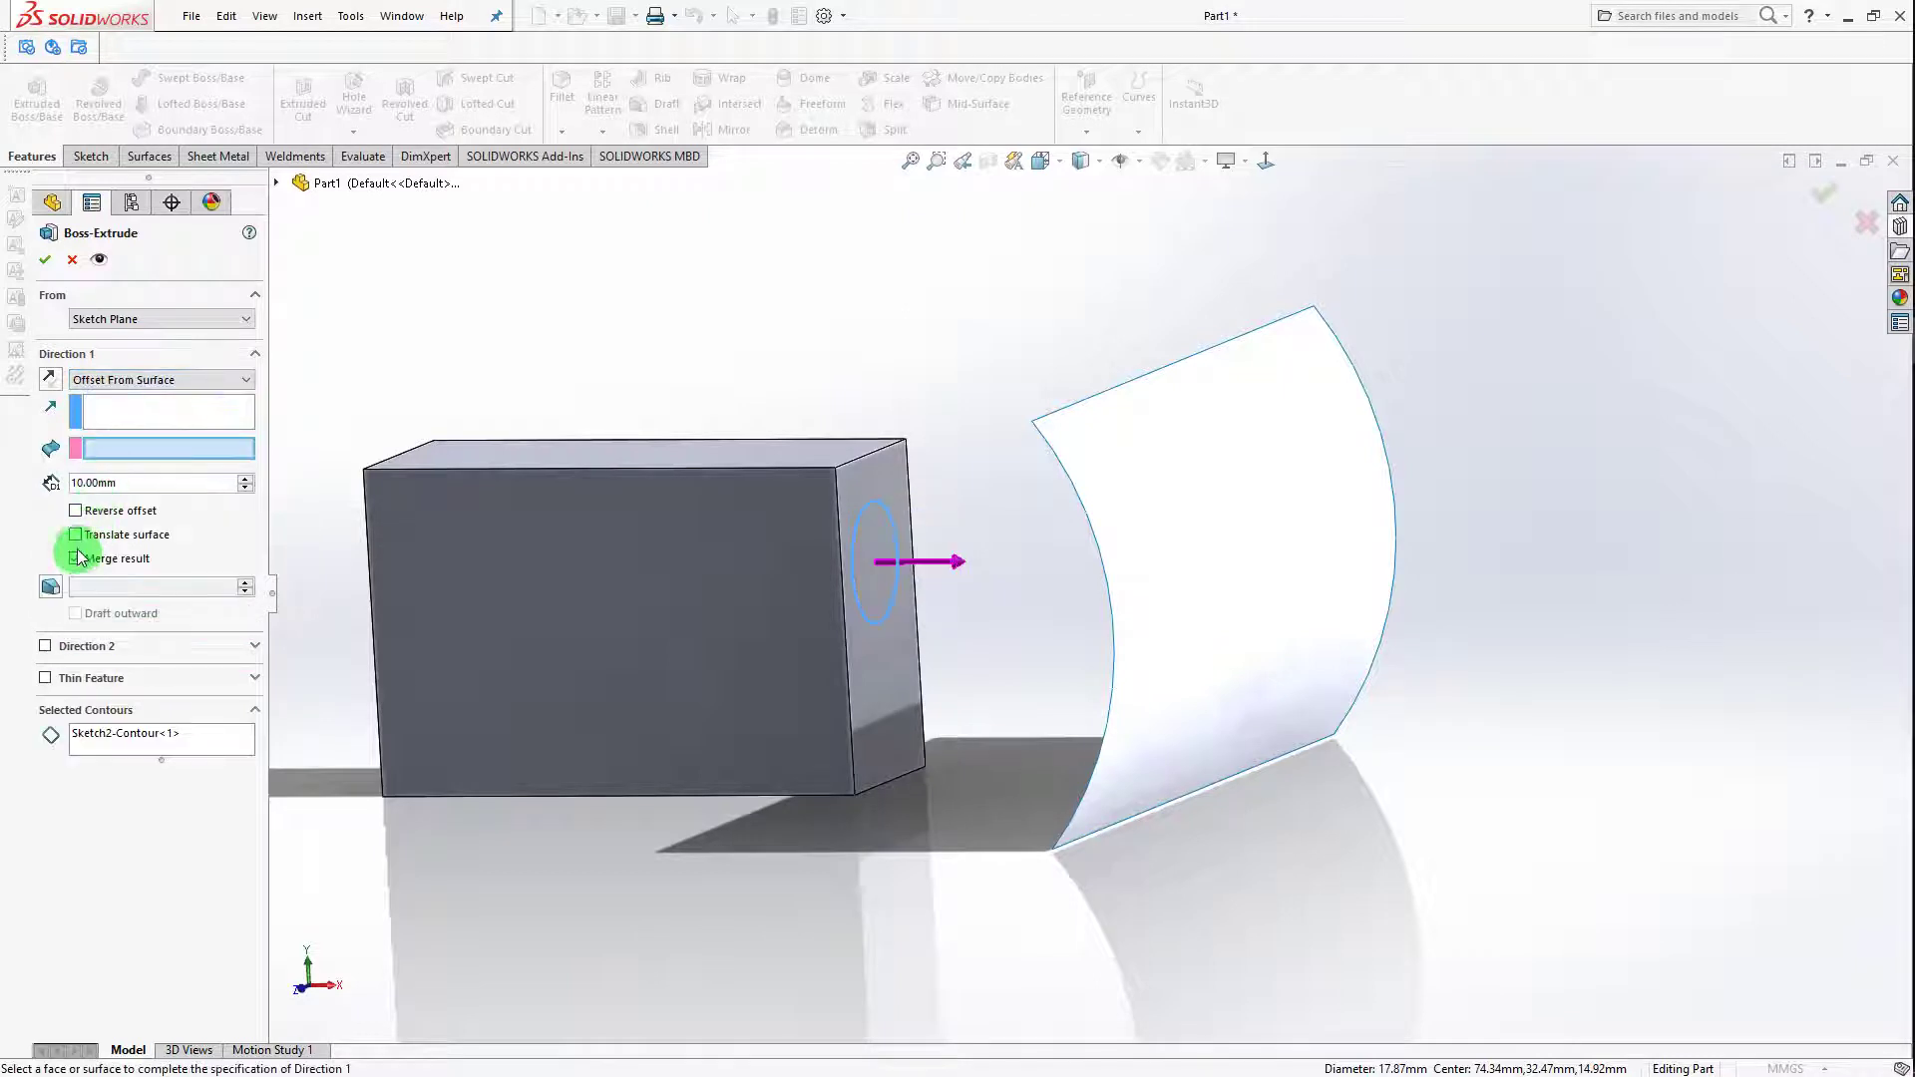
middle_click_drag(526, 404, 384, 483)
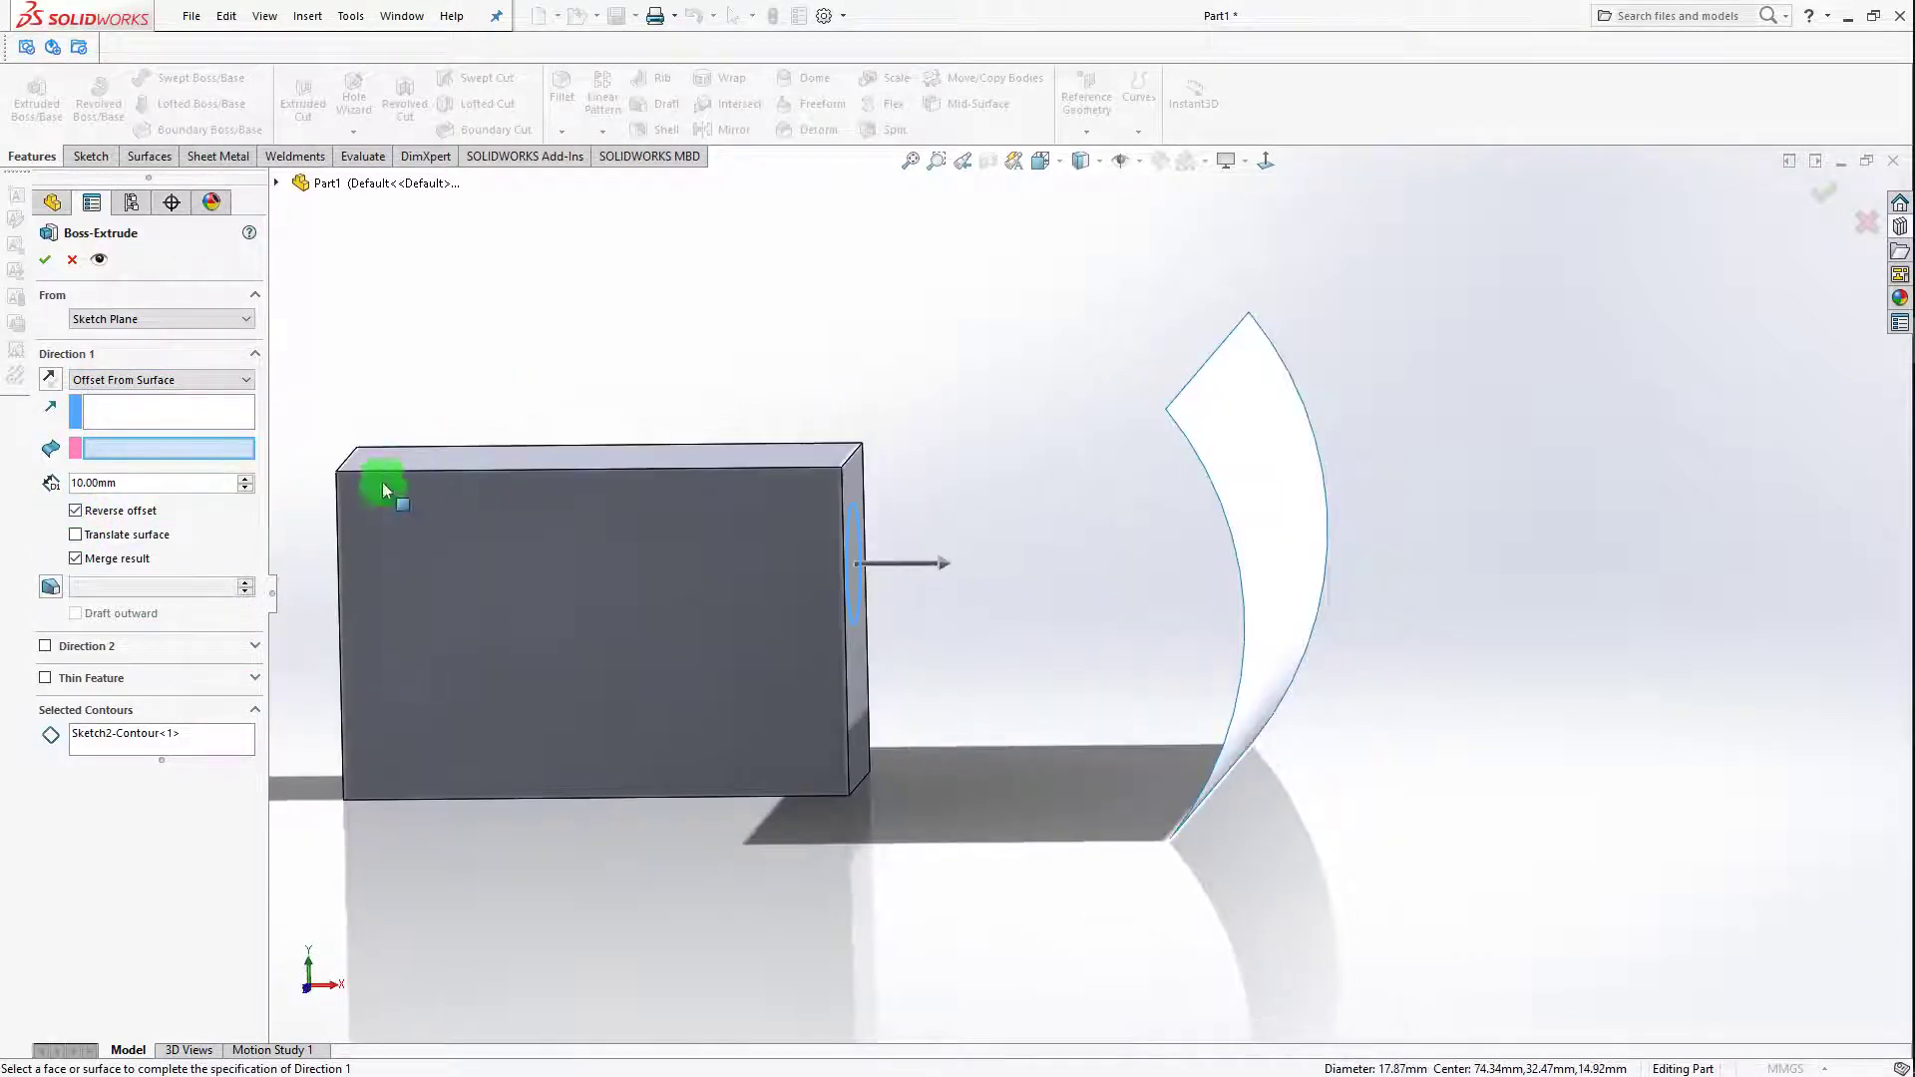
Step: Replace the selected contours with the circle region and use Surface-Extrude1 as the 10 mm offset reference
left_click(171, 735)
right_click(190, 741)
left_click(176, 729)
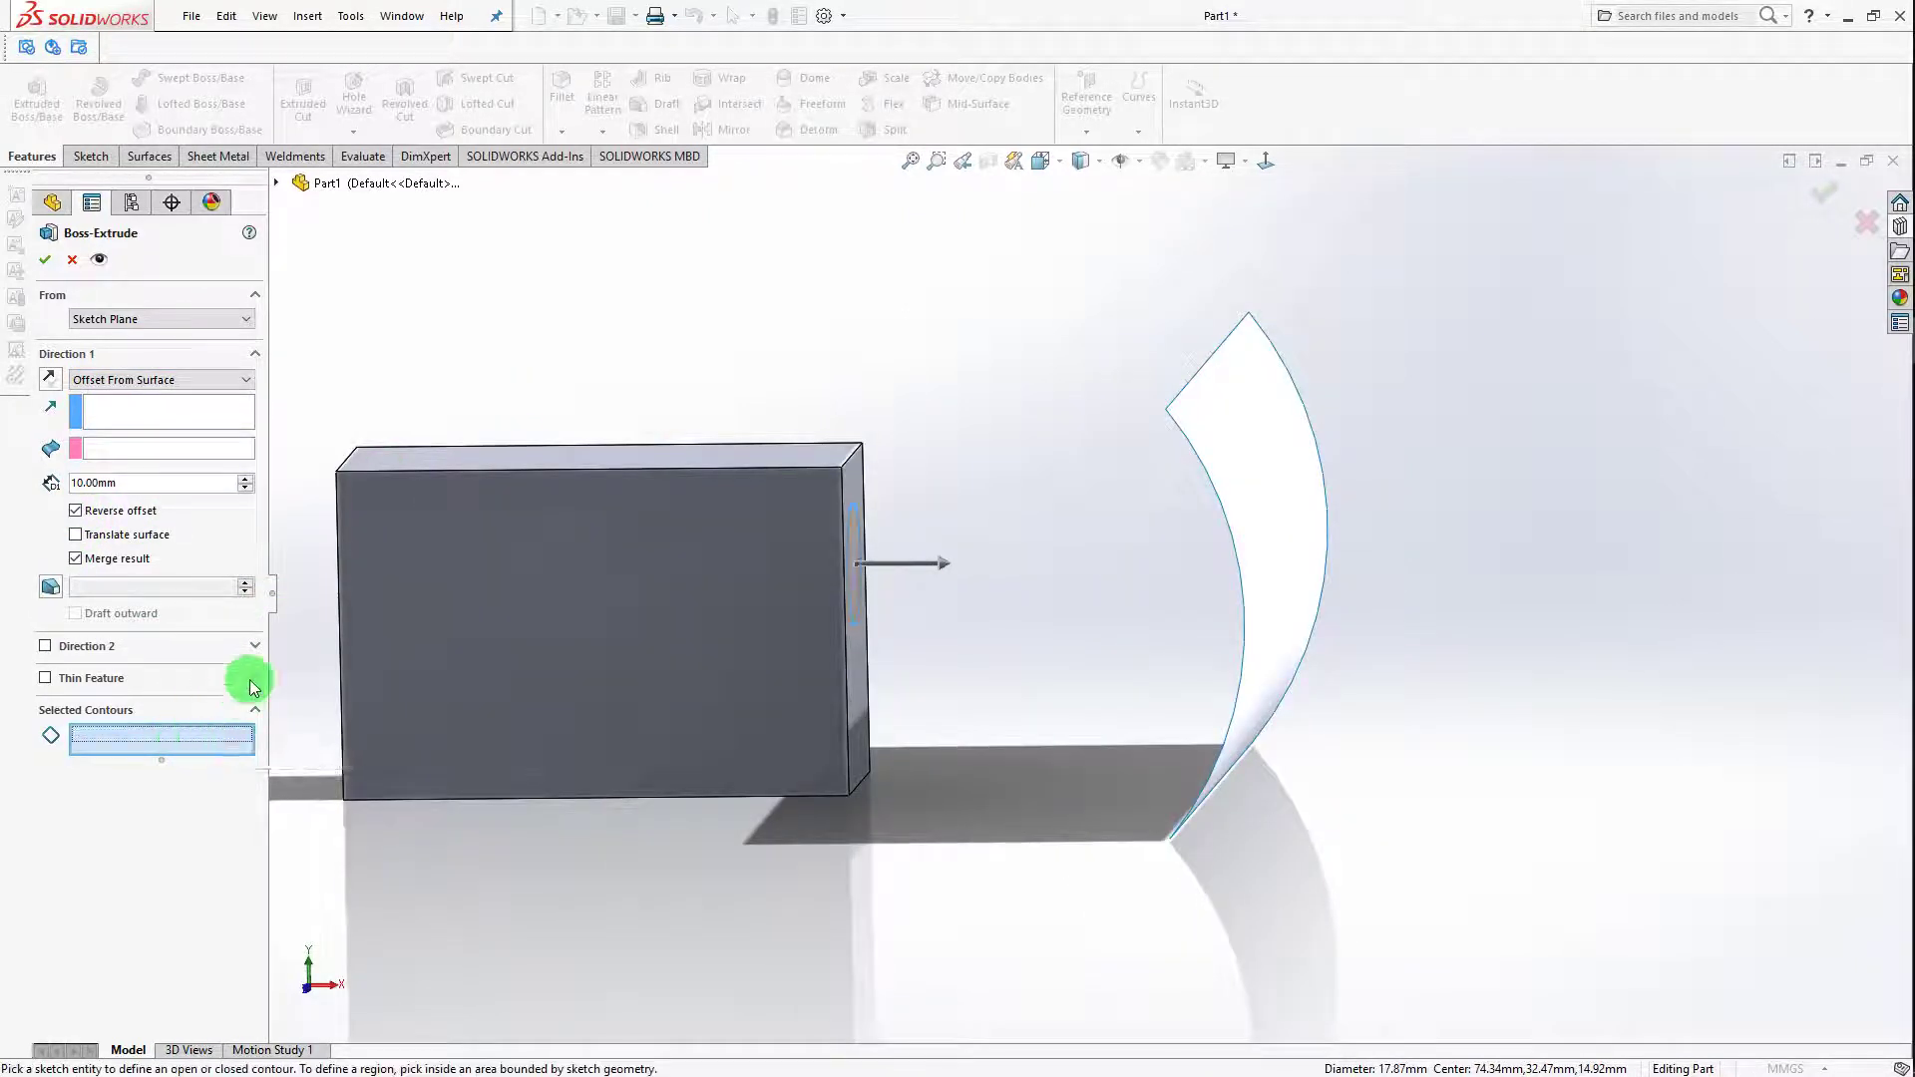
mouse_move(248, 675)
middle_mouse_down()
mouse_move(269, 598)
mouse_move(882, 588)
middle_mouse_up()
left_click(884, 591)
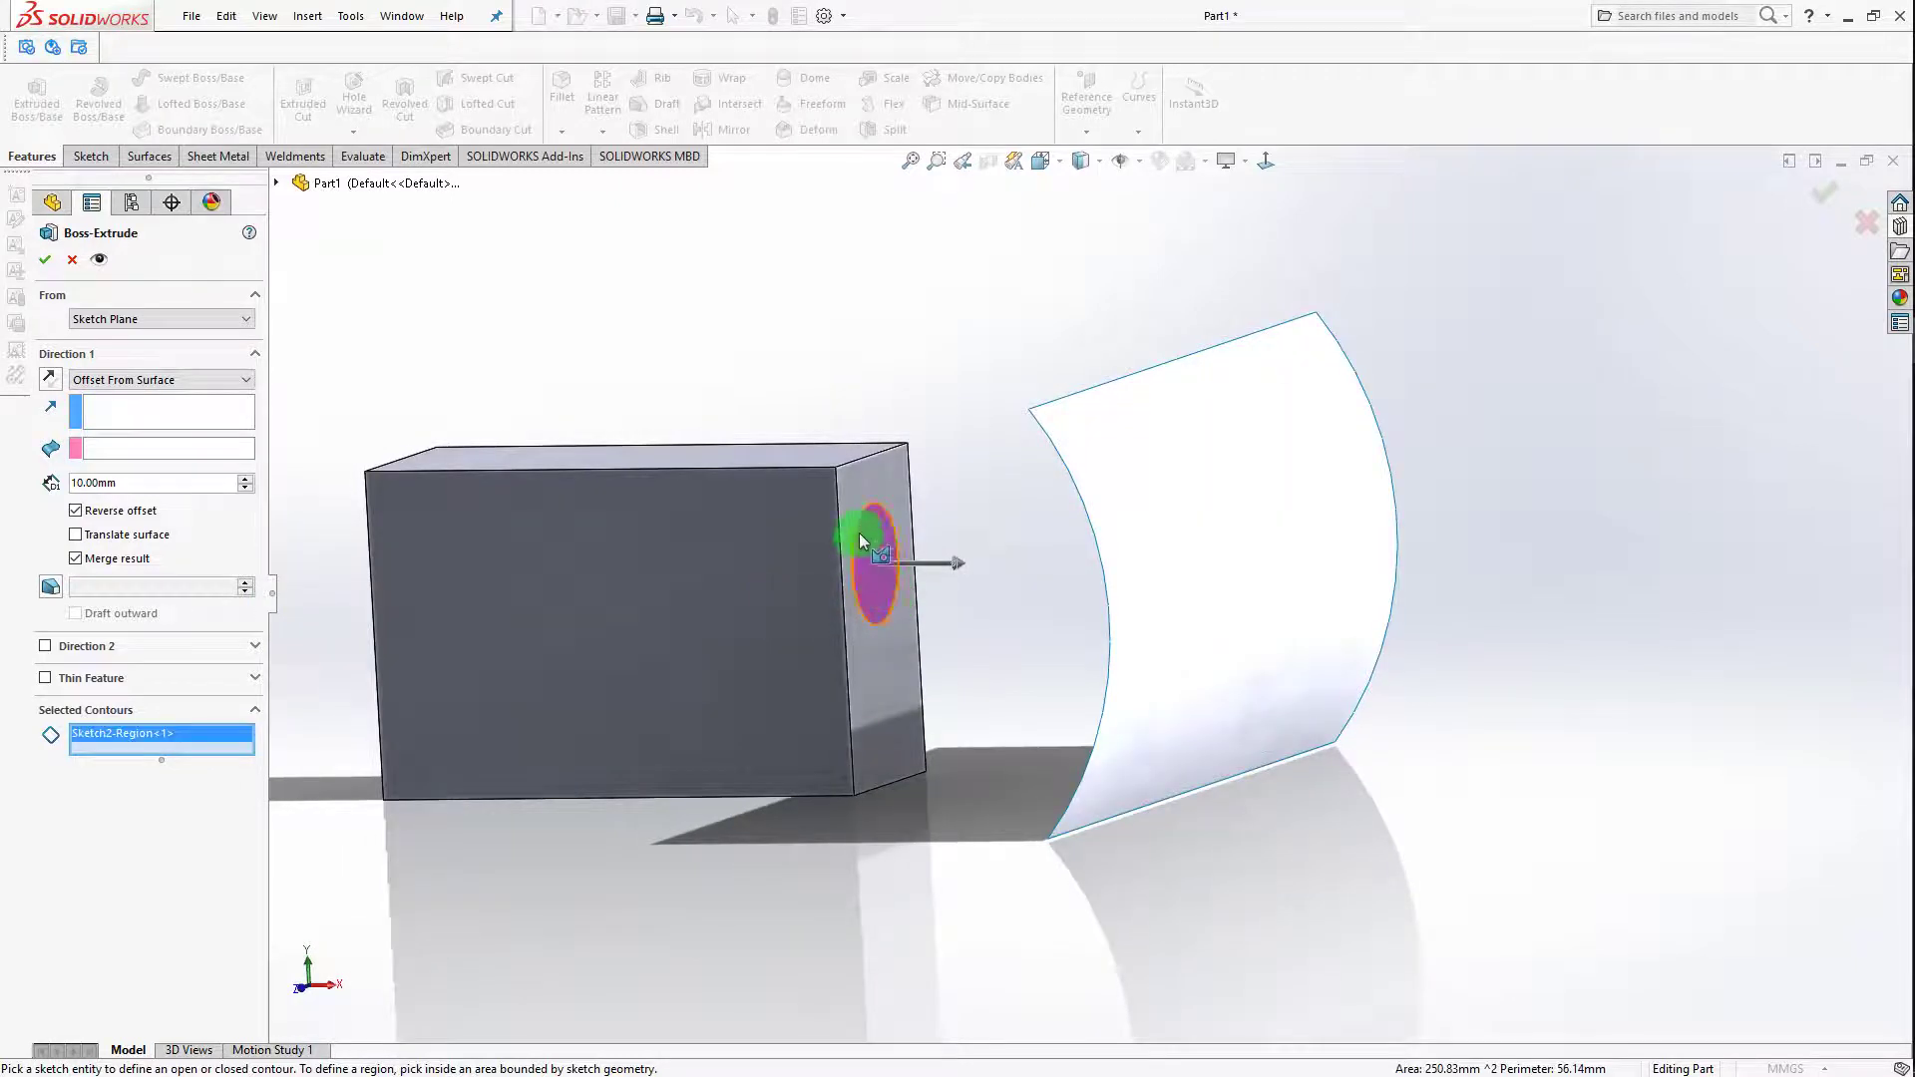
scroll(858, 533, "up", 3)
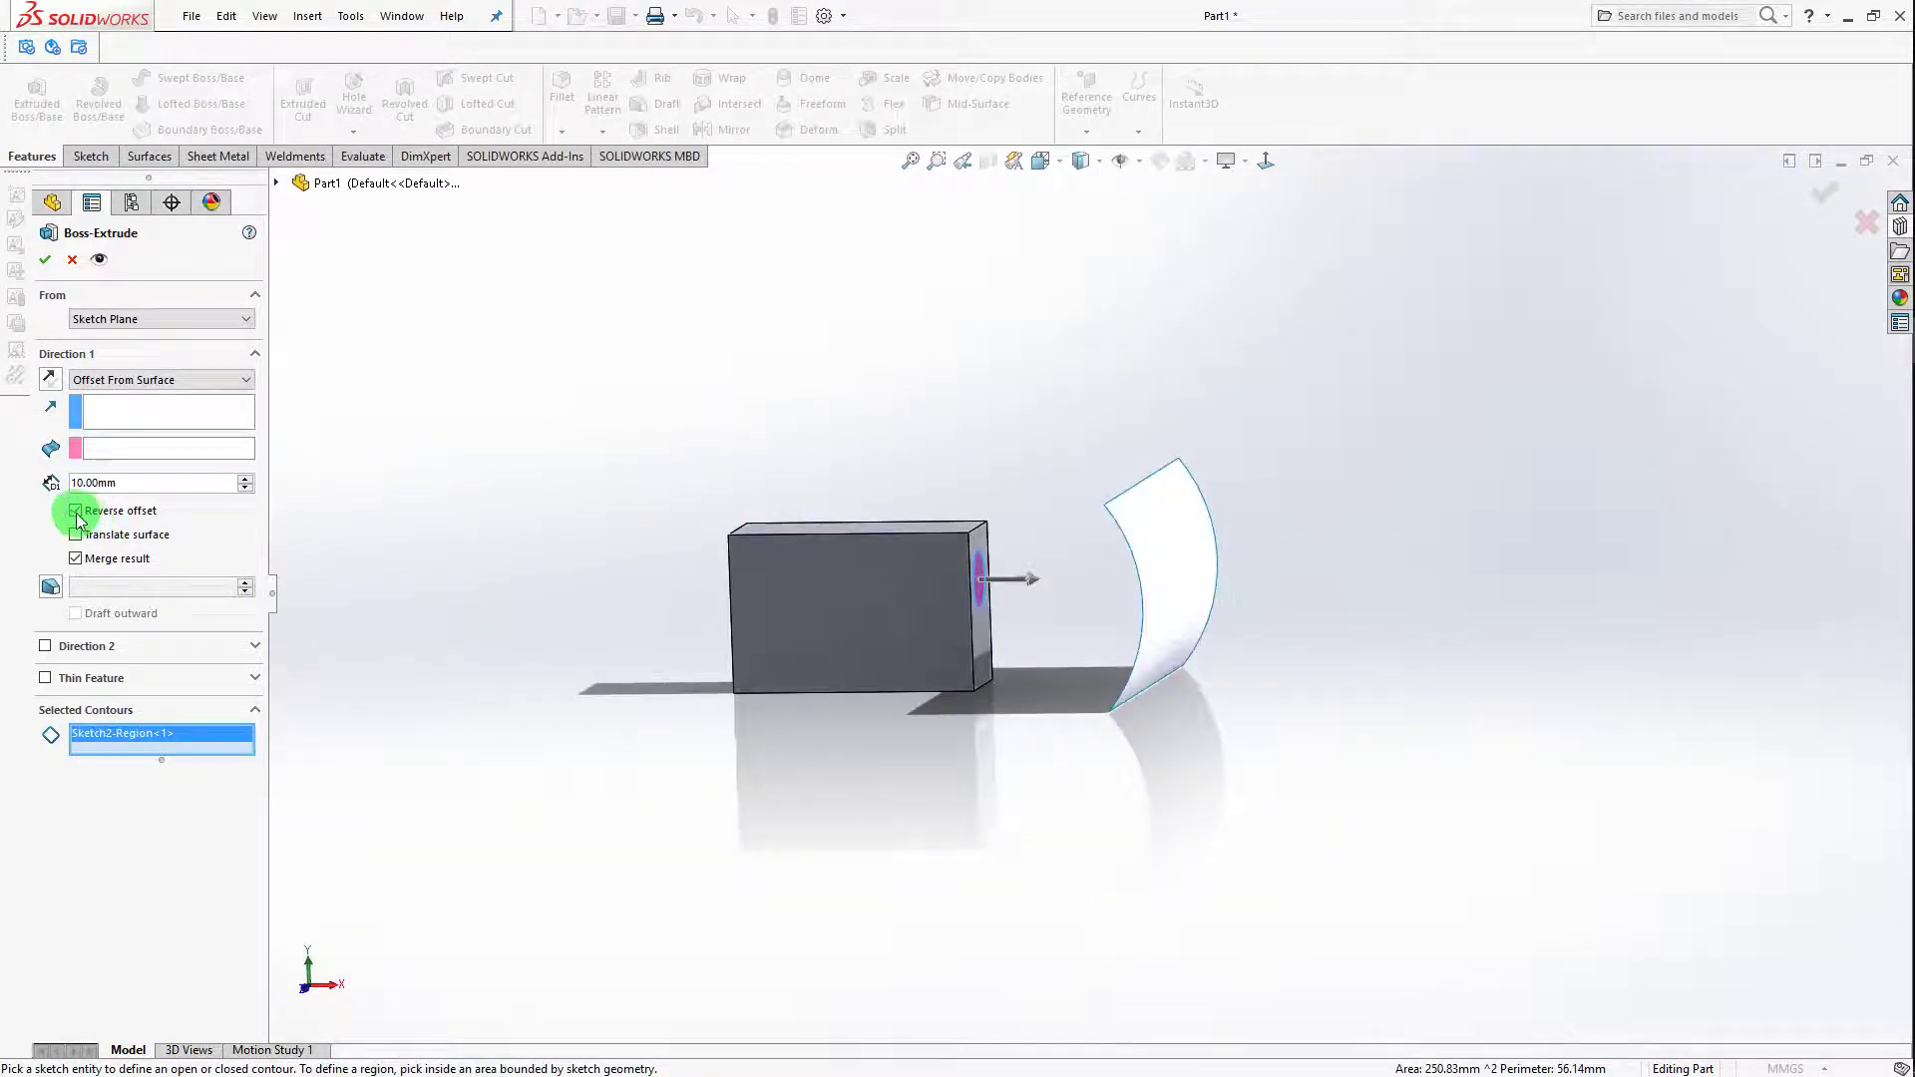
left_click(161, 449)
left_click(1195, 617)
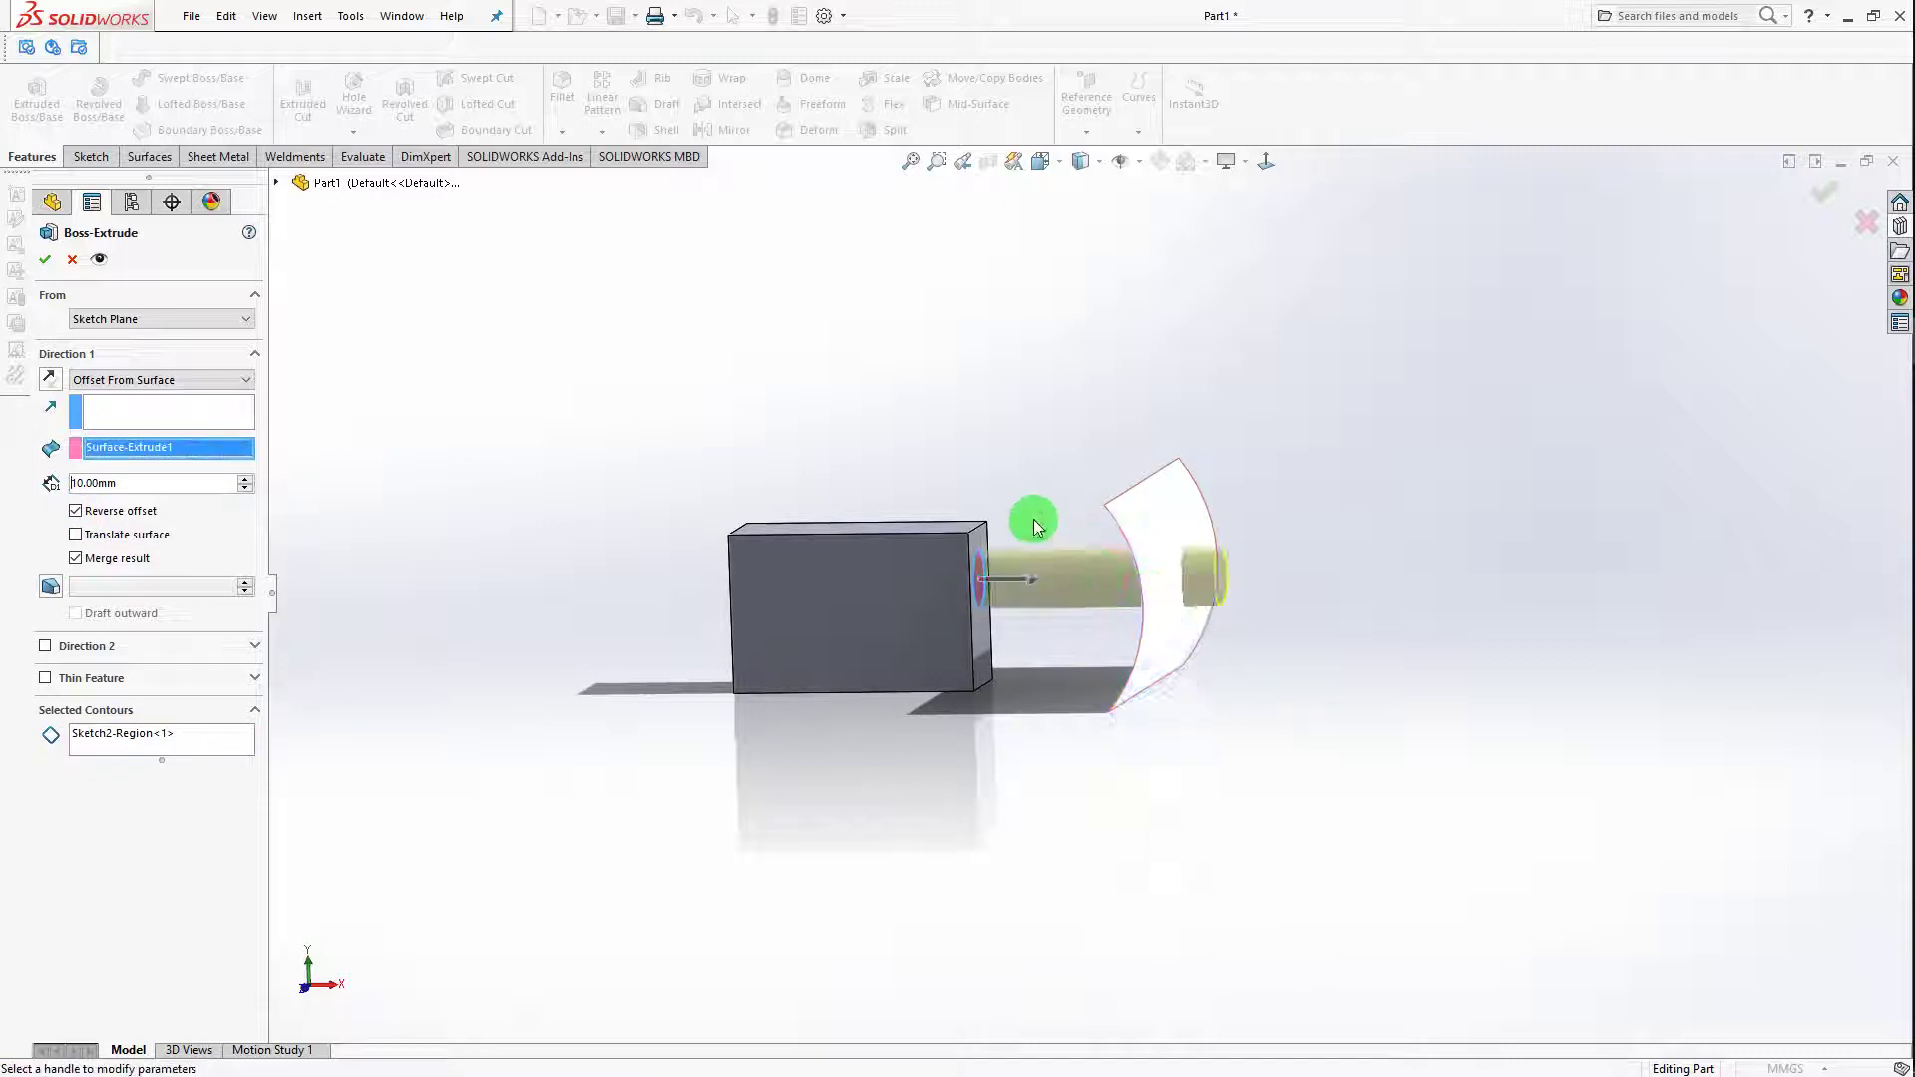
middle_click_drag(1034, 522, 633, 581)
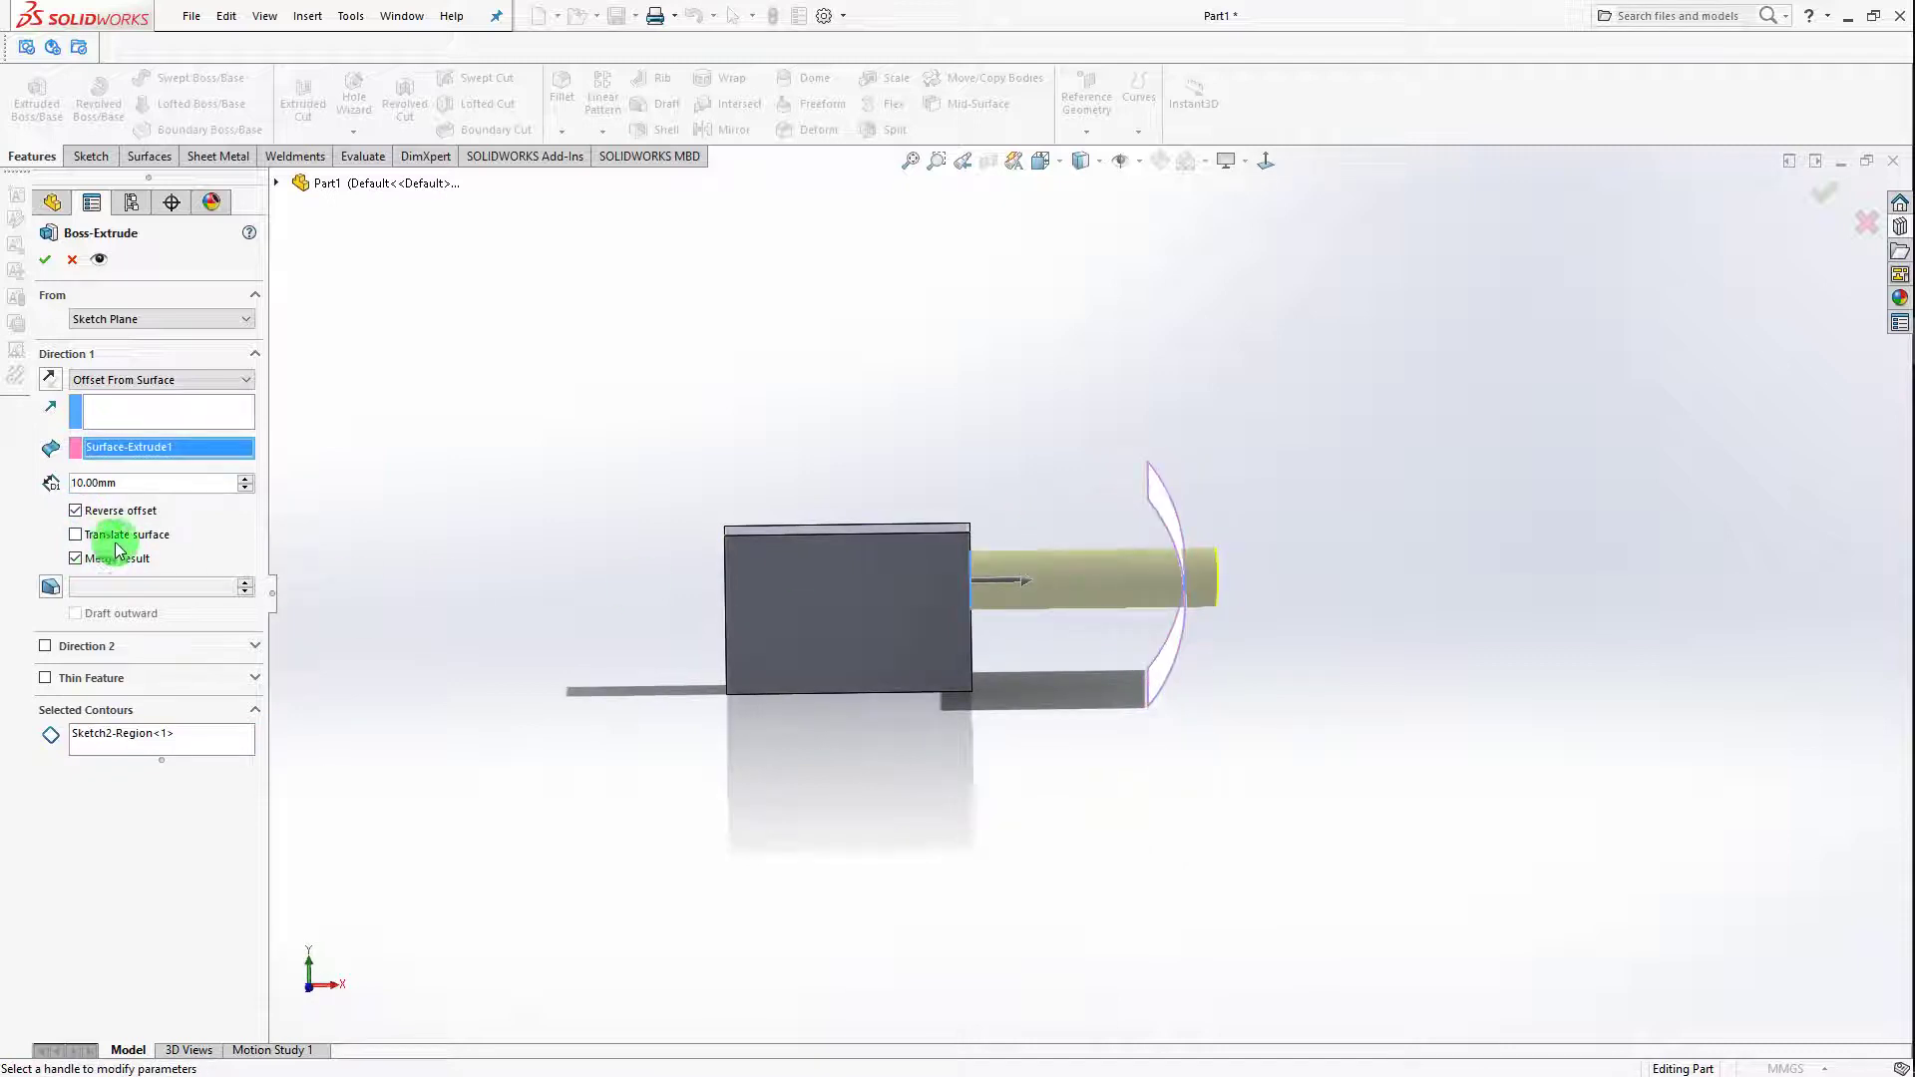
middle_click_drag(1233, 624, 1083, 537)
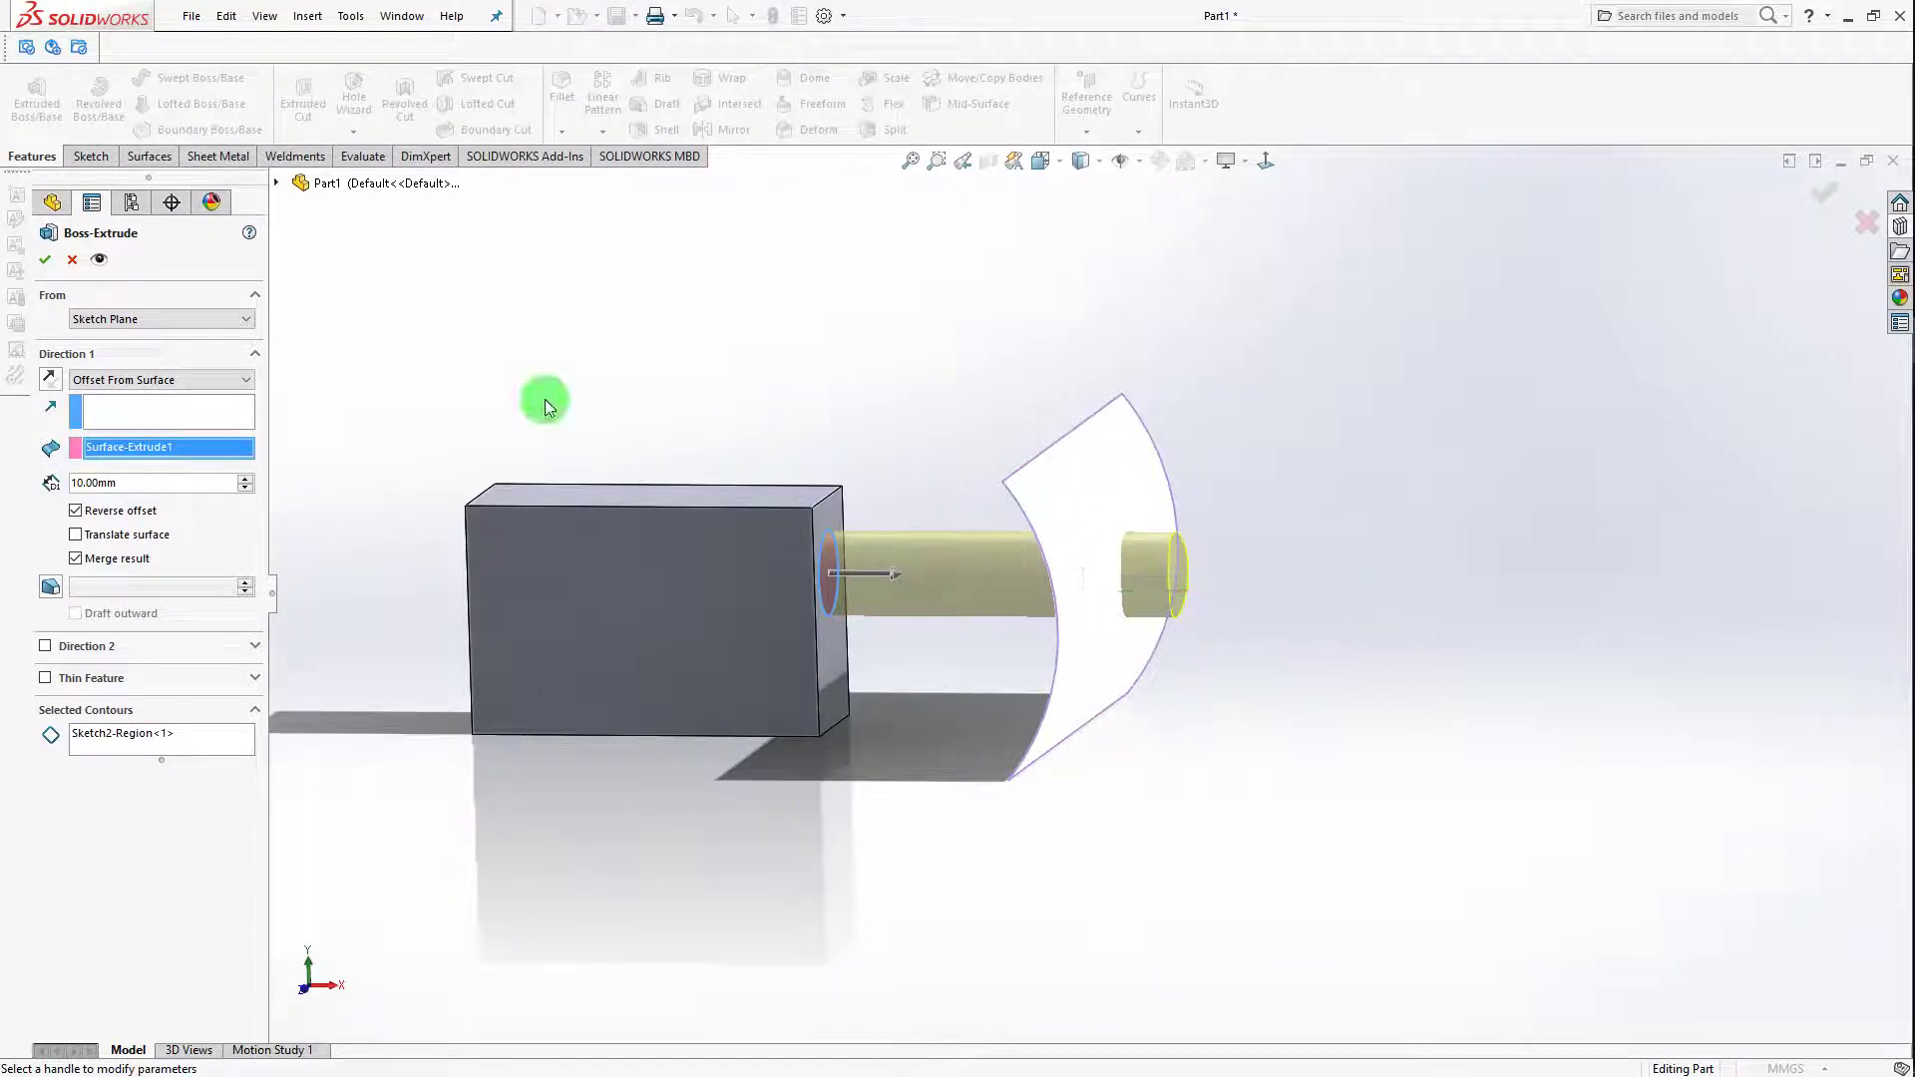
Step: Confirm Boss-Extrude3, then open Sketch4 to check the 10 mm offset arc and exit
left_click(50, 255)
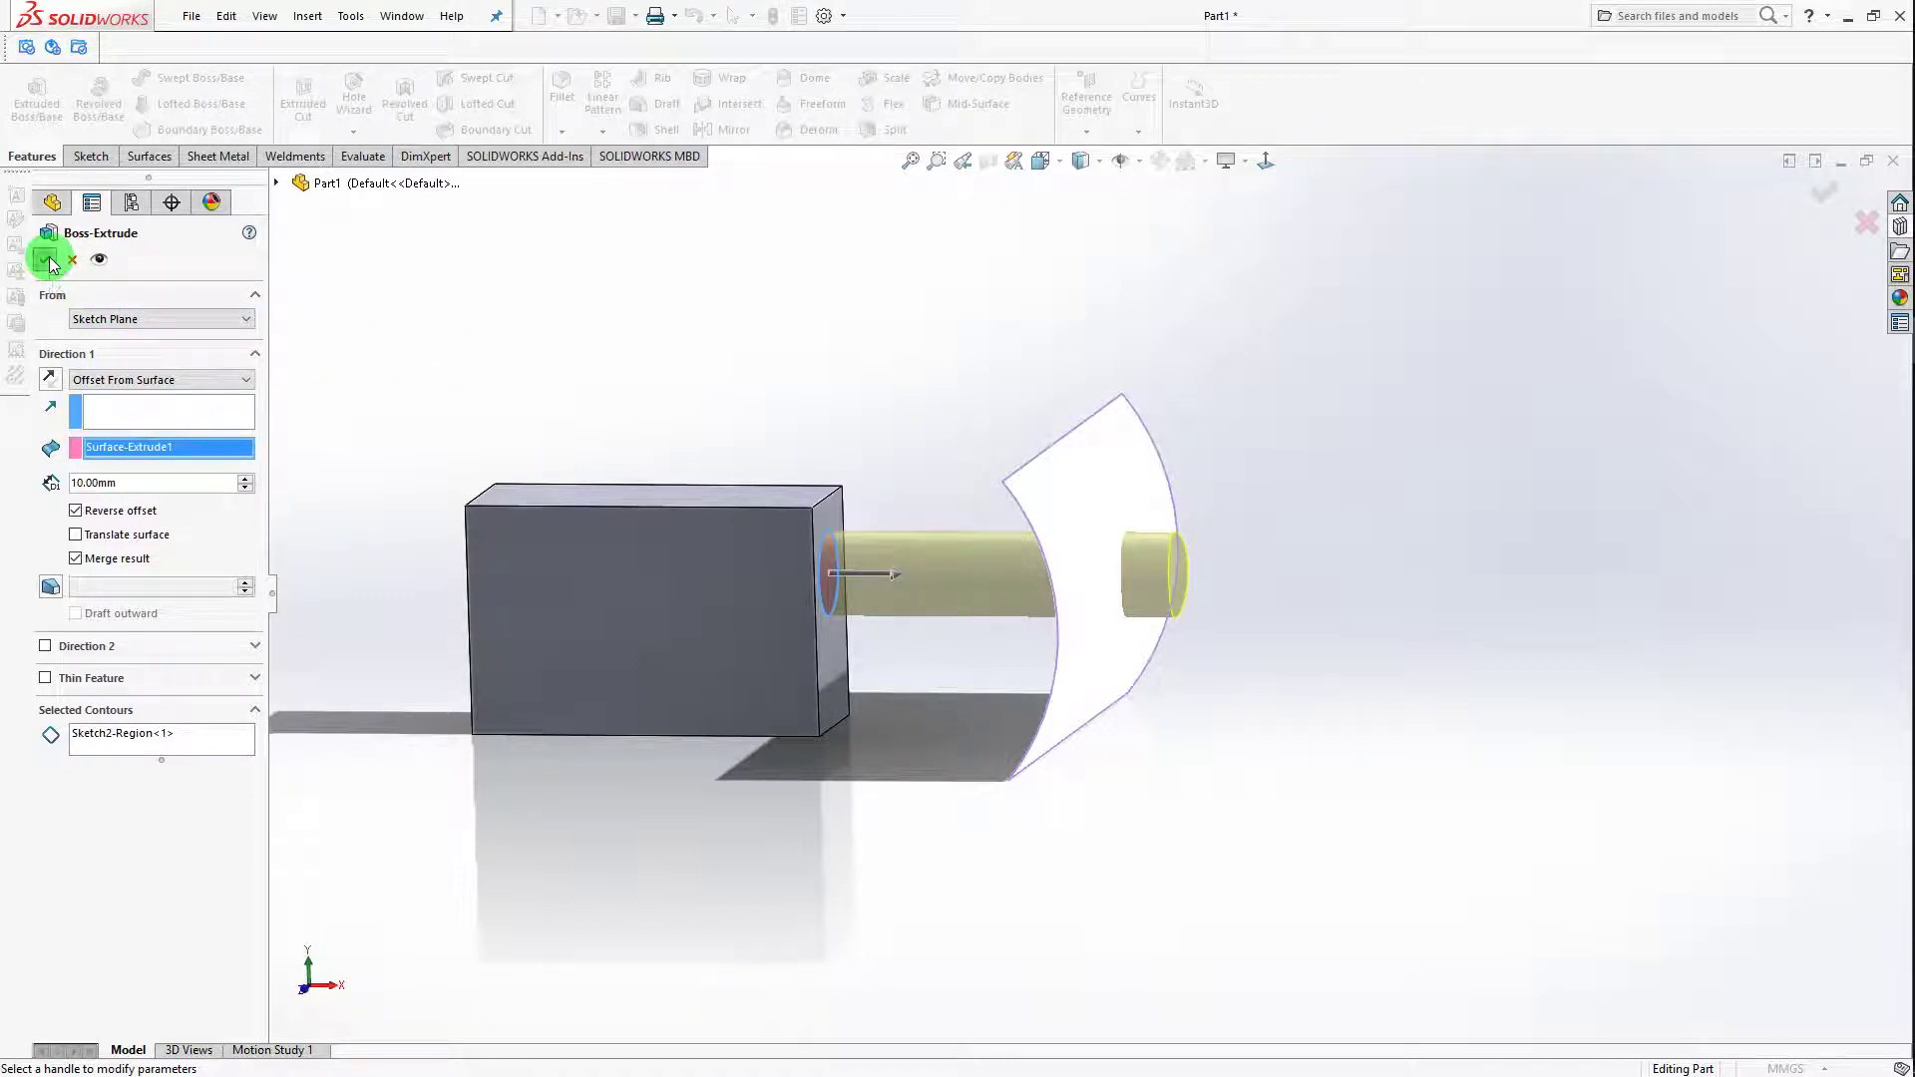
middle_click_drag(945, 406, 897, 419)
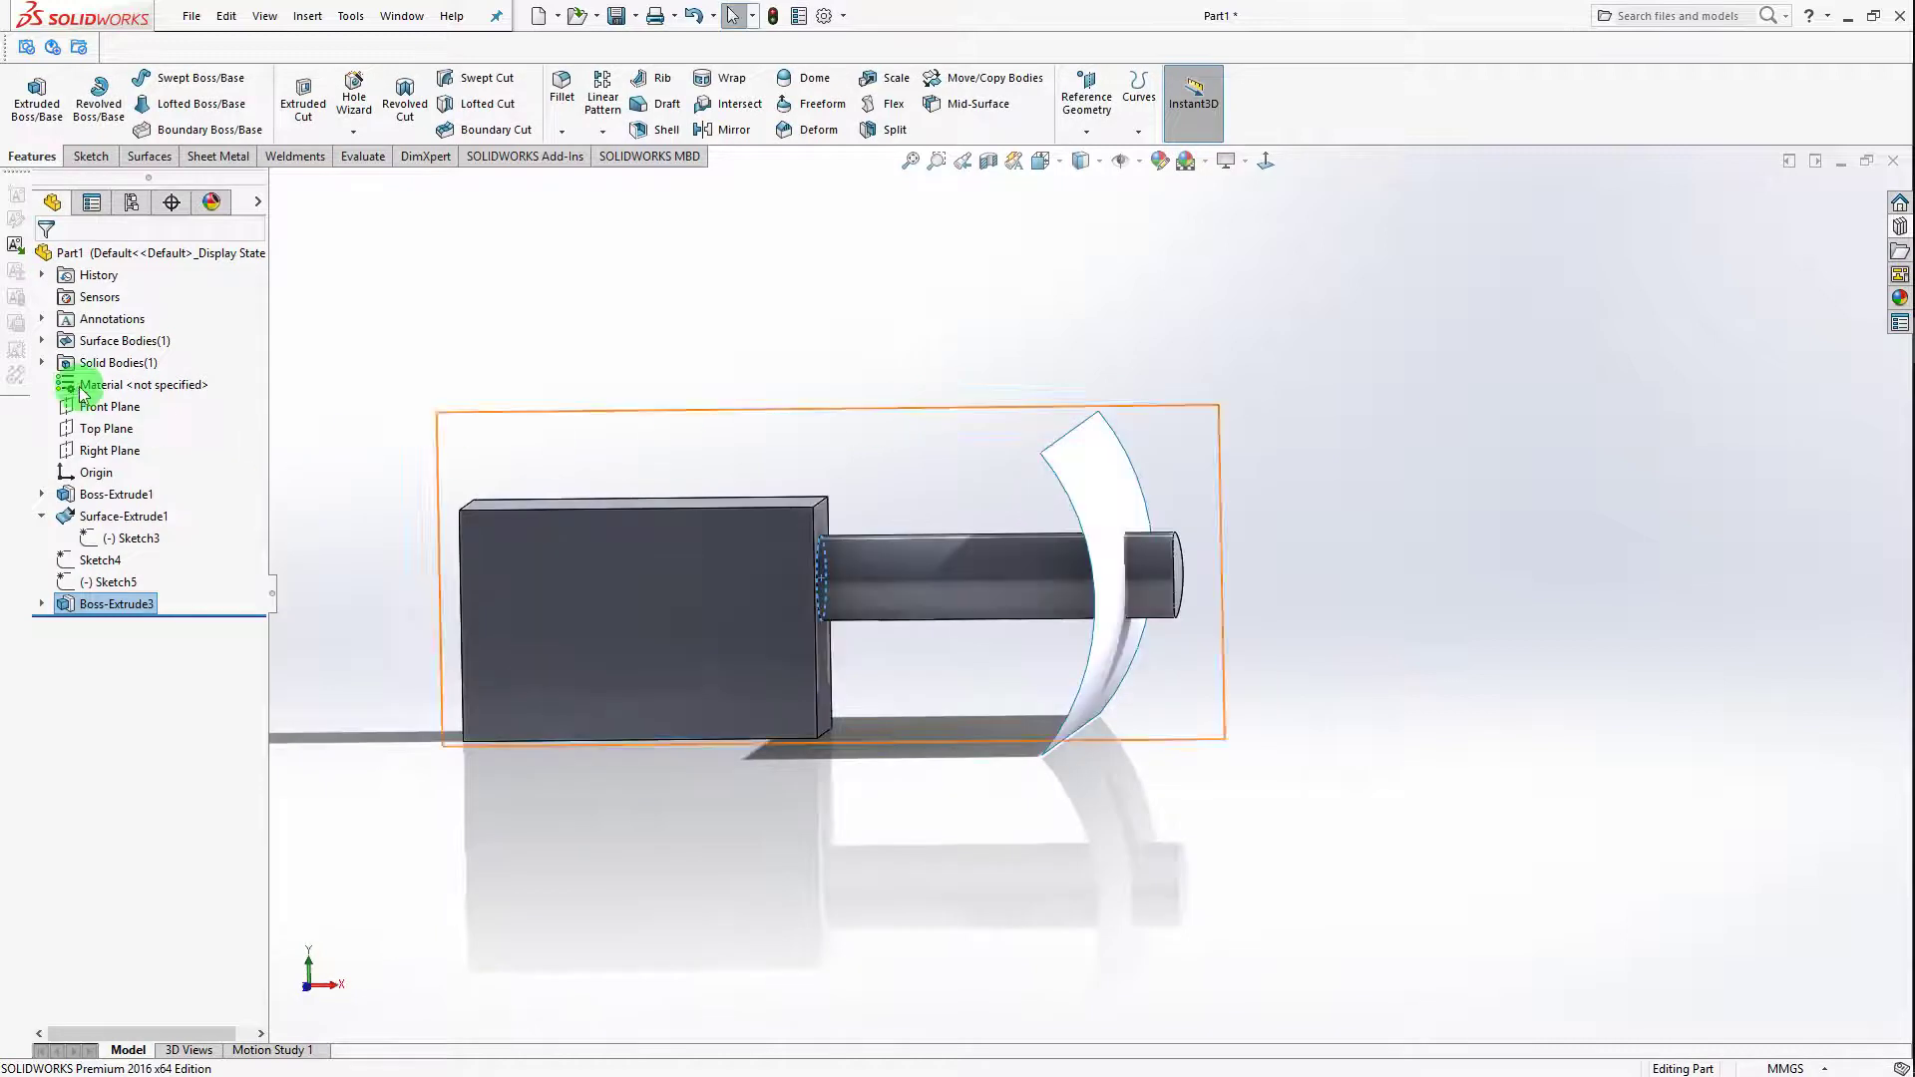
left_click(87, 561)
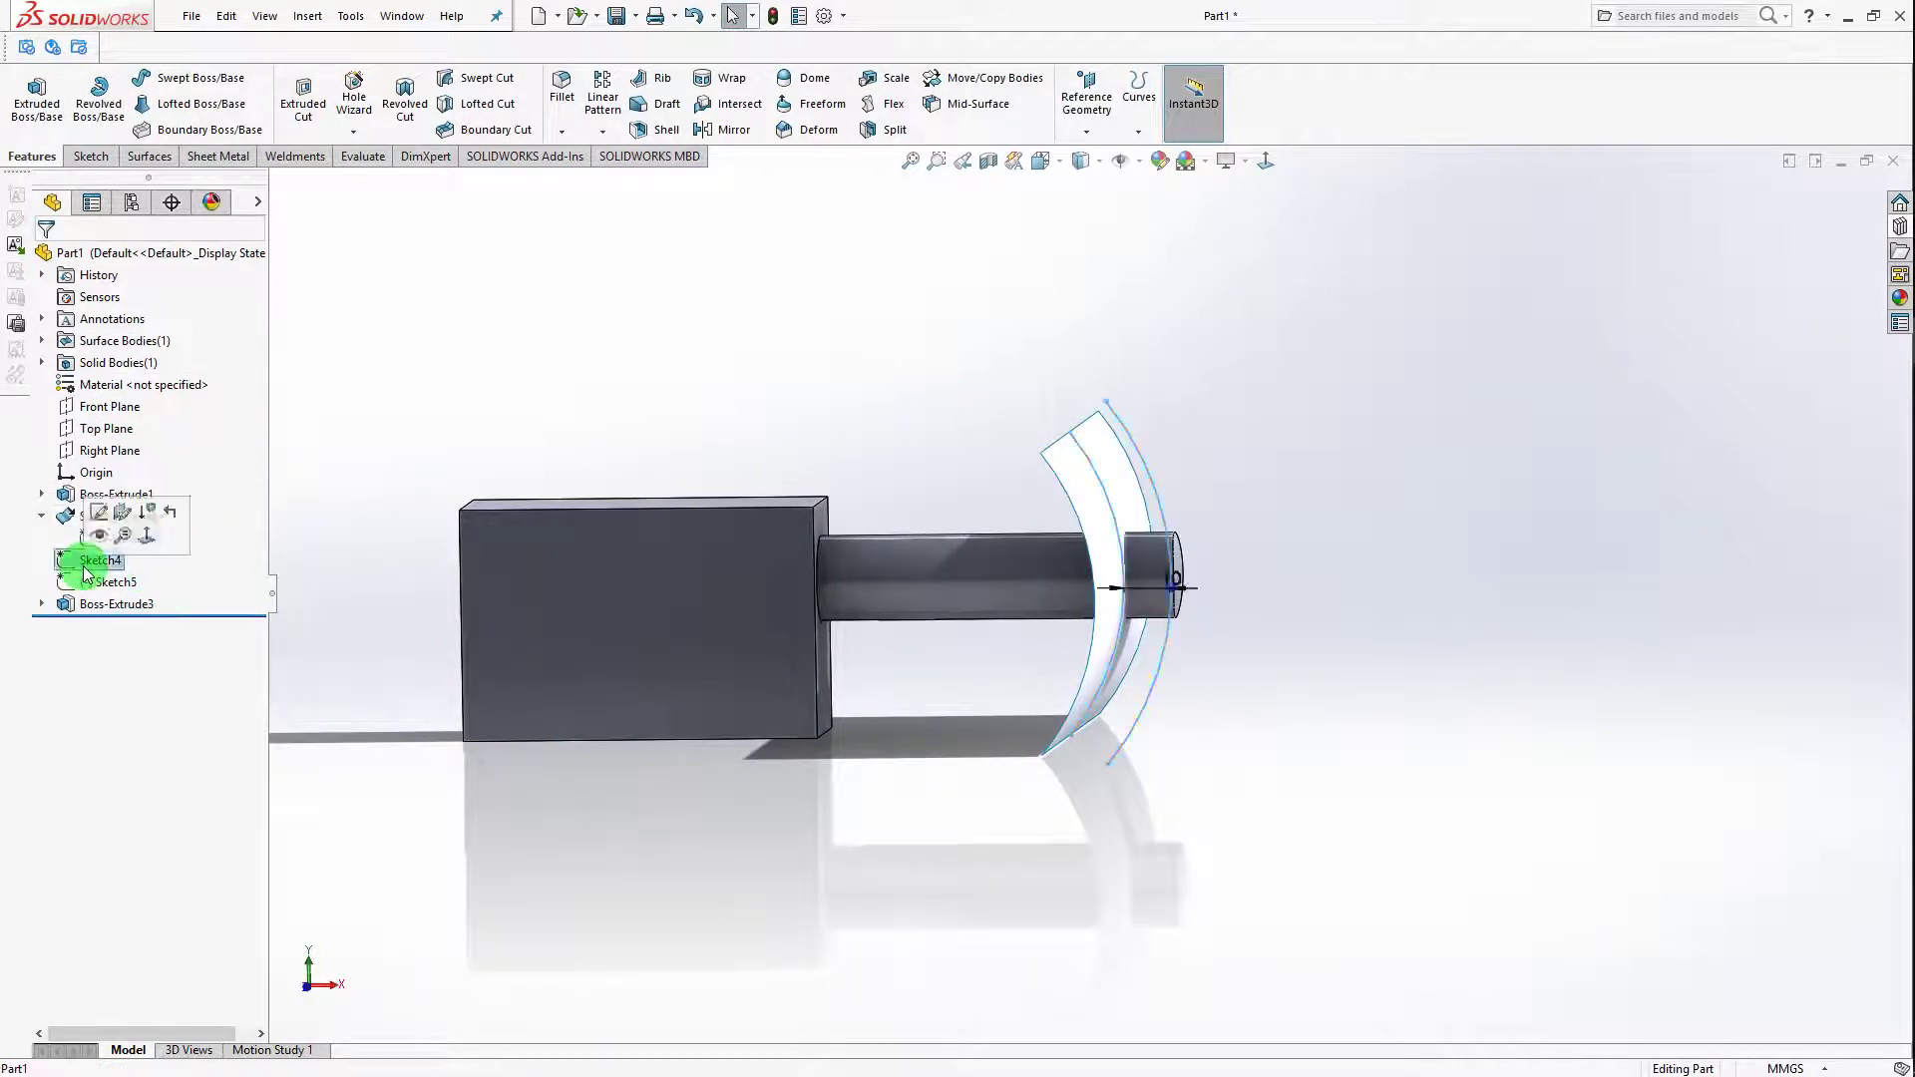
left_click(99, 512)
mouse_move(583, 445)
middle_mouse_down()
mouse_move(1030, 521)
mouse_move(1068, 500)
middle_mouse_up()
scroll(1037, 518, "up", 2)
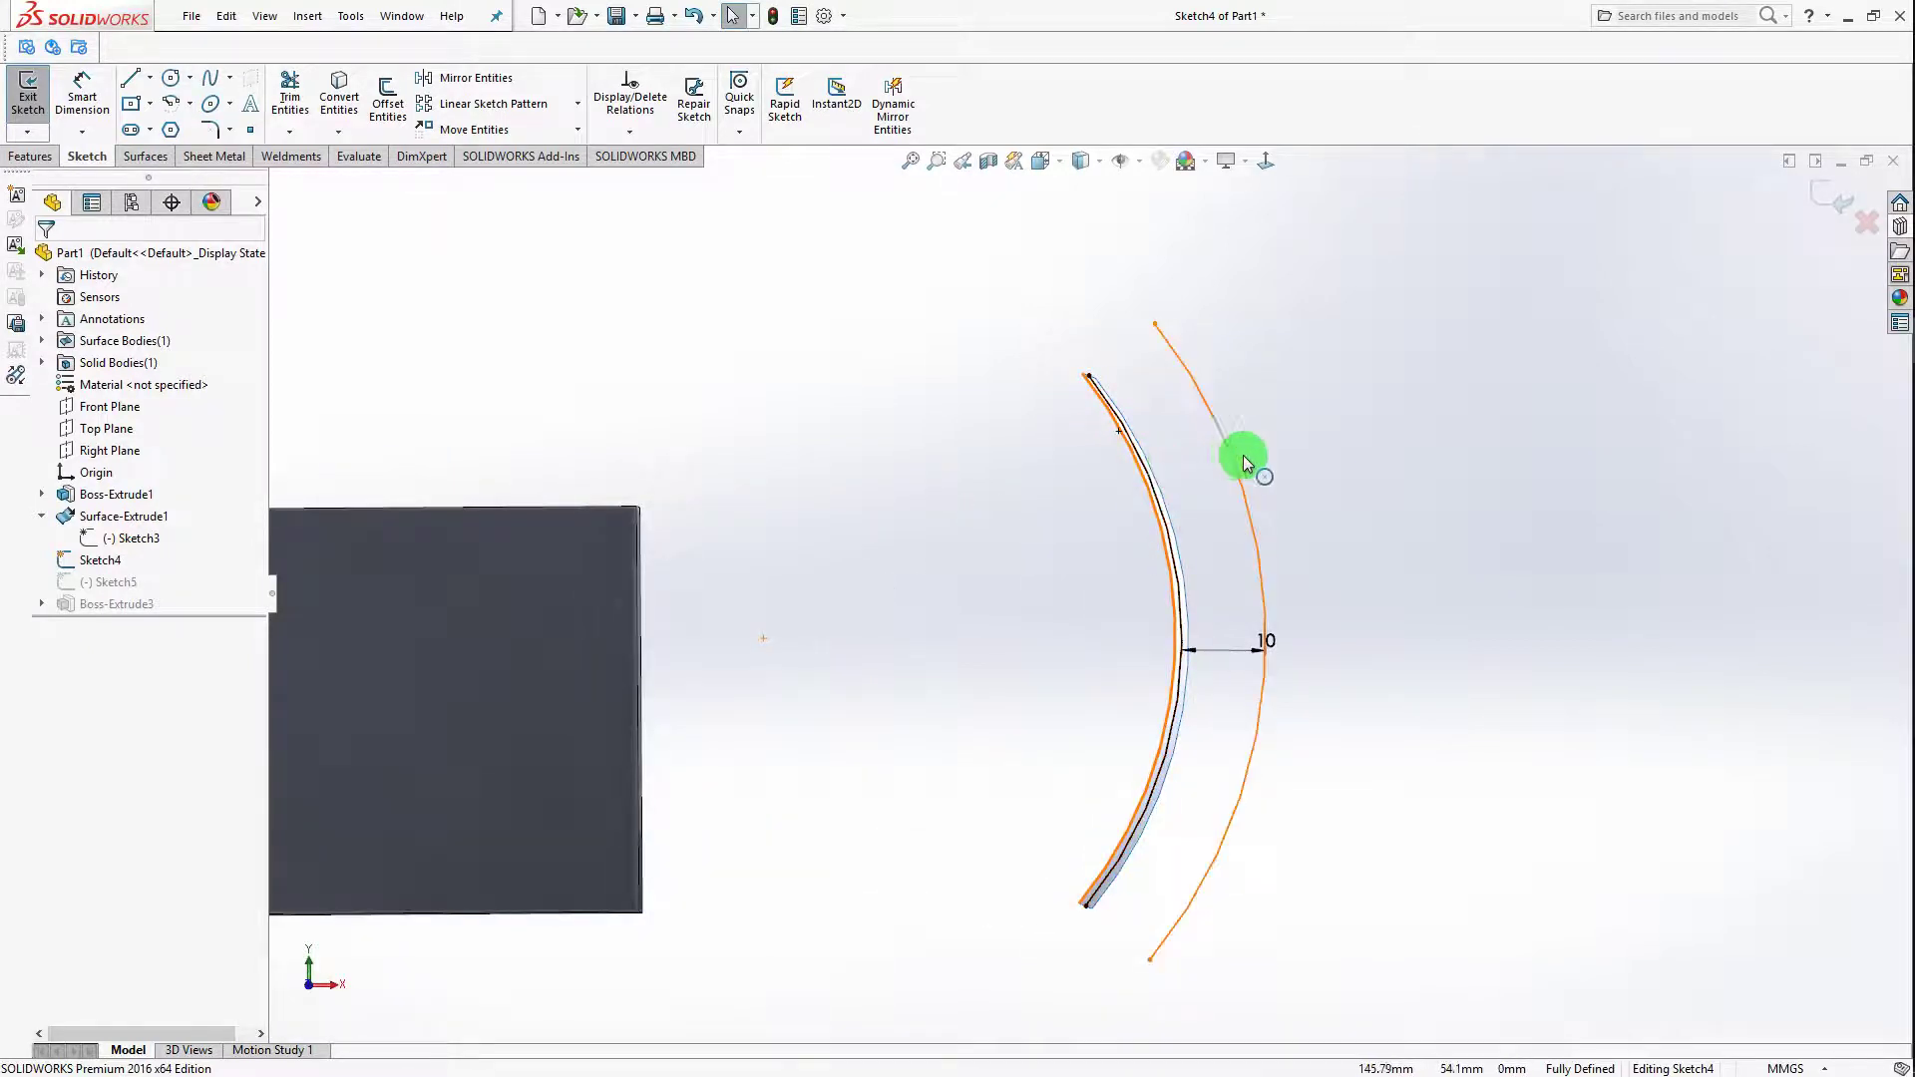
left_click(1828, 208)
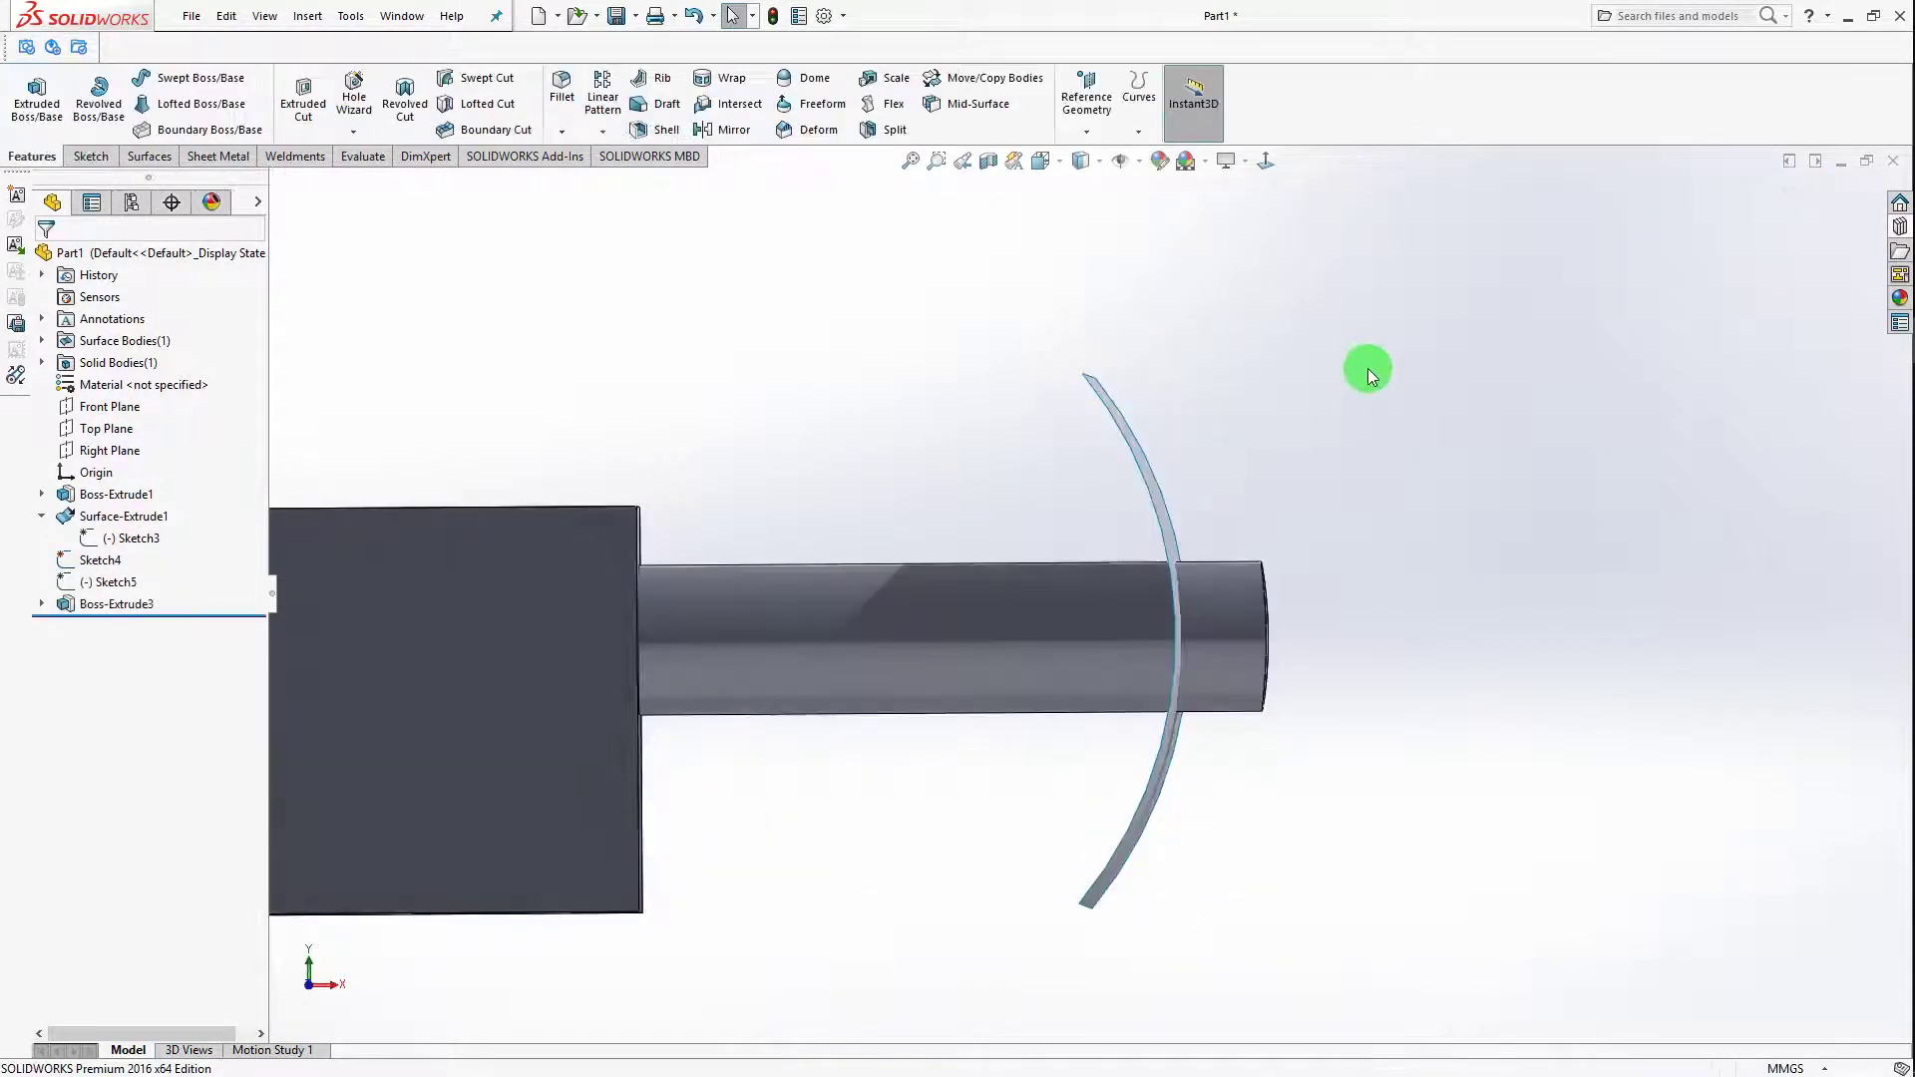
Step: View the block's front face Normal To and inspect the offset arc at the shaft end
scroll(1085, 595, "up", 3)
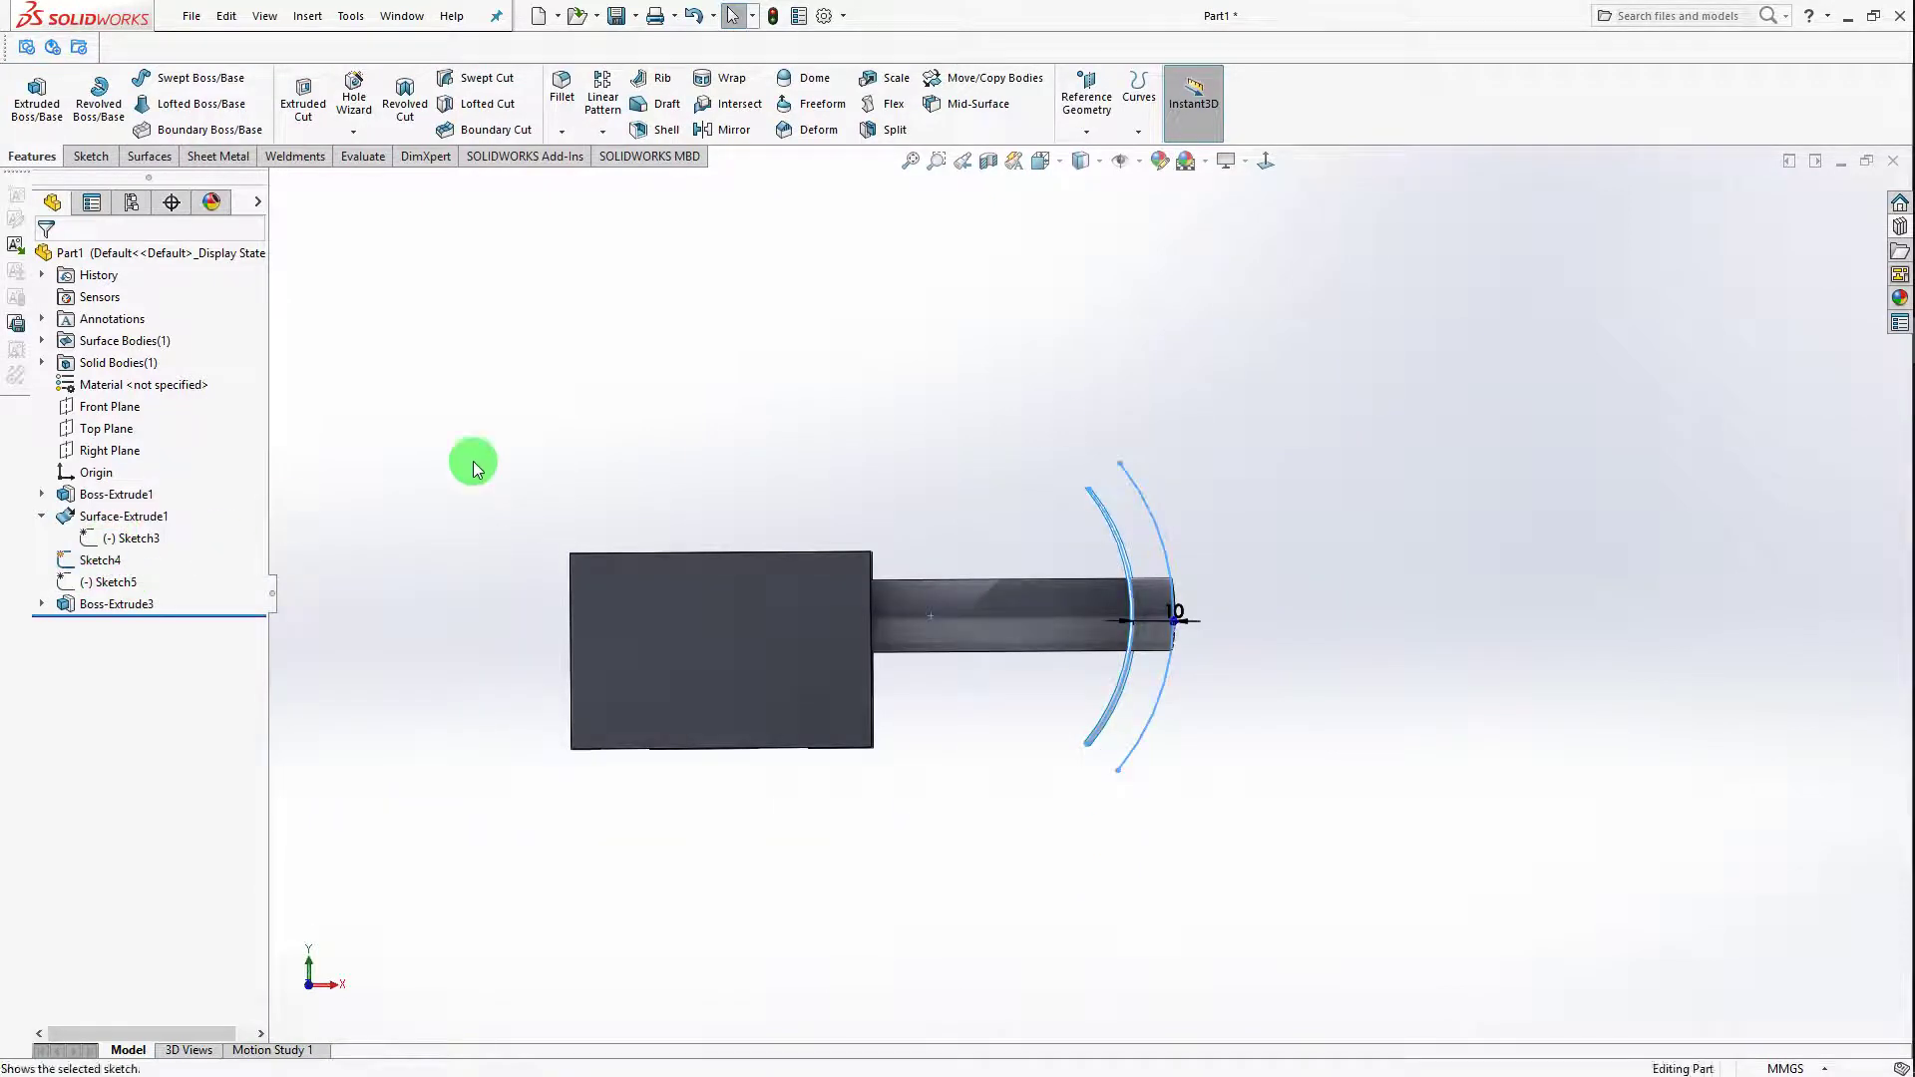
left_click(830, 580)
left_click(976, 527)
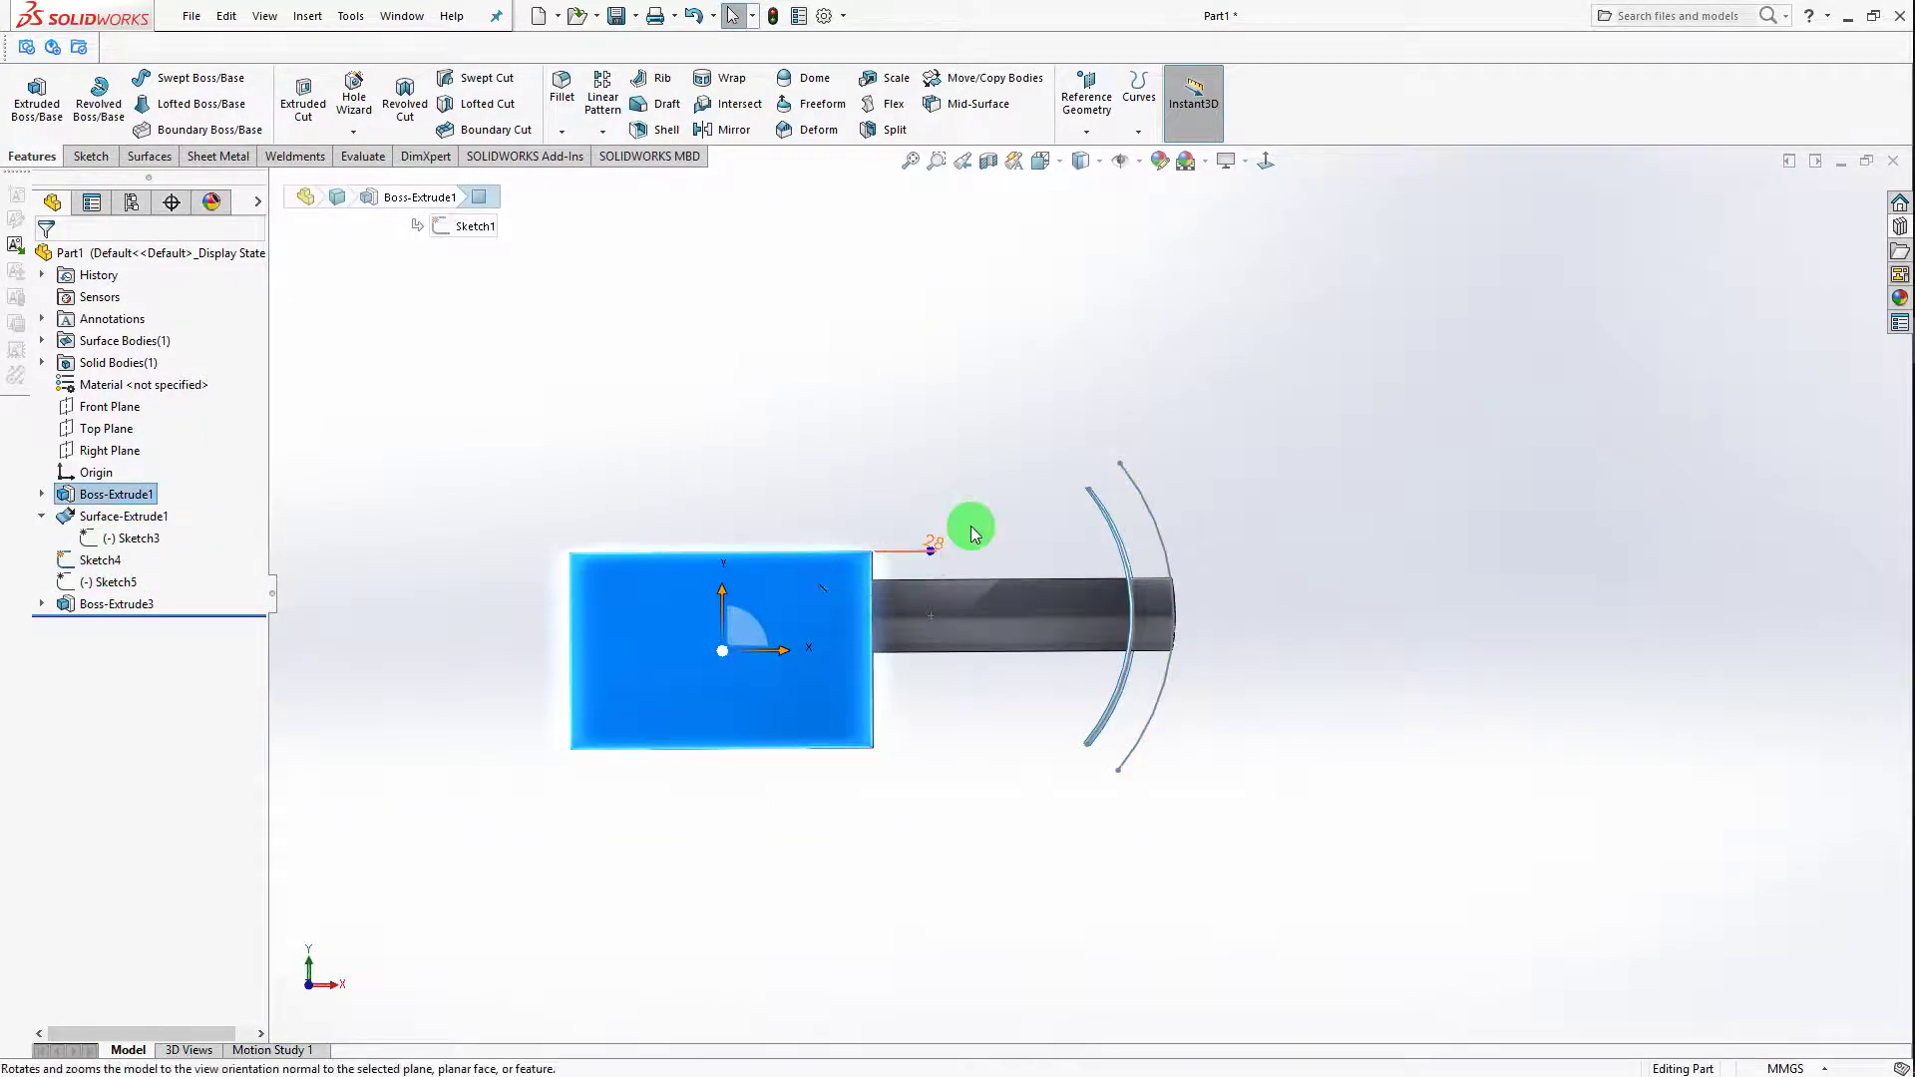
scroll(1654, 626, "down", 5)
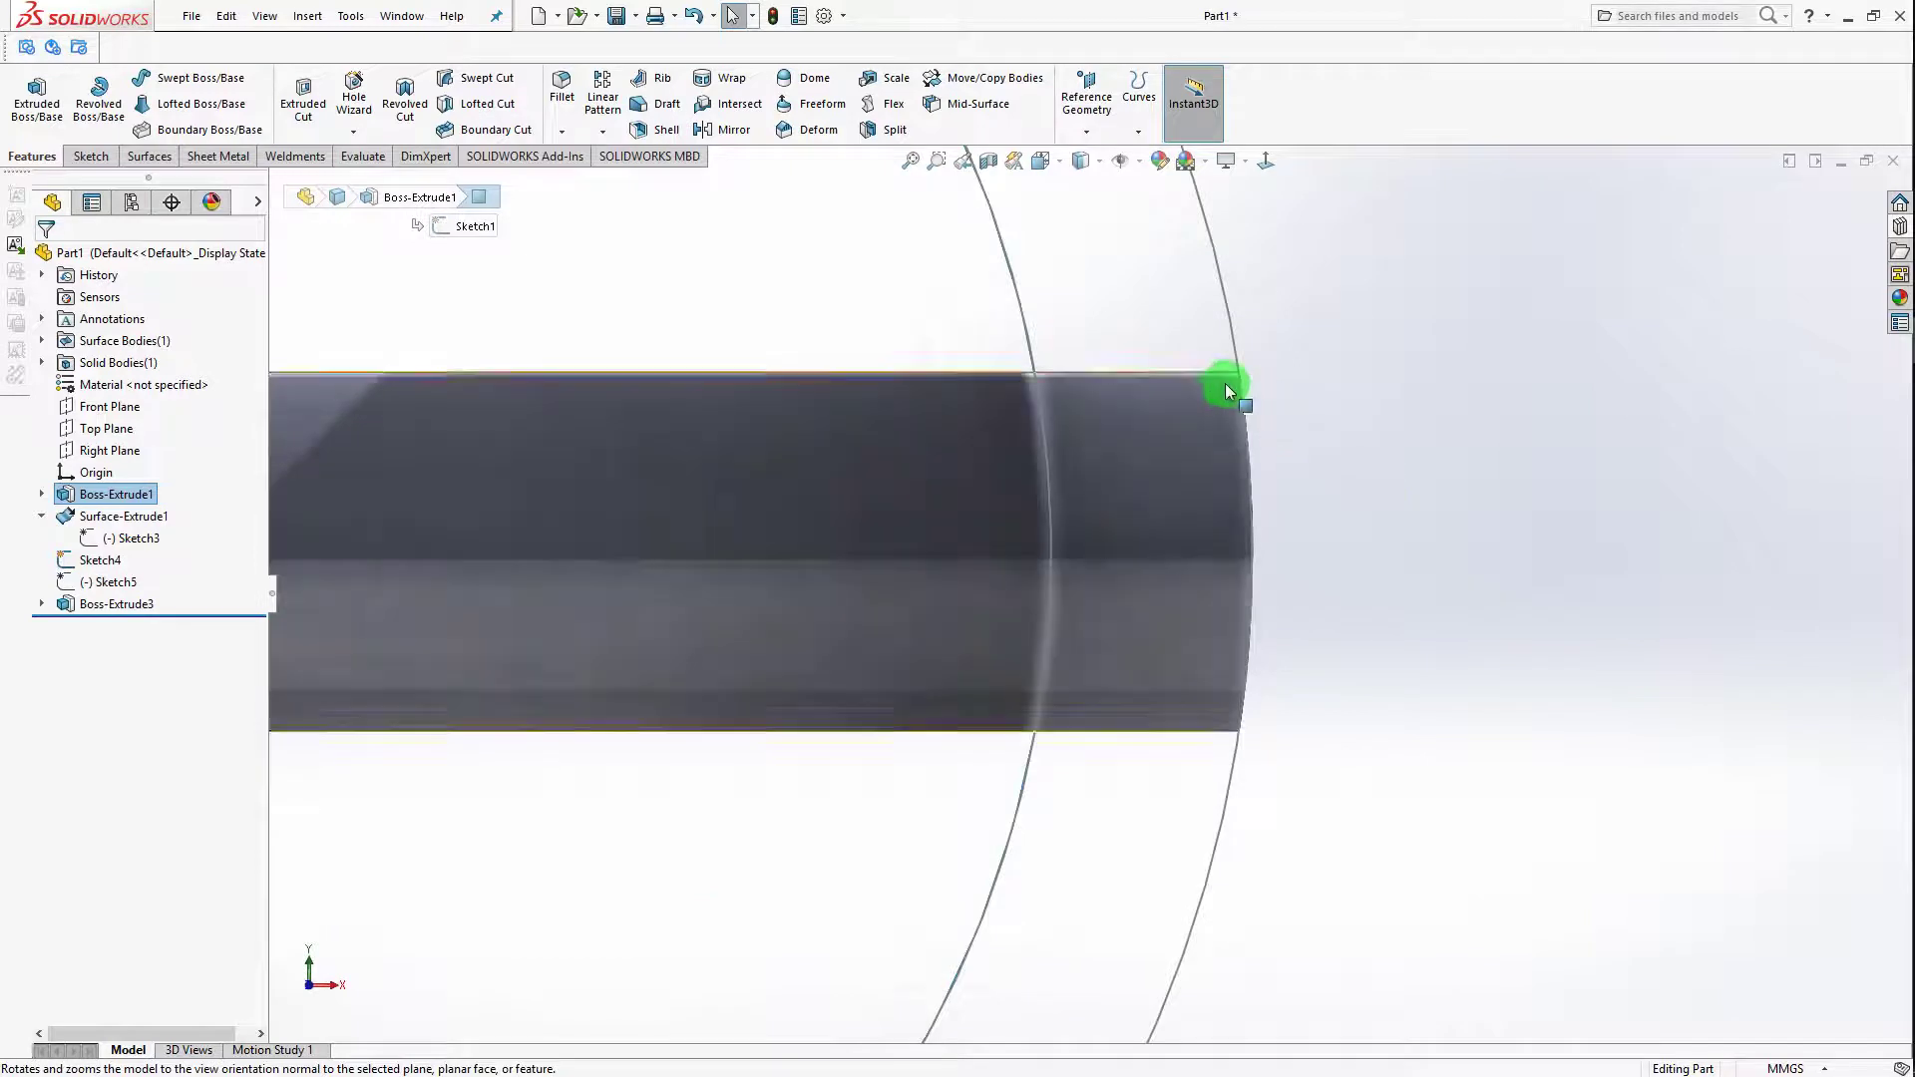
left_click(1242, 403)
left_click(1436, 419)
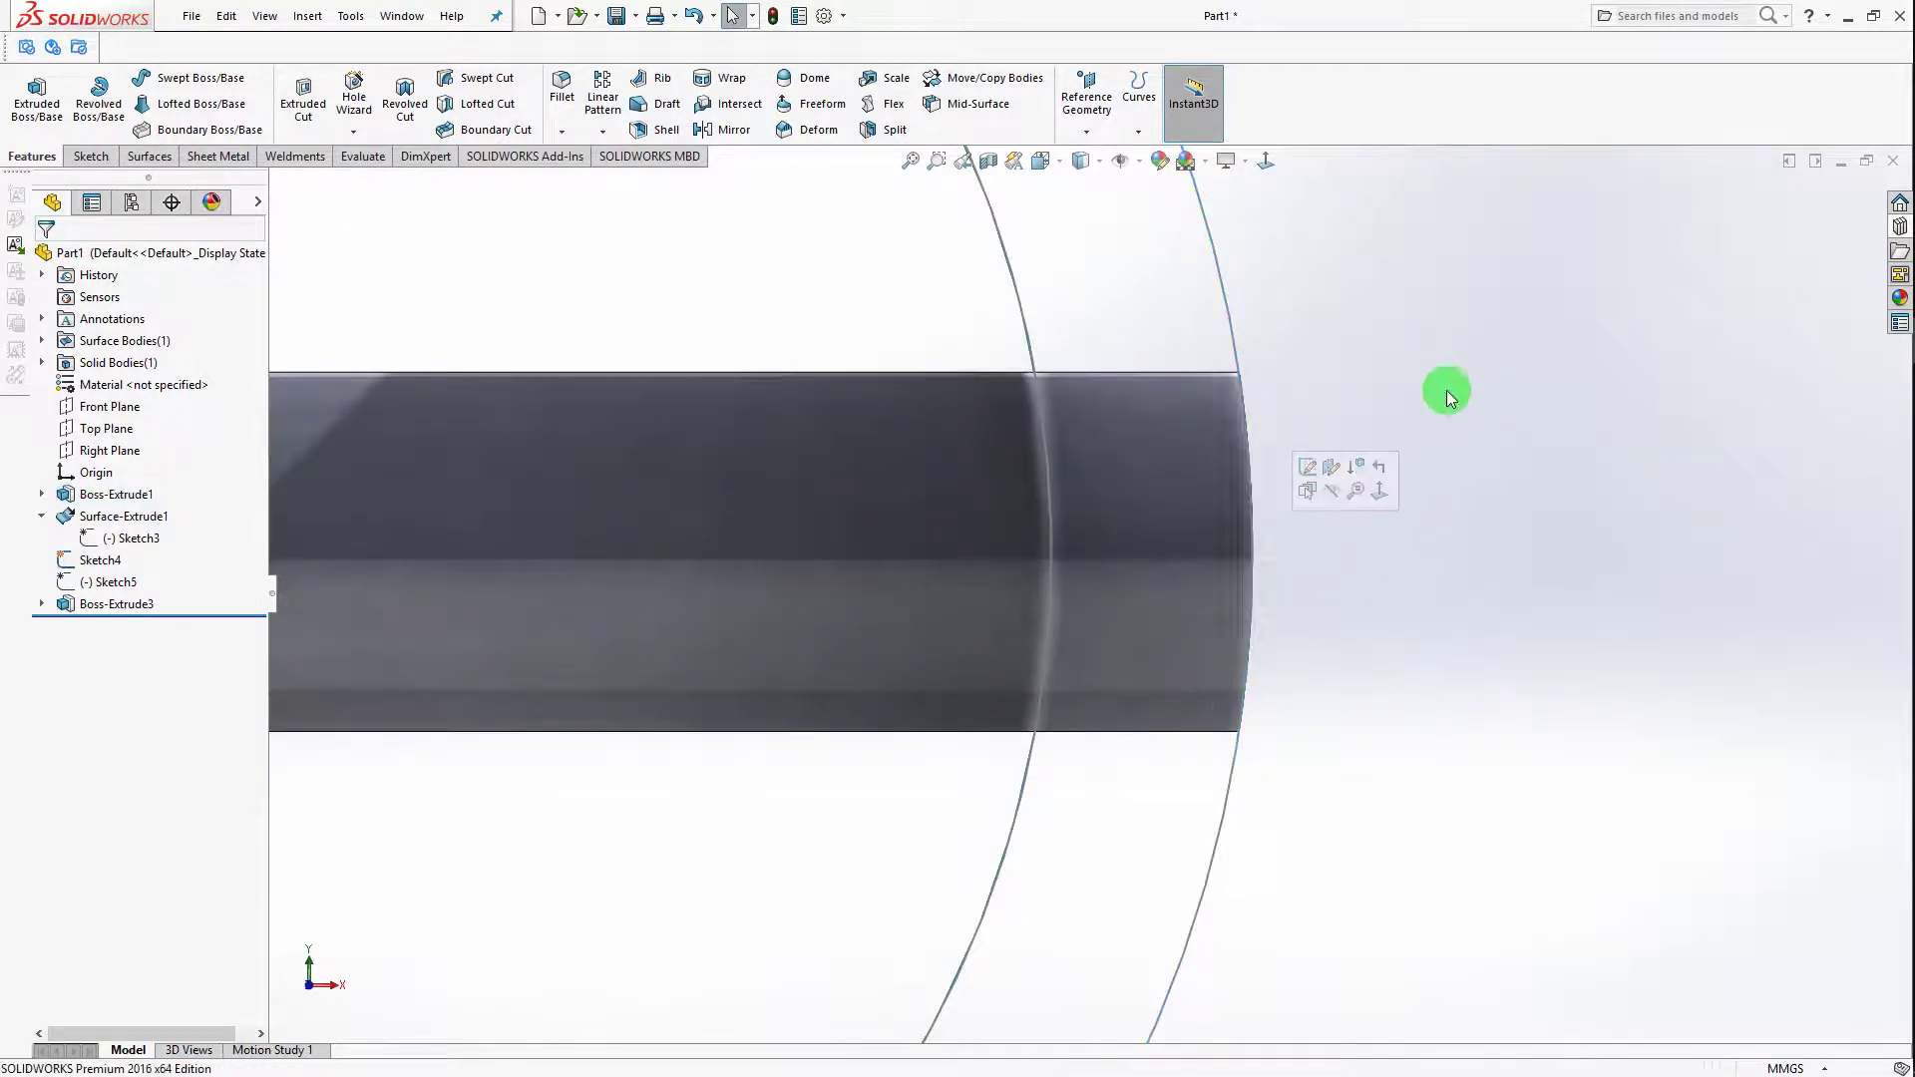
scroll(1458, 440, "up", 5)
scroll(1458, 439, "up", 5)
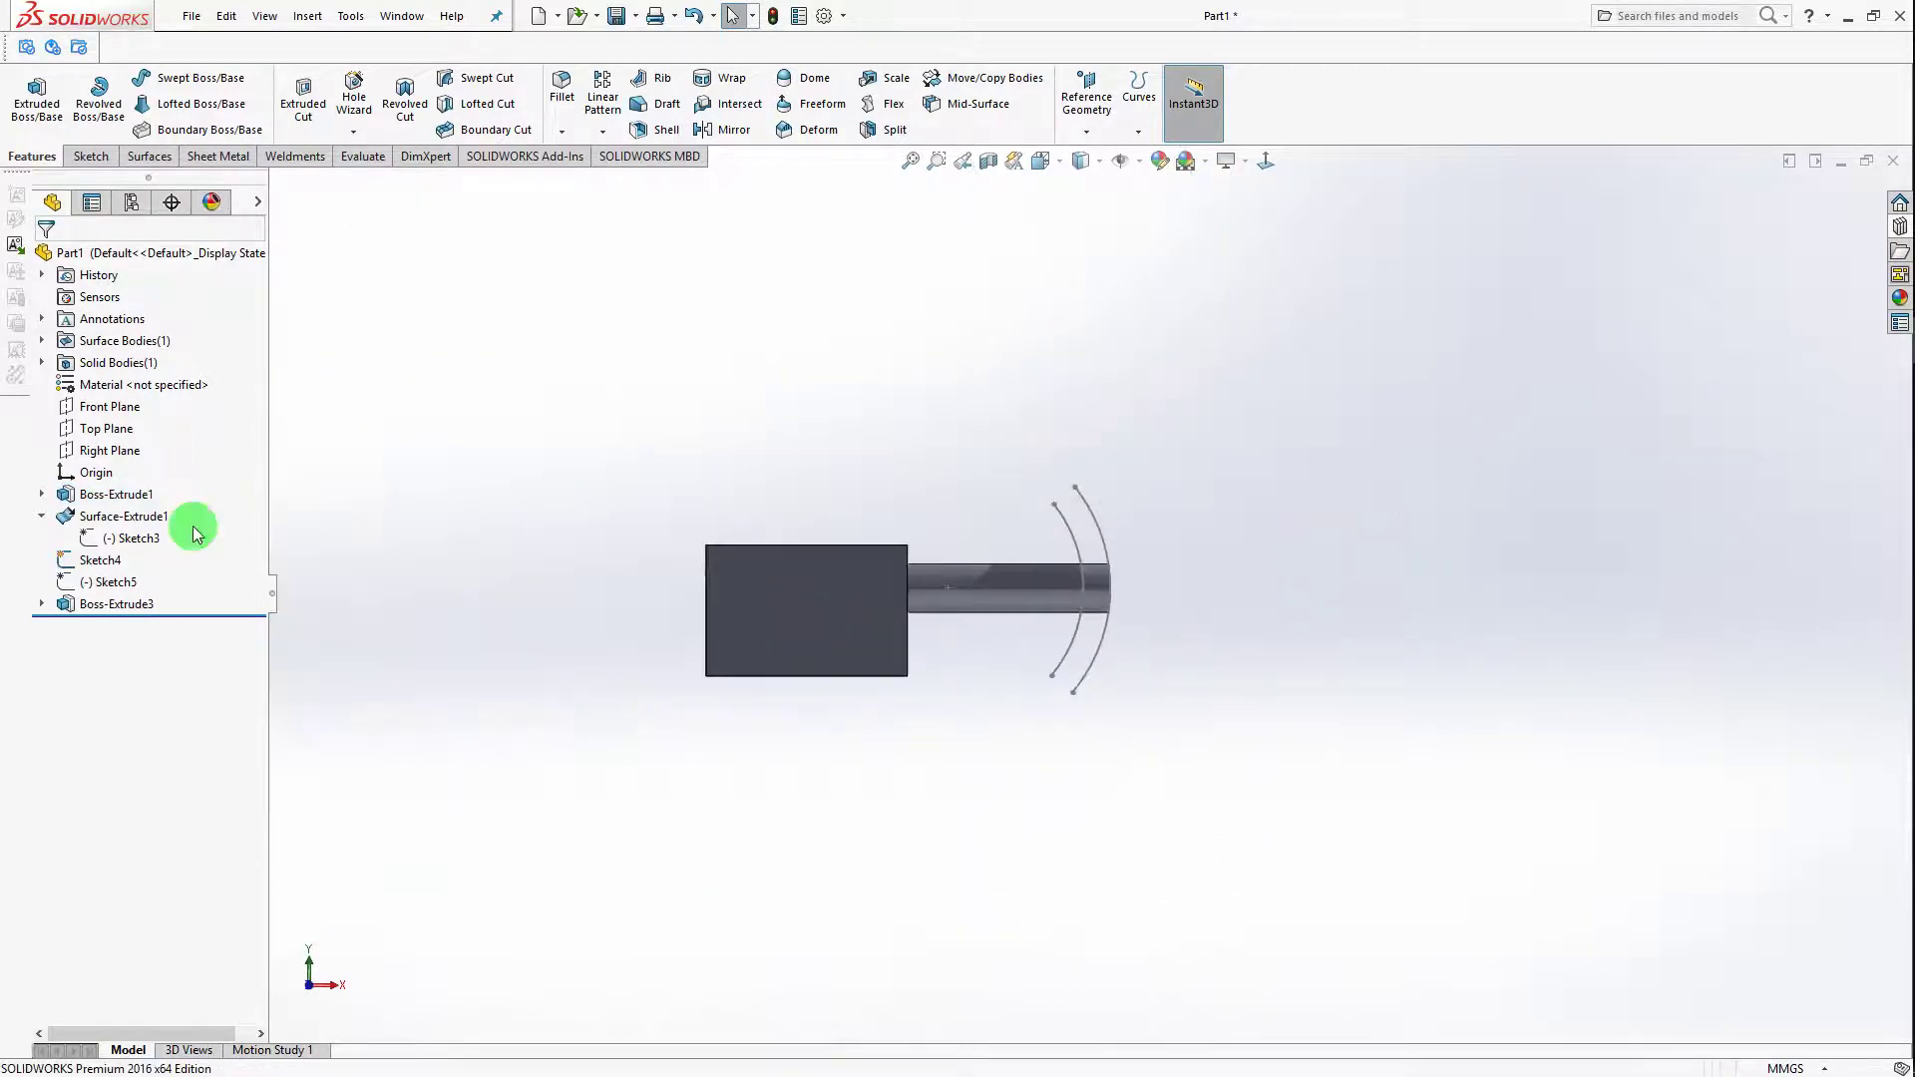
right_click(104, 602)
Step: Edit Boss-Extrude3 to enable Translate surface at the 10.00 mm offset
left_click(112, 548)
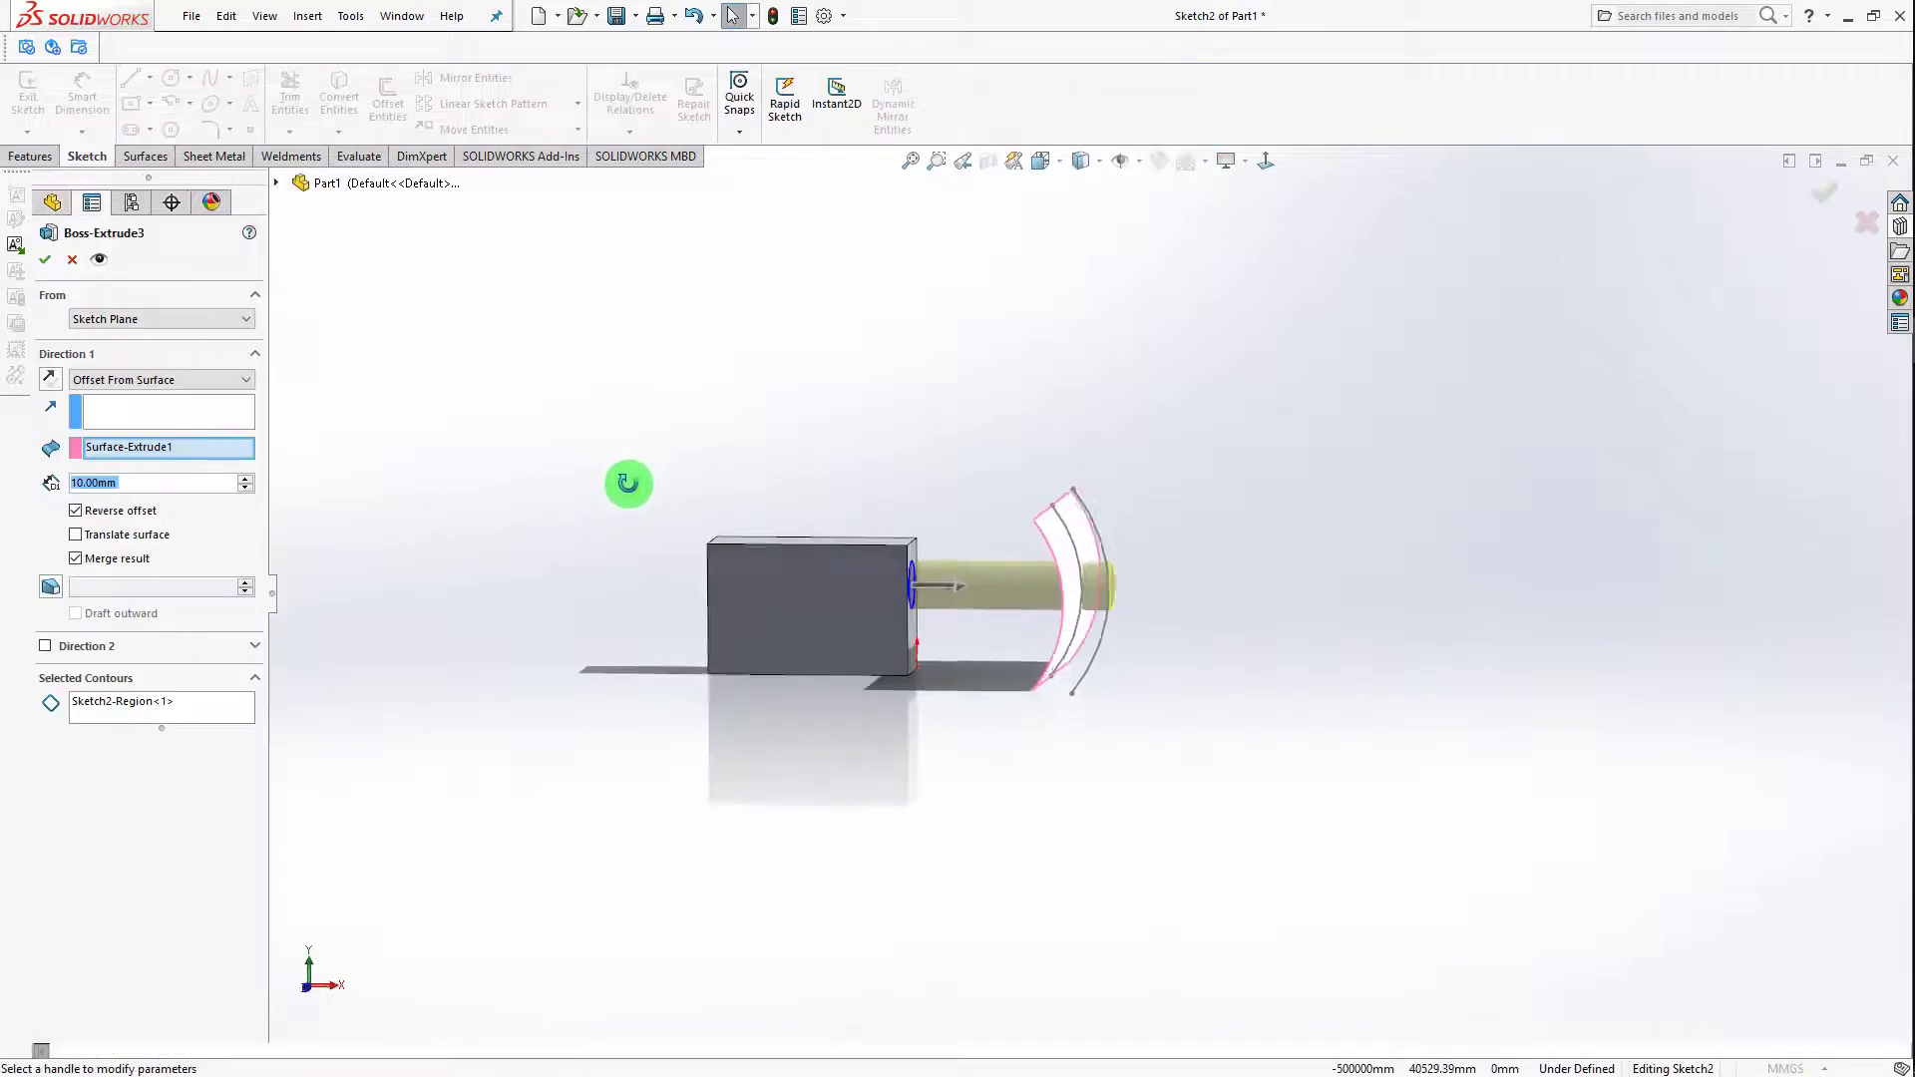
middle_click_drag(979, 615, 1001, 594)
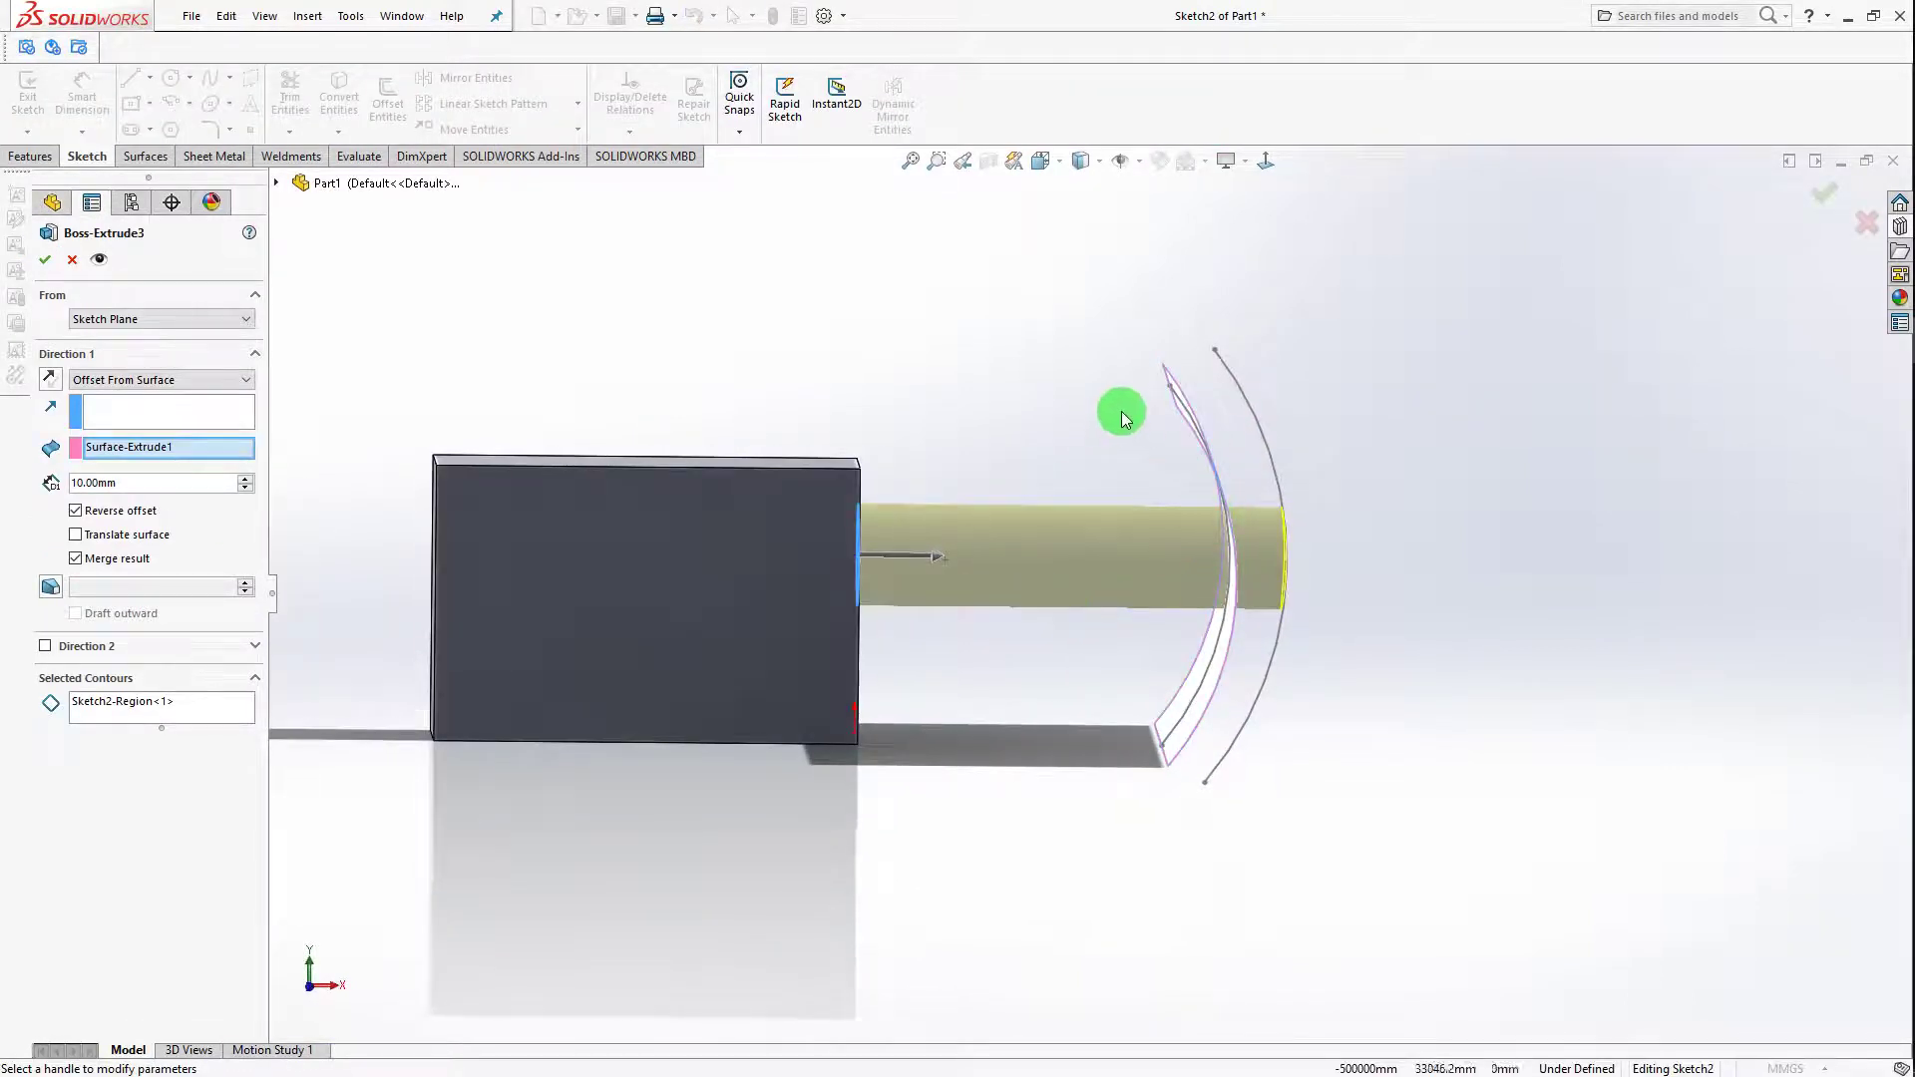
mouse_move(1120, 409)
middle_mouse_down()
mouse_move(1090, 415)
mouse_move(1180, 449)
middle_mouse_up()
left_click(1148, 397)
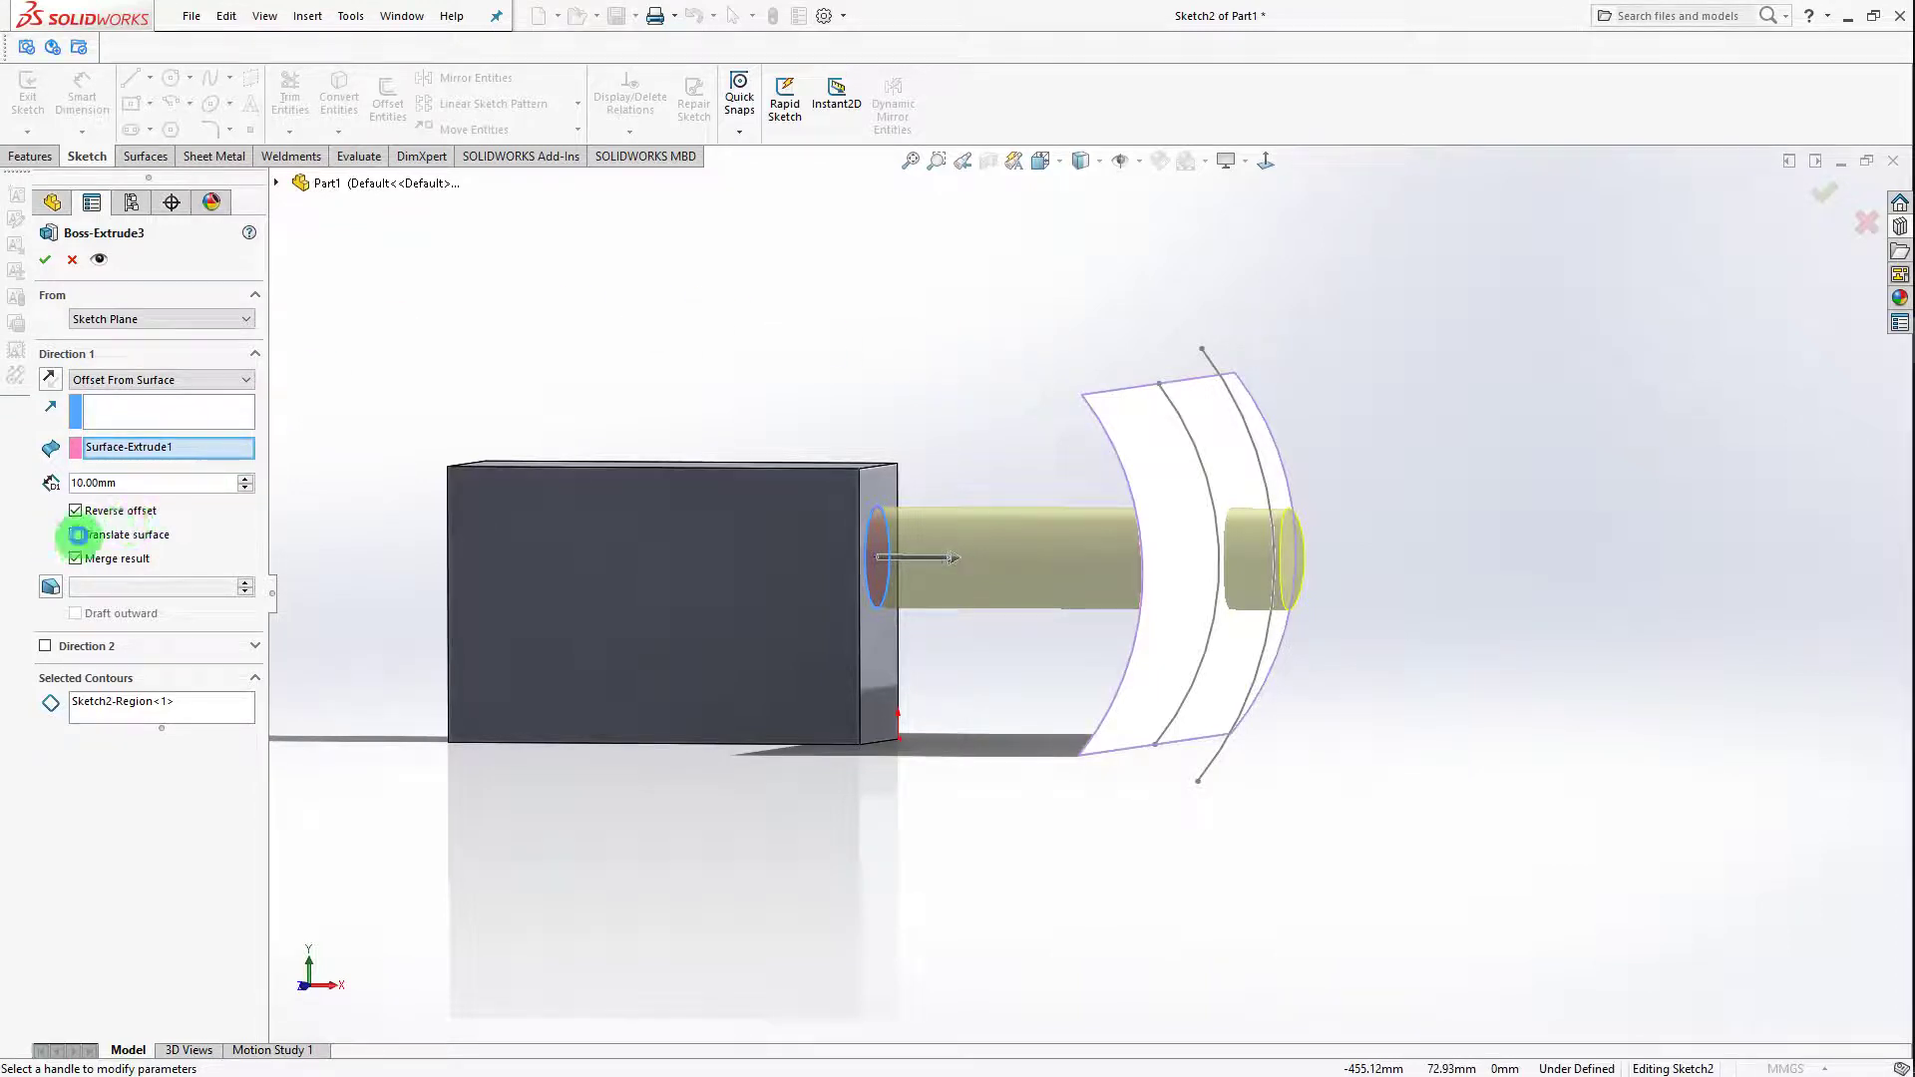
left_click(77, 535)
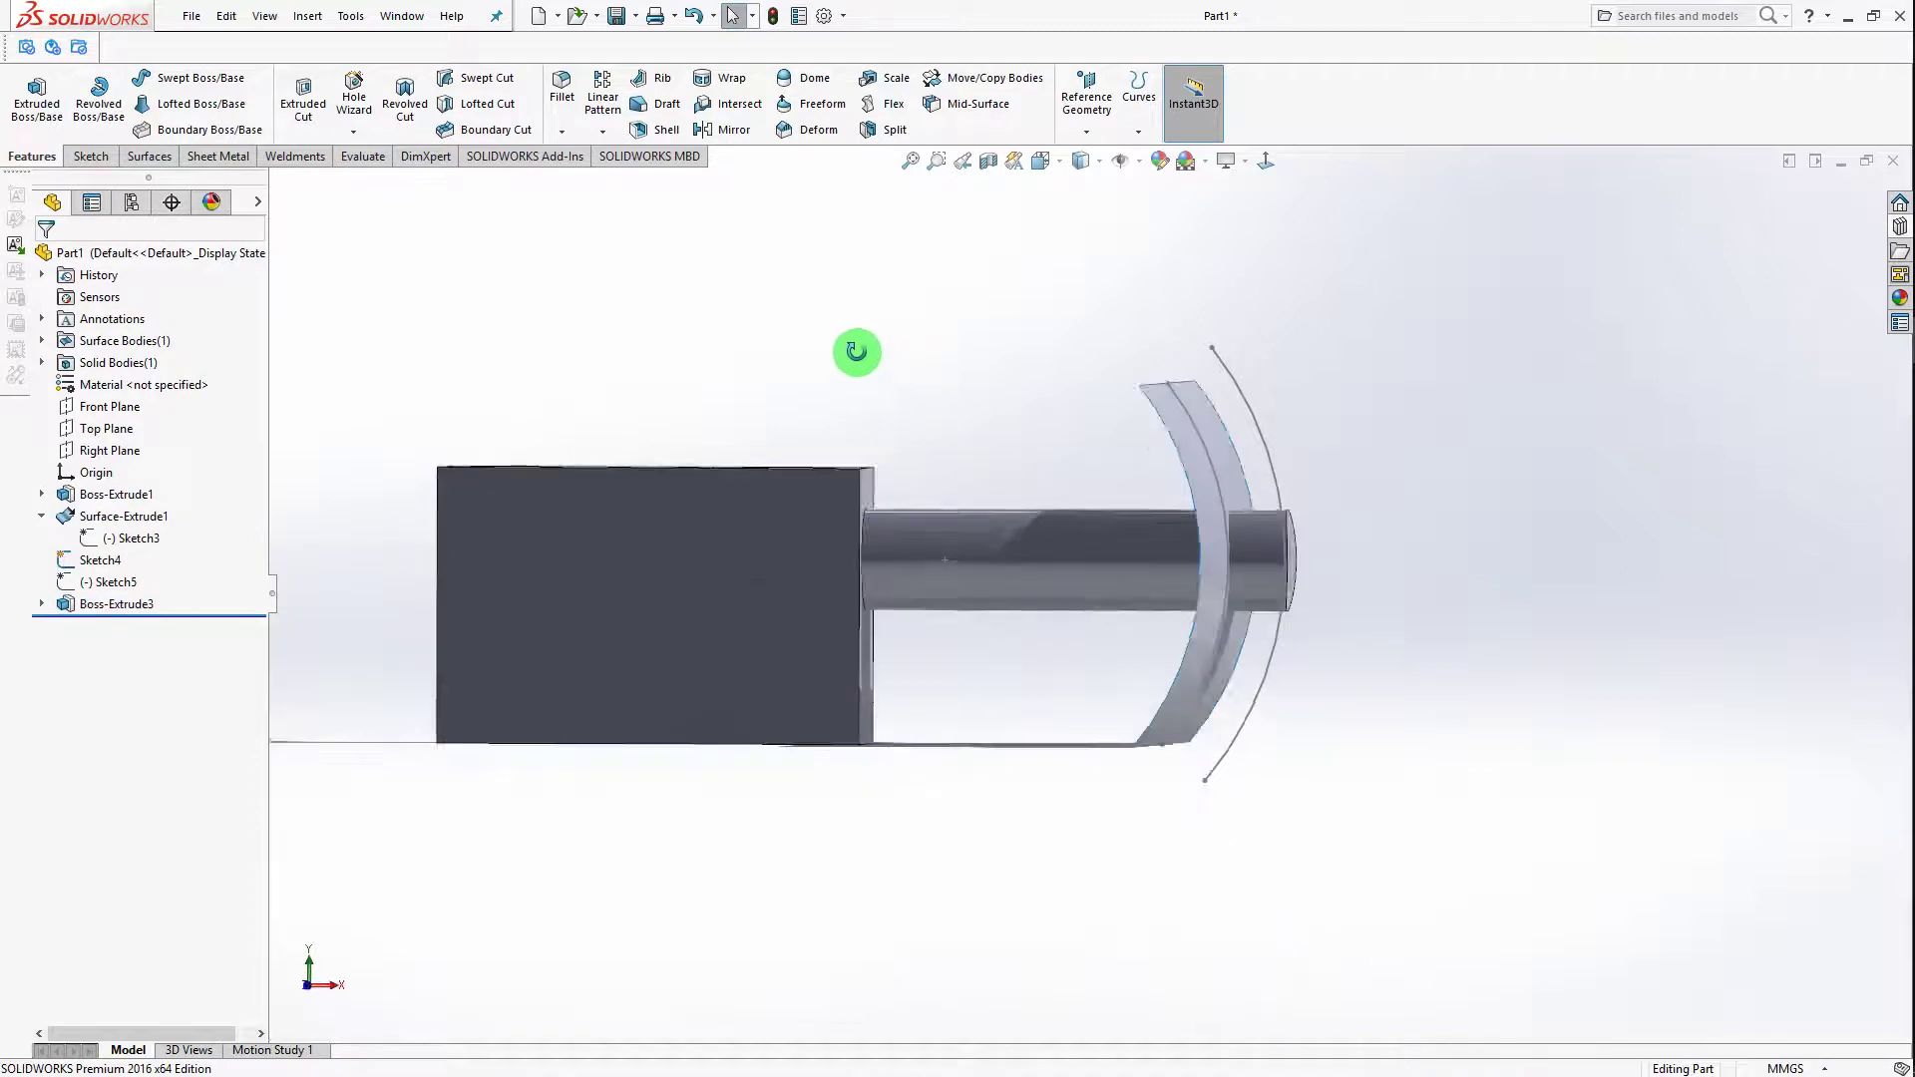
left_click(100, 559)
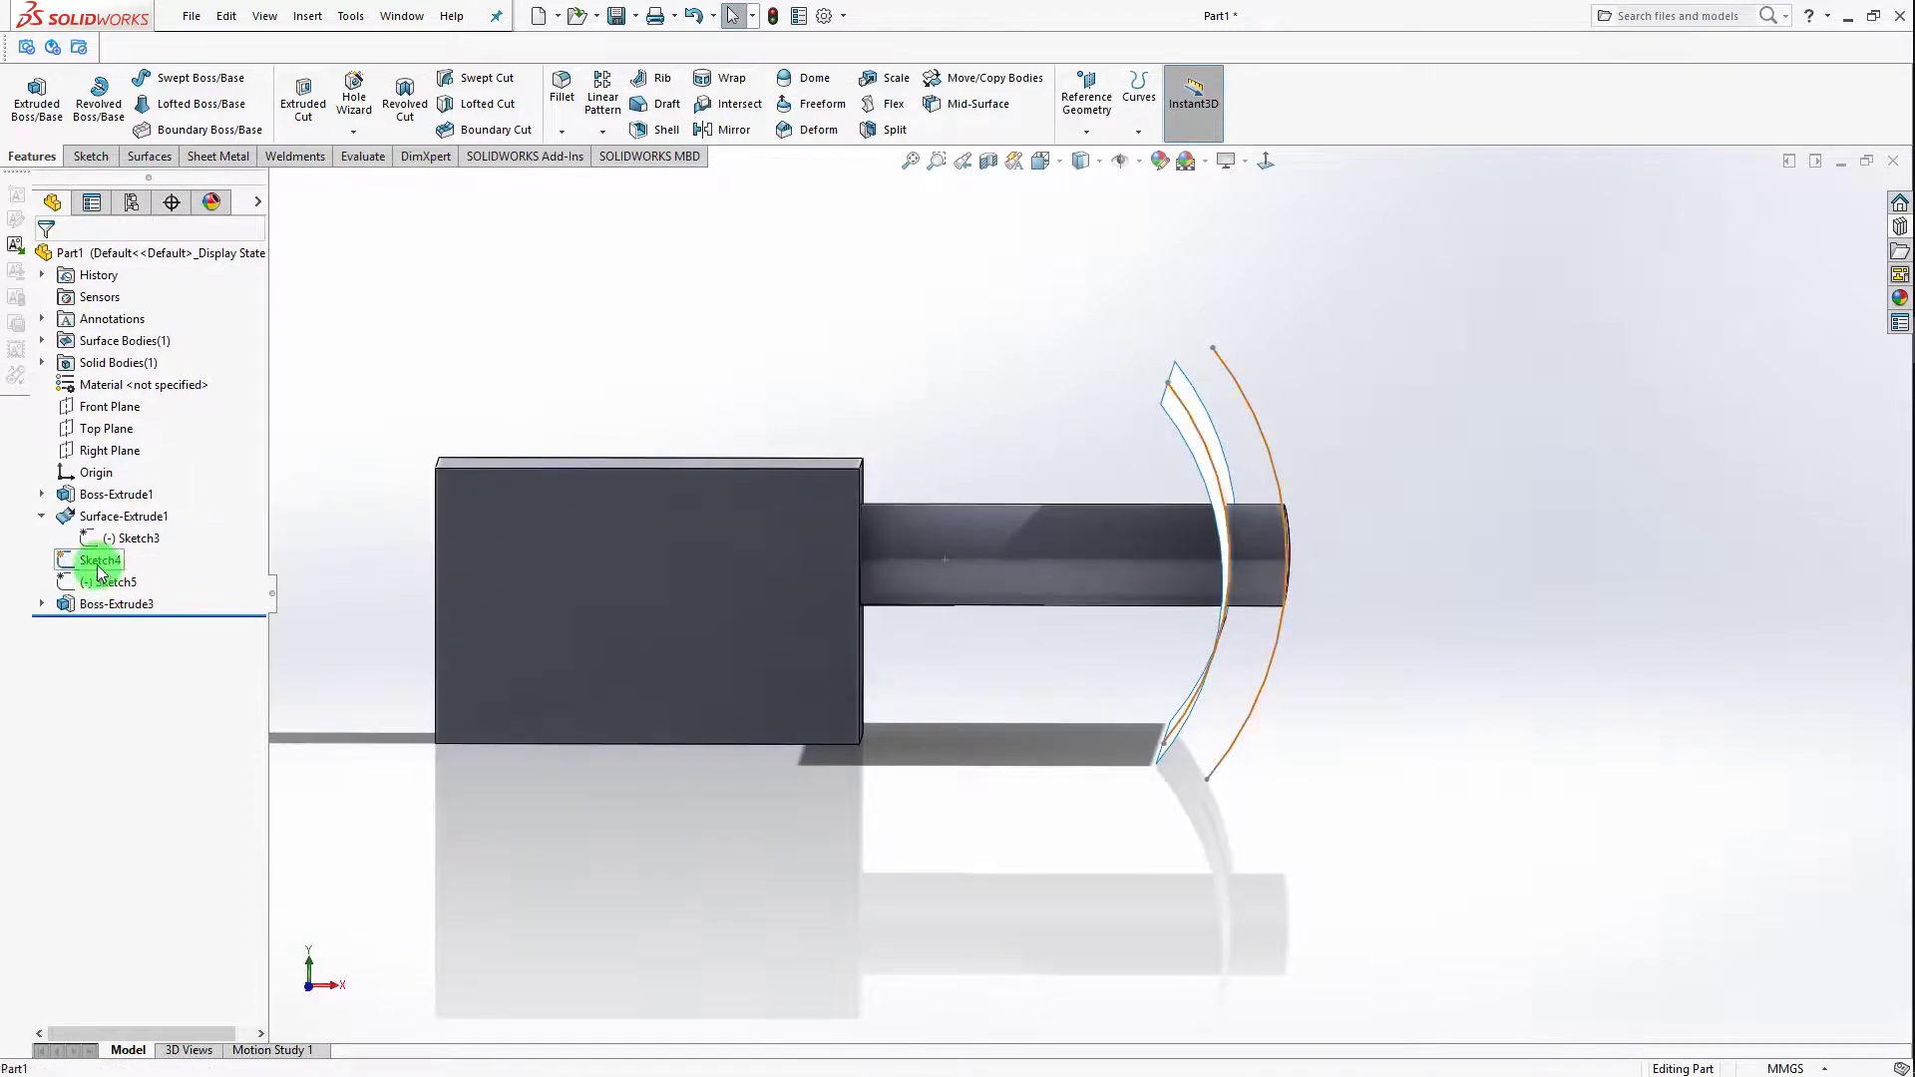
left_click(482, 341)
left_click(90, 580)
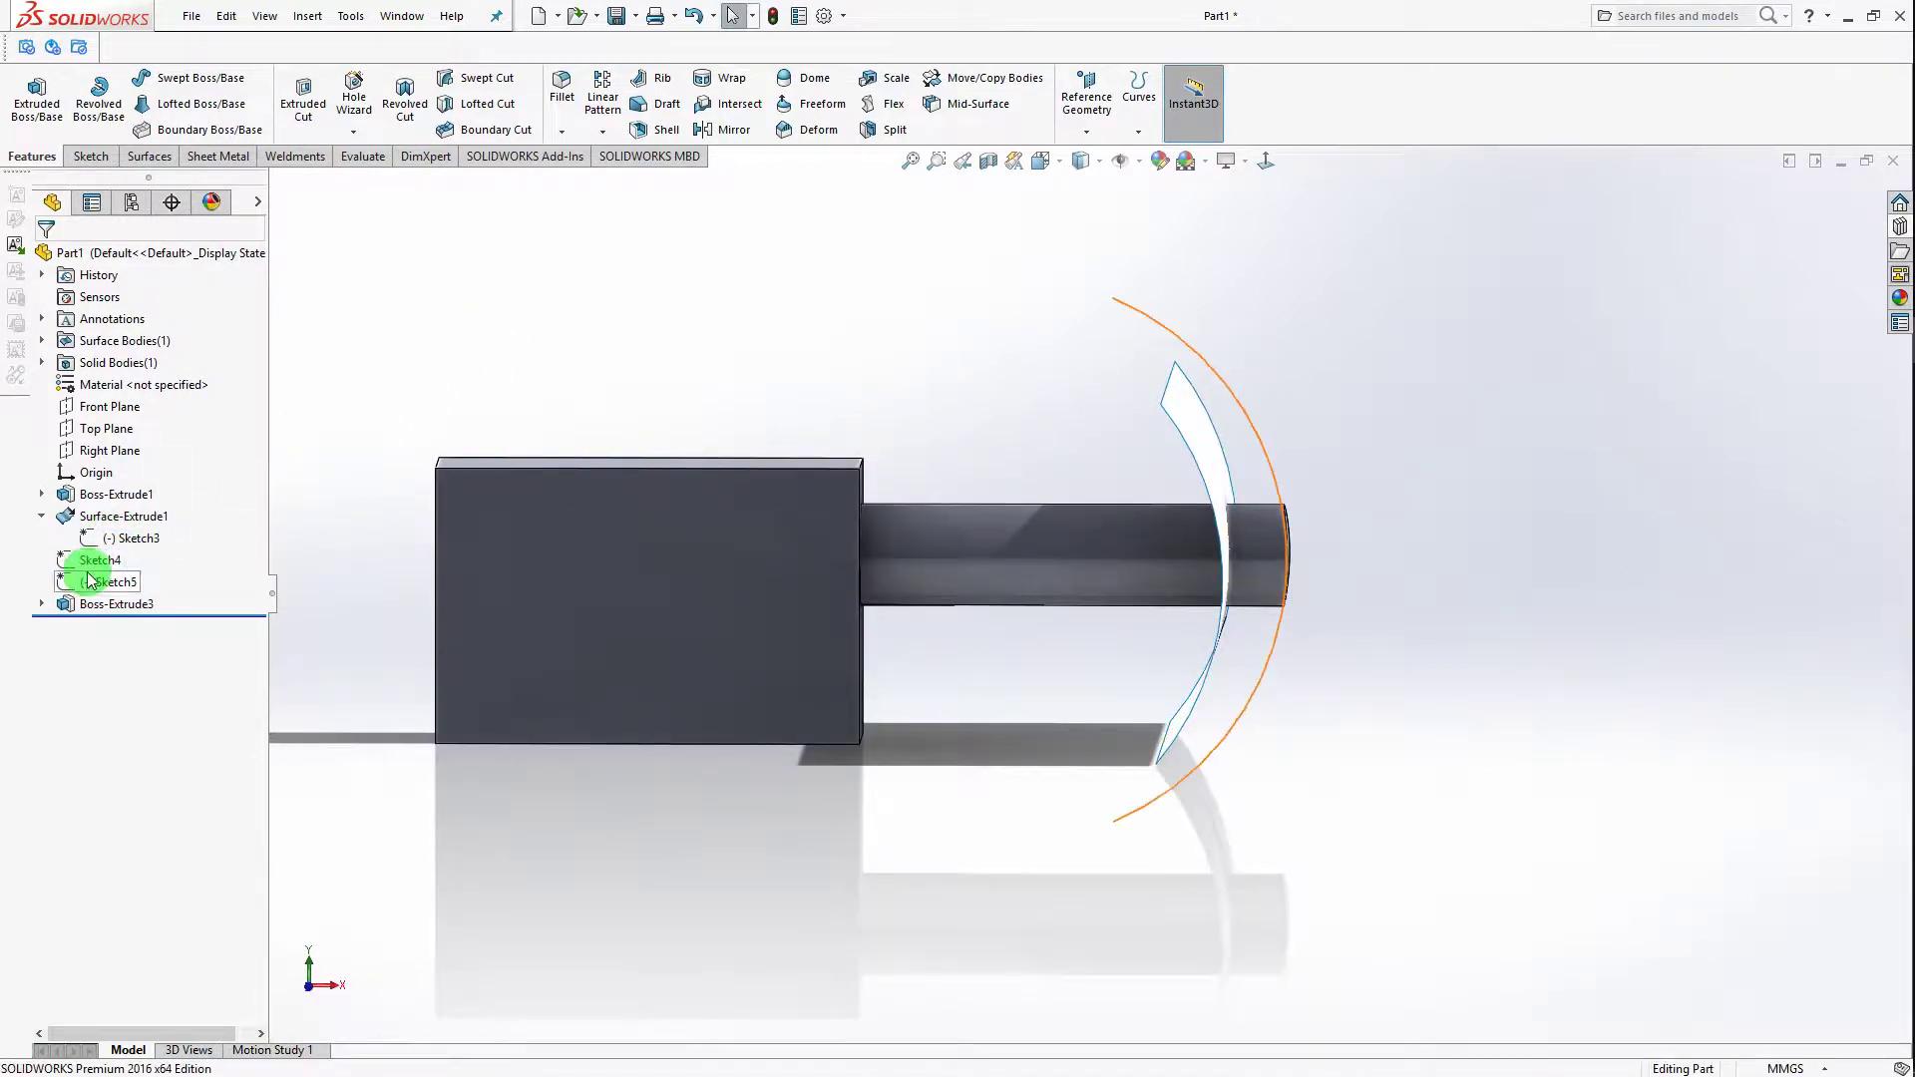
left_click(98, 581)
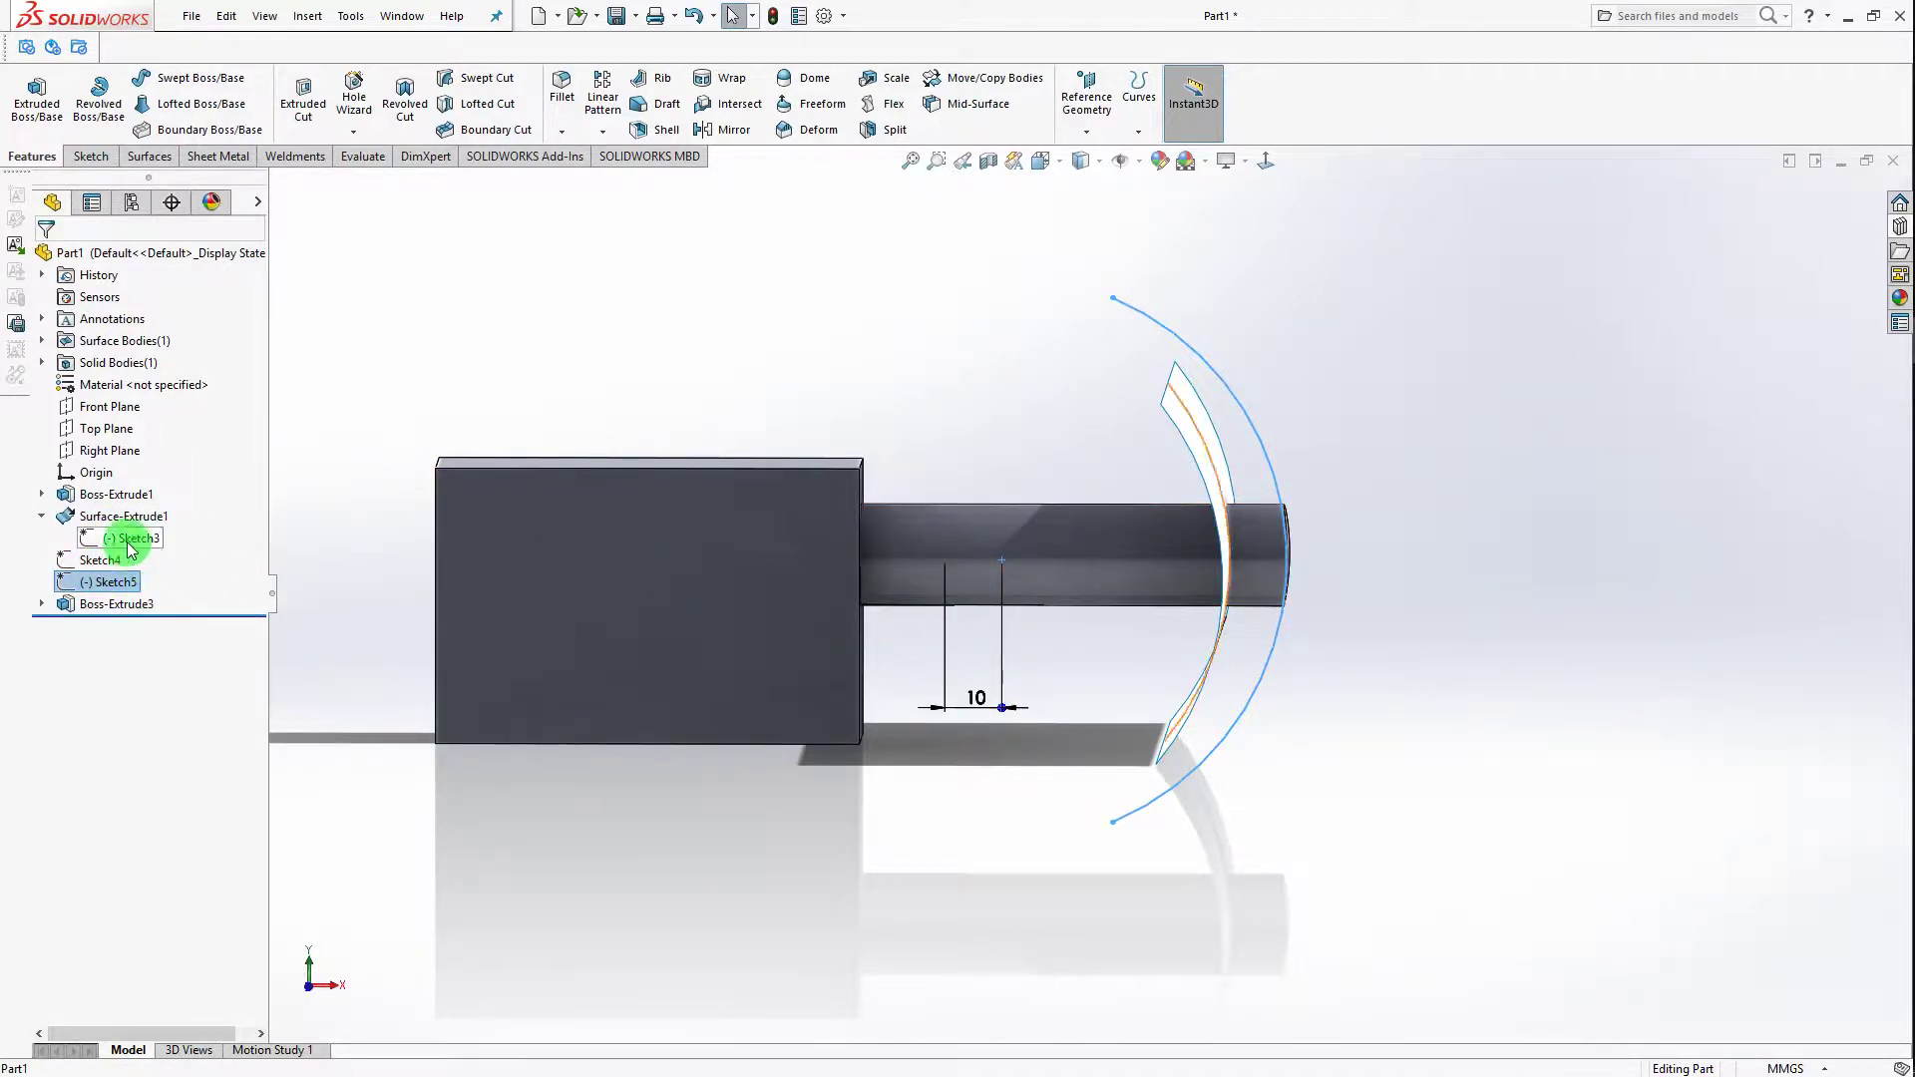
right_click(104, 582)
left_click(149, 535)
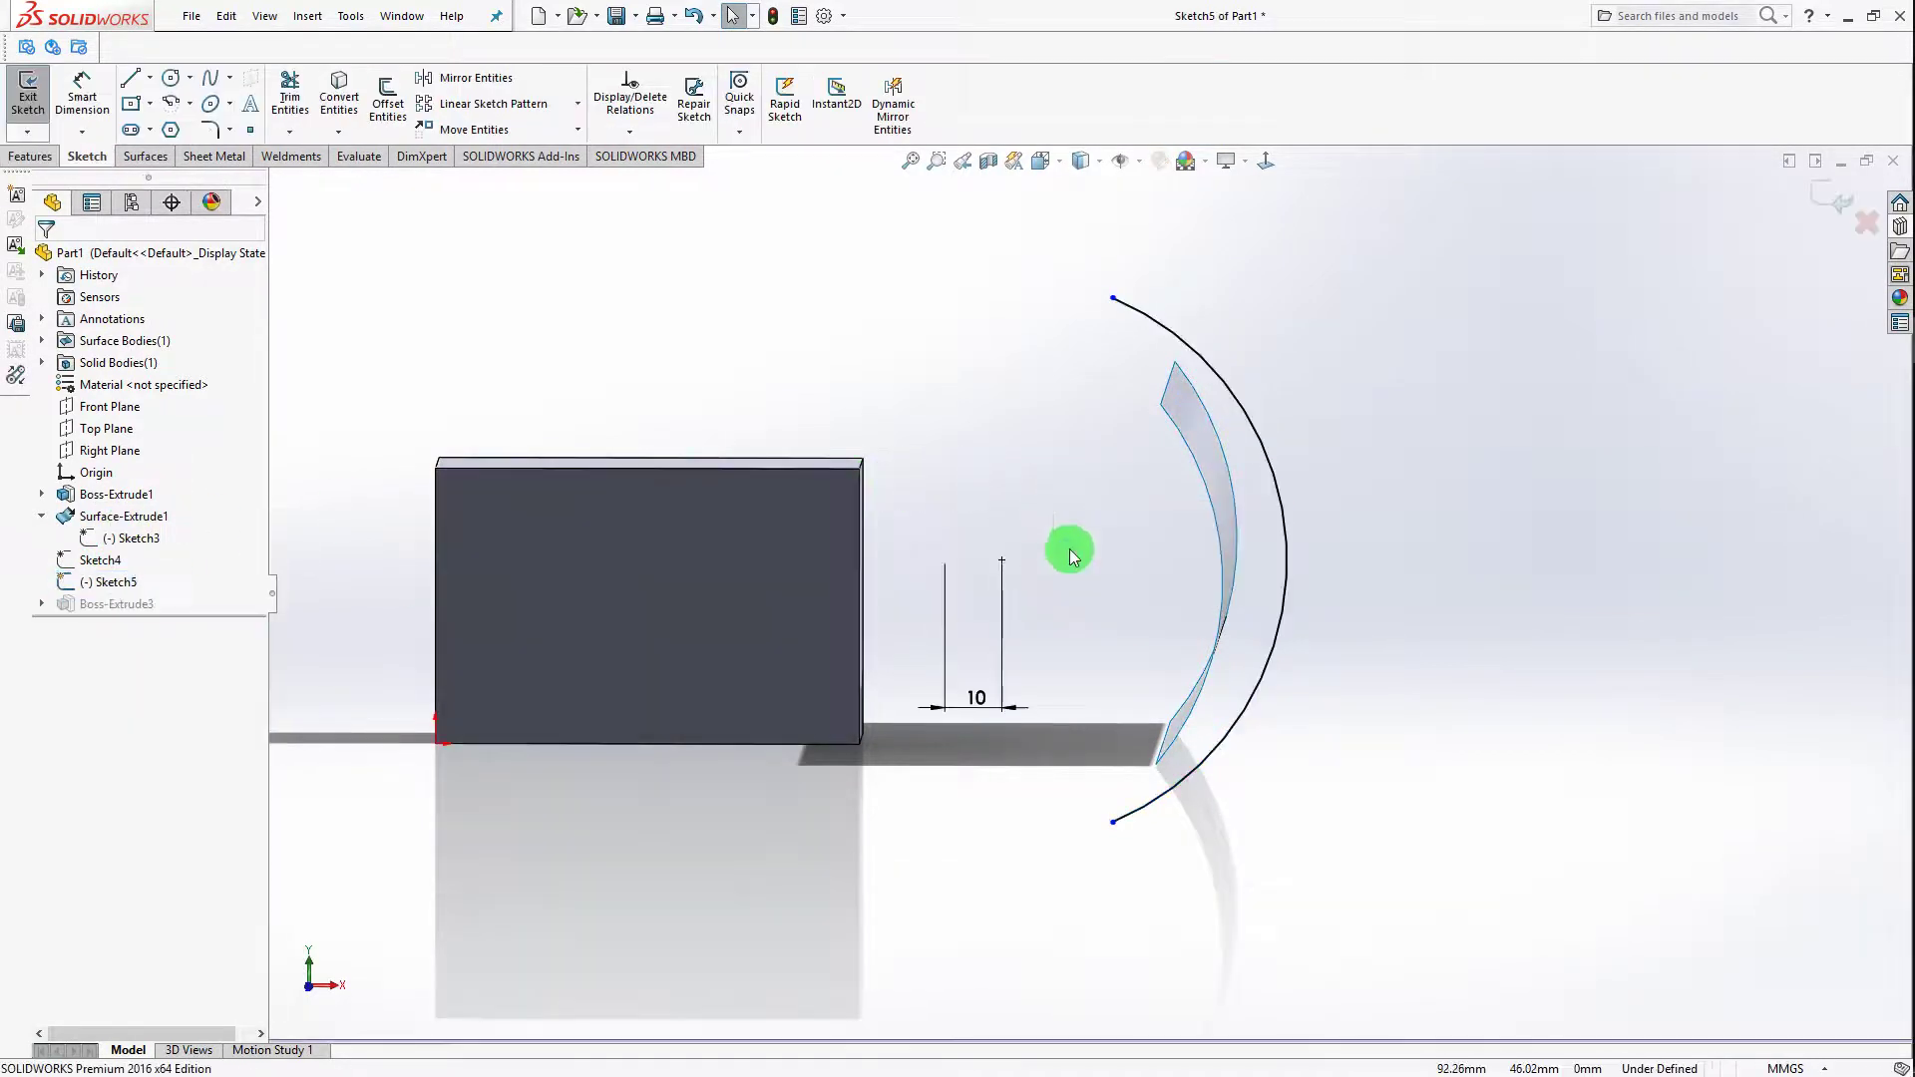
scroll(988, 588, "down", 3)
scroll(1064, 560, "up", 2)
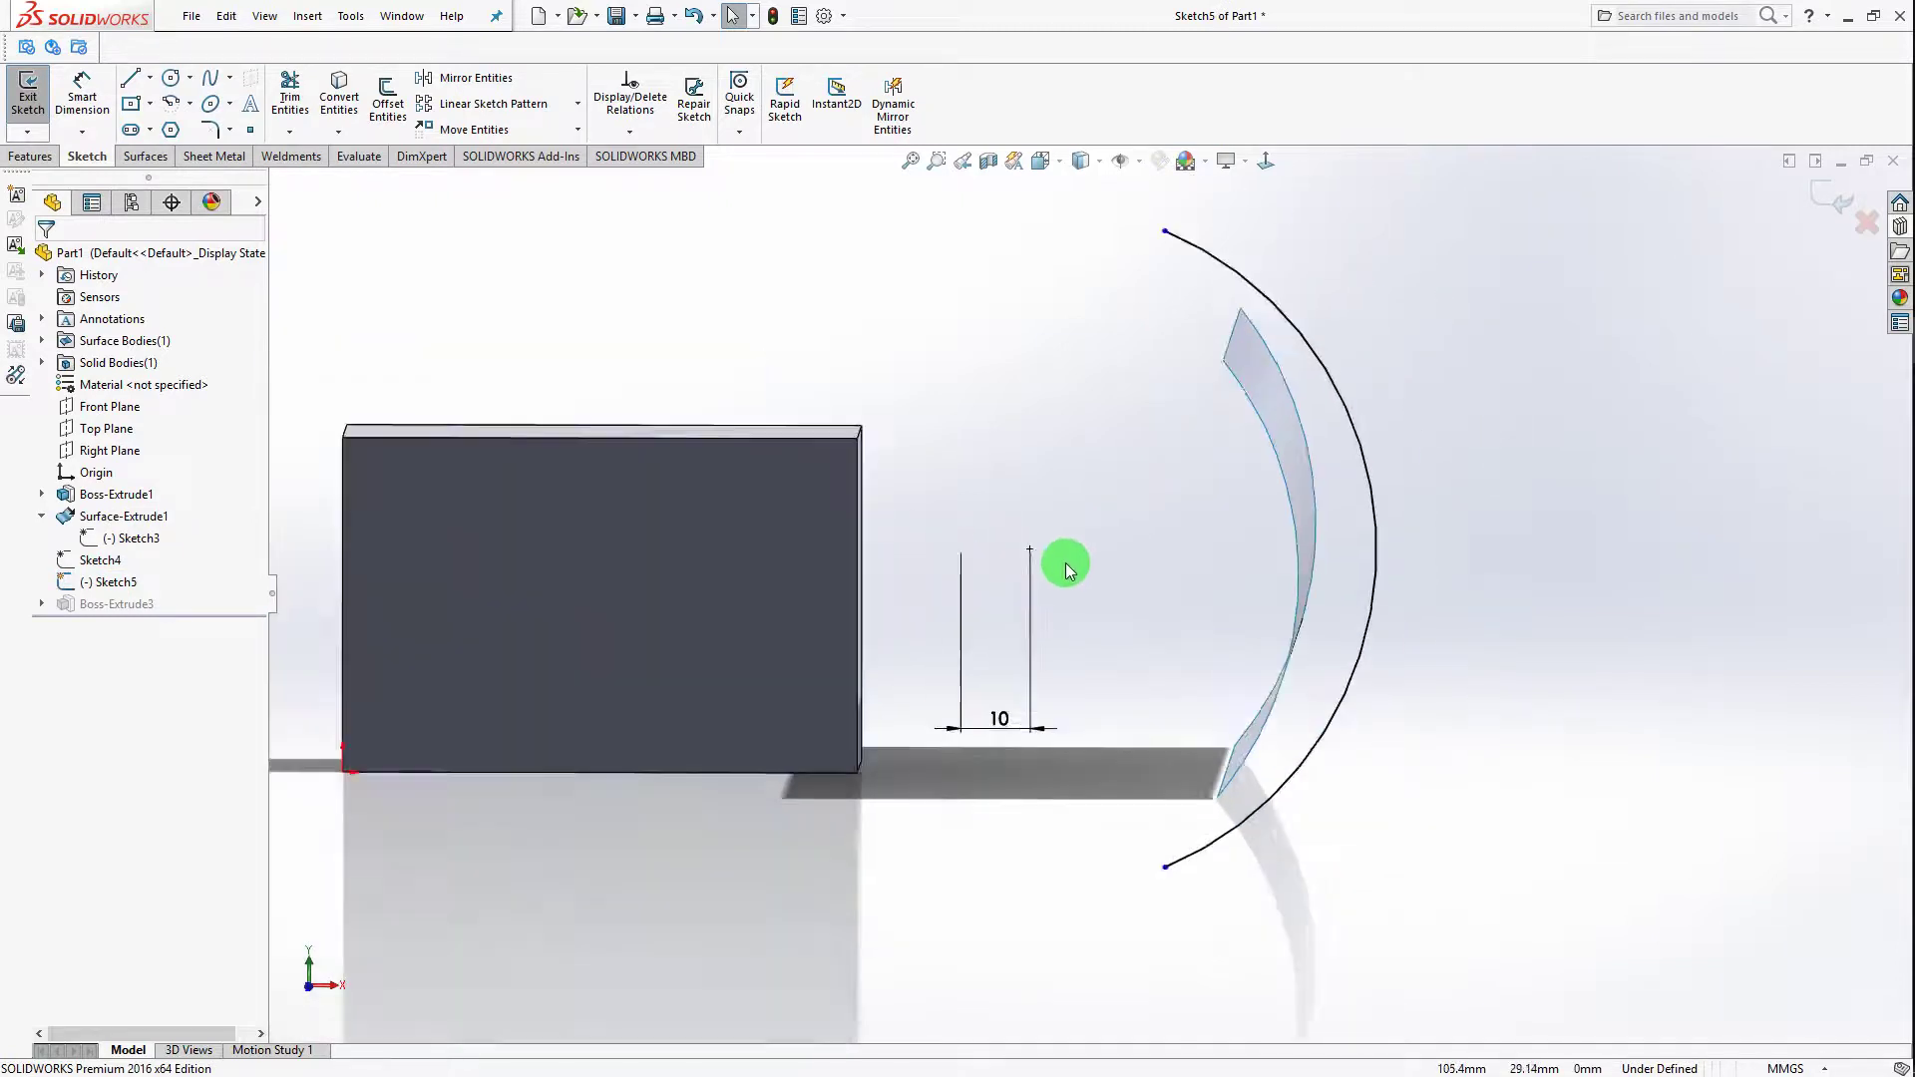
scroll(1133, 542, "up", 2)
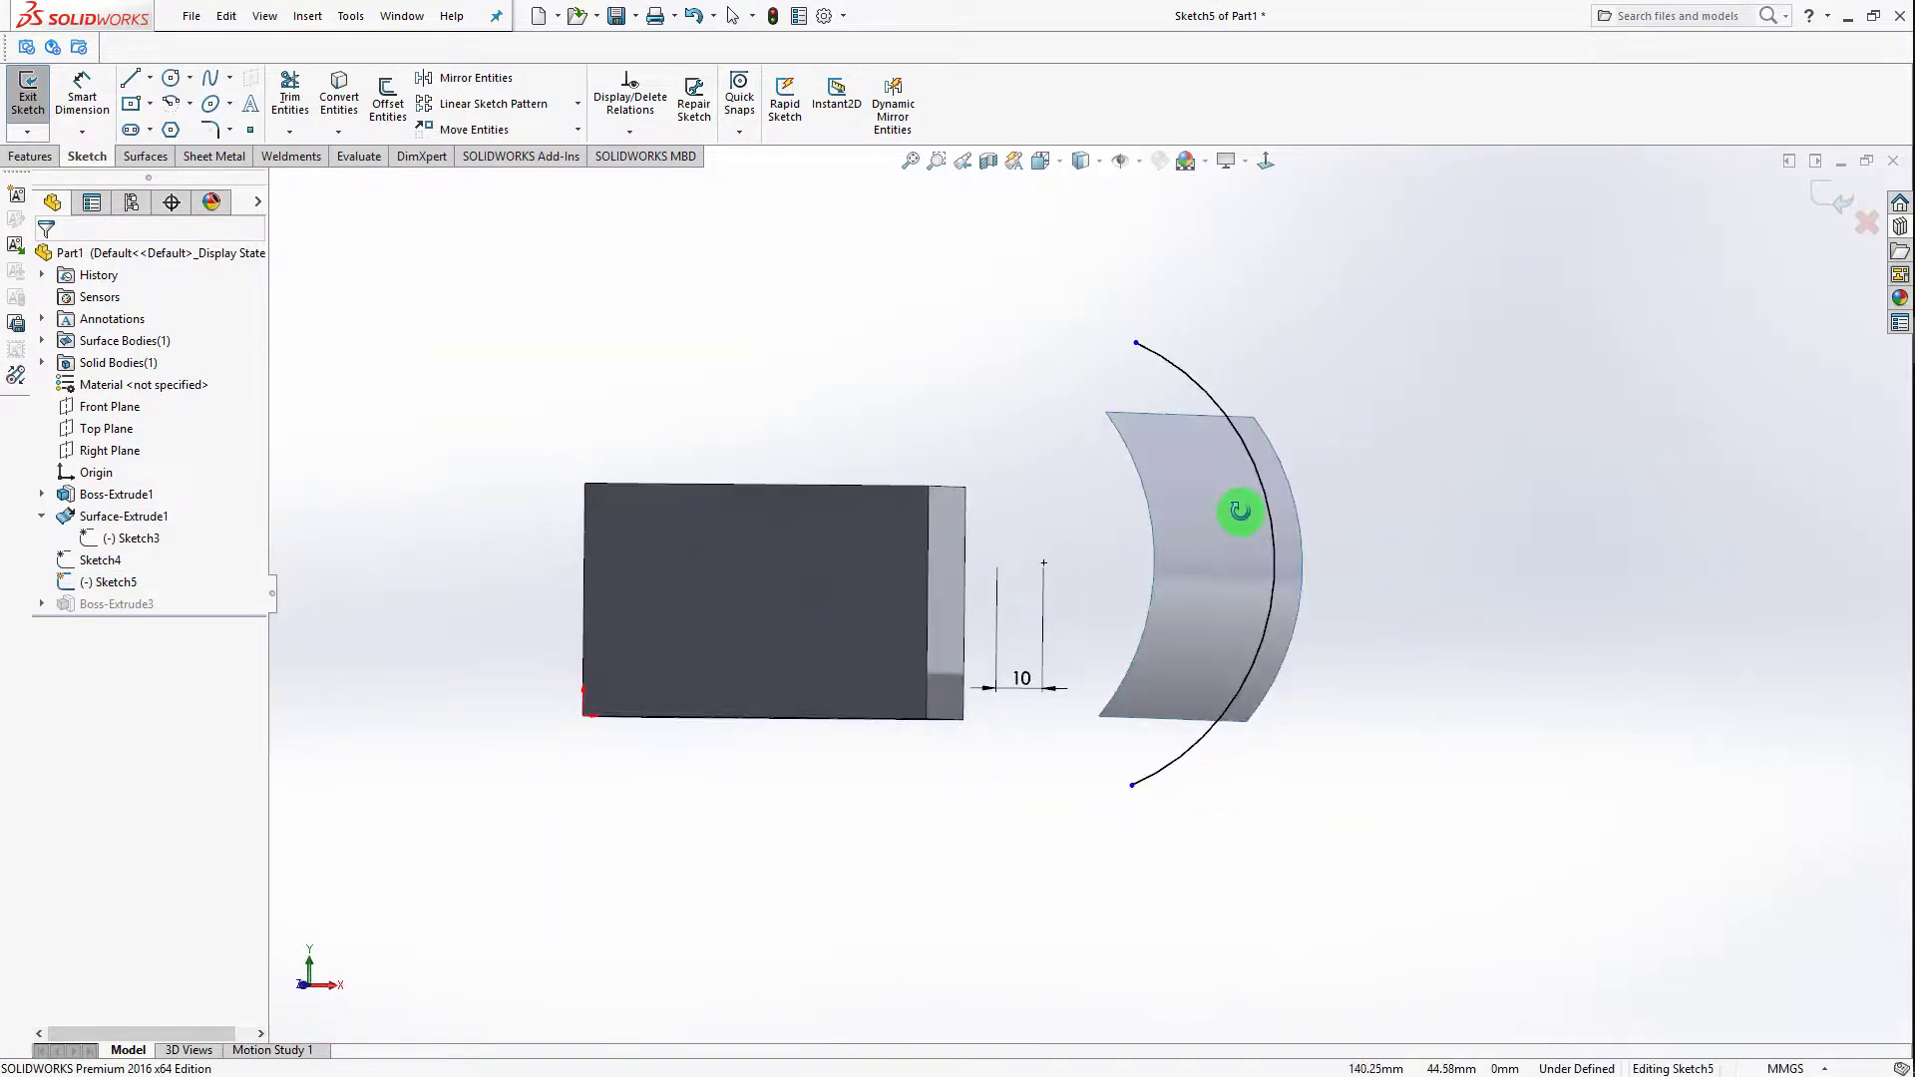
middle_click_drag(1262, 516, 1355, 590)
right_click_drag(1346, 556, 1269, 524)
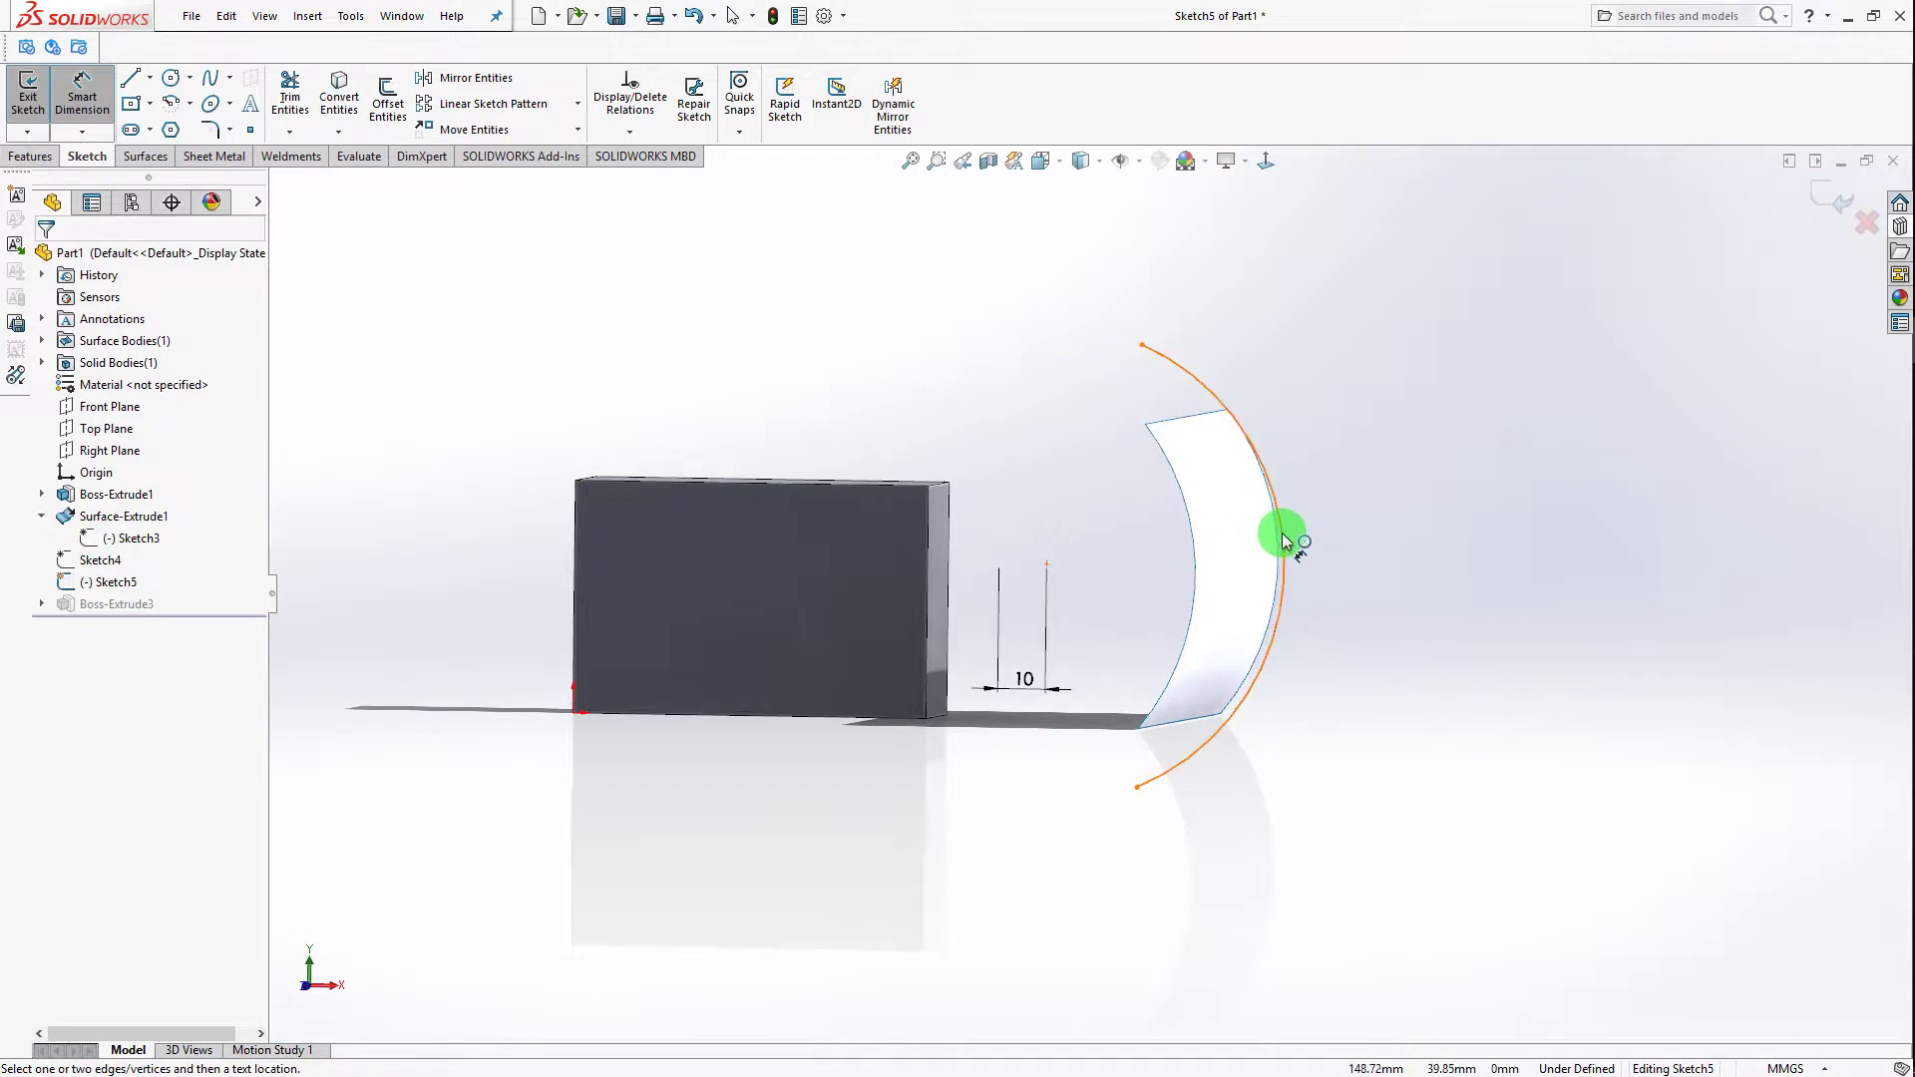
left_click(1278, 529)
mouse_move(1433, 443)
middle_mouse_down()
mouse_move(1471, 444)
mouse_move(1424, 462)
mouse_move(1418, 431)
middle_mouse_up()
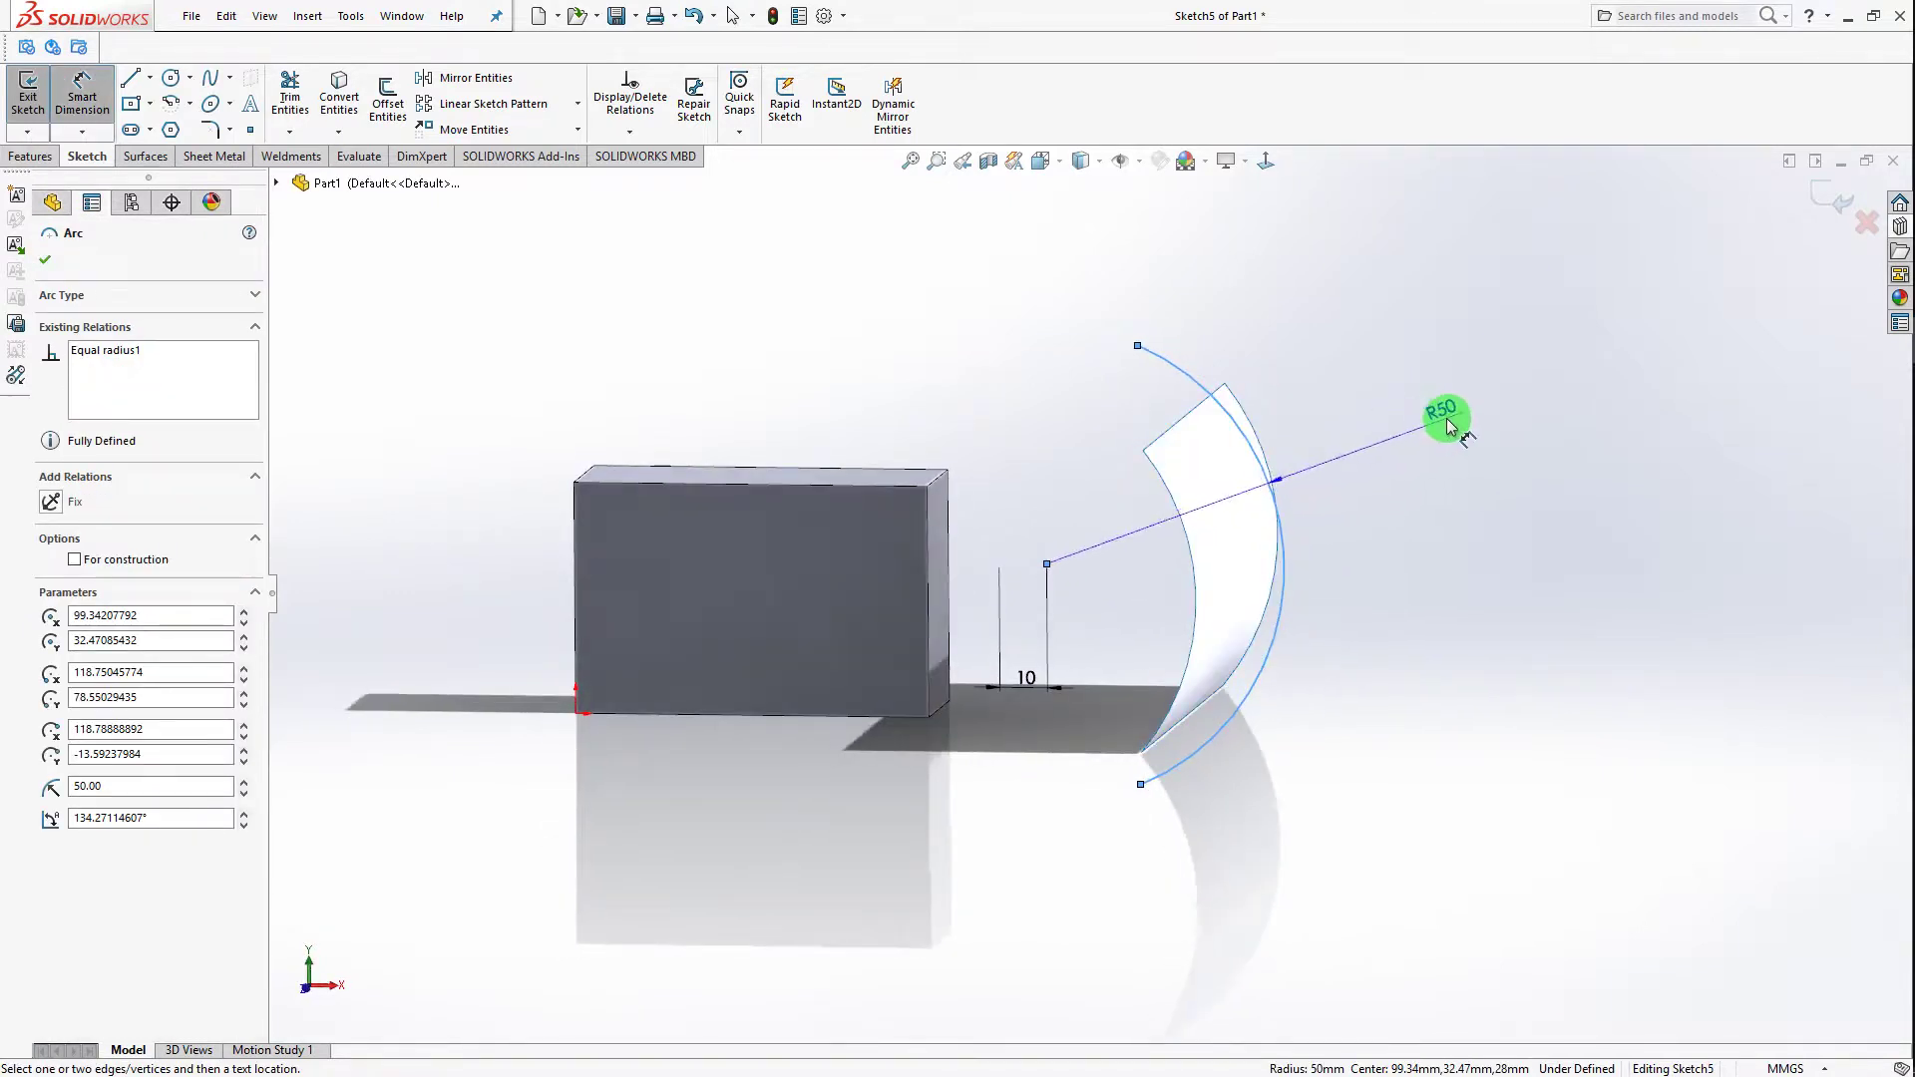
key("Escape")
left_click(1825, 199)
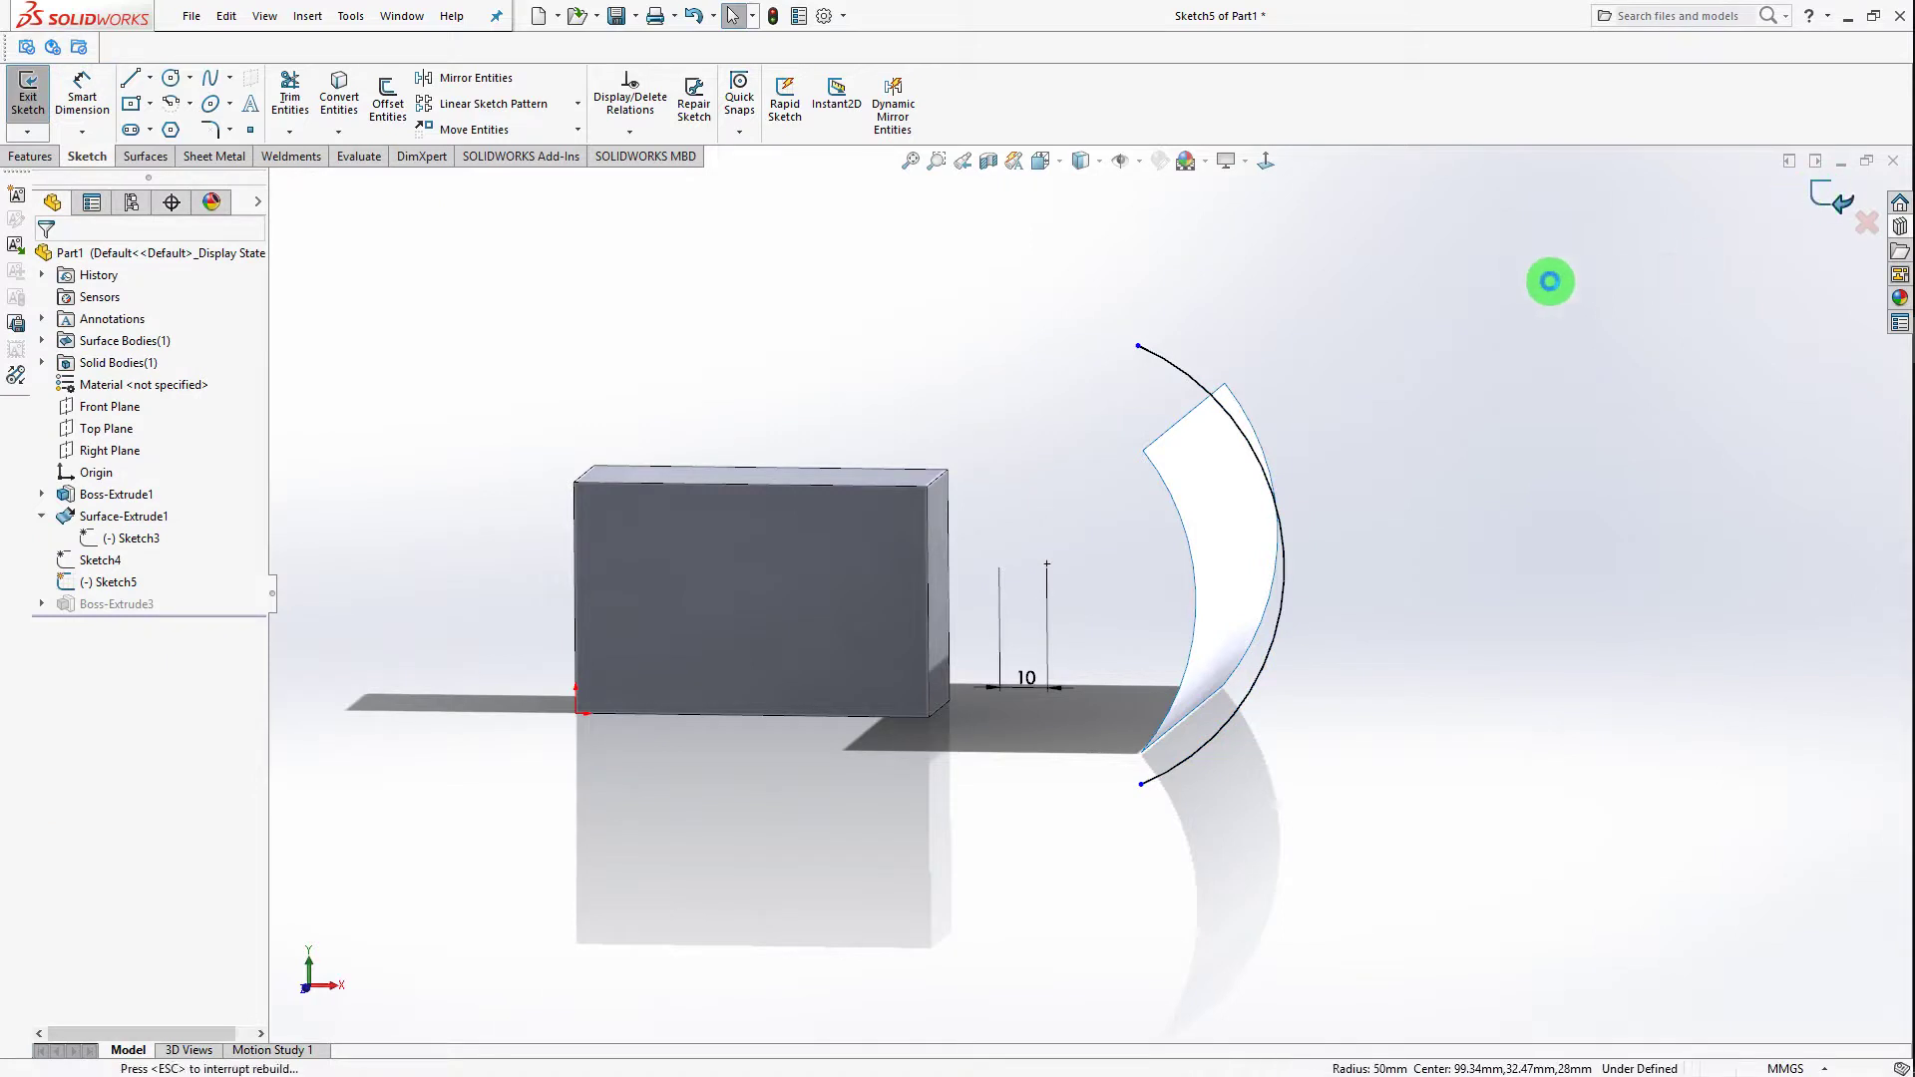